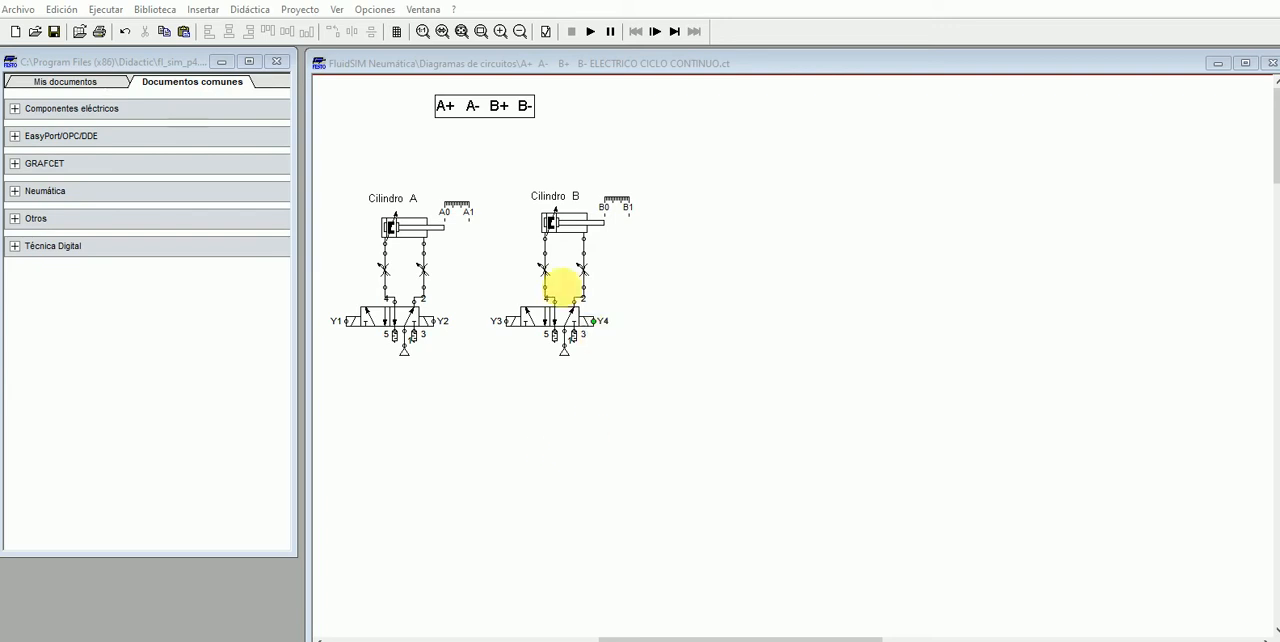
- Place a GRAFCET transition, a step below it and an action beside the step in the free area next to cylinder B
click(15, 164)
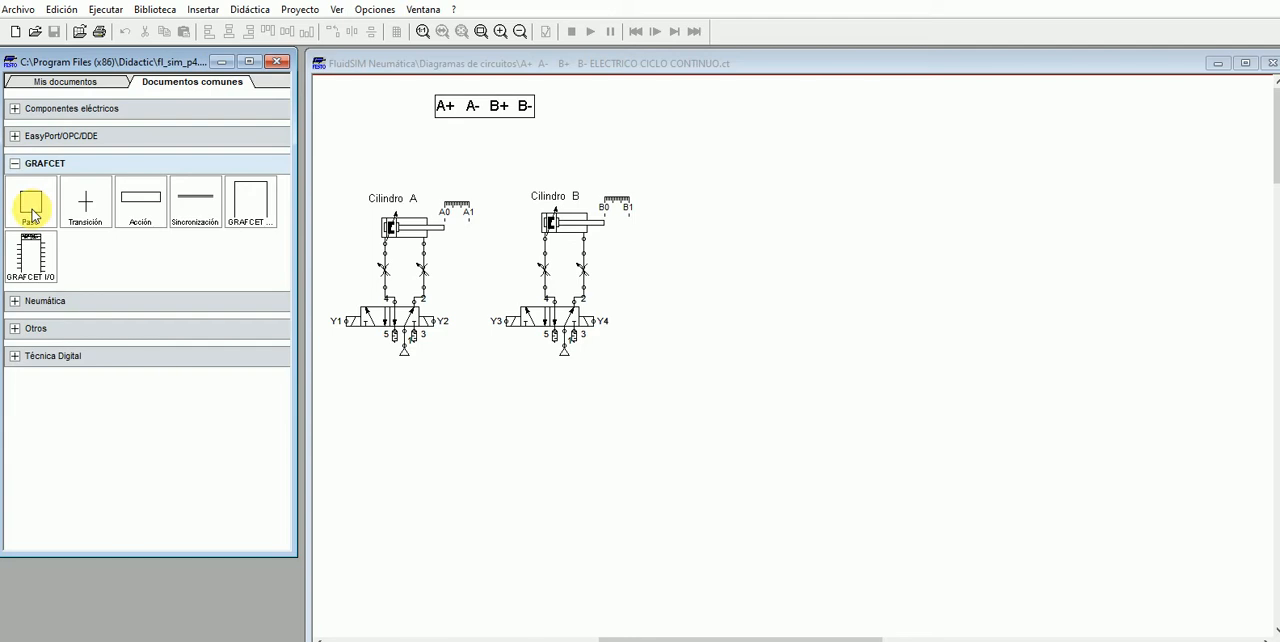
drag(84, 205, 870, 162)
drag(30, 205, 863, 195)
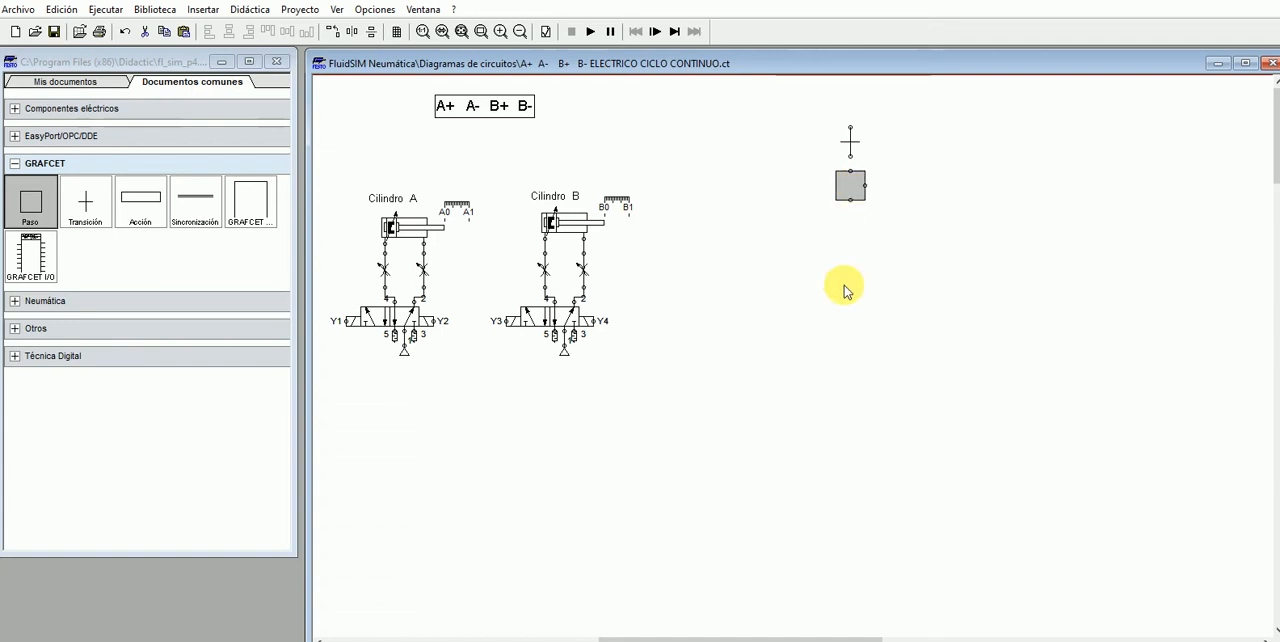
drag(140, 200, 954, 194)
click(937, 277)
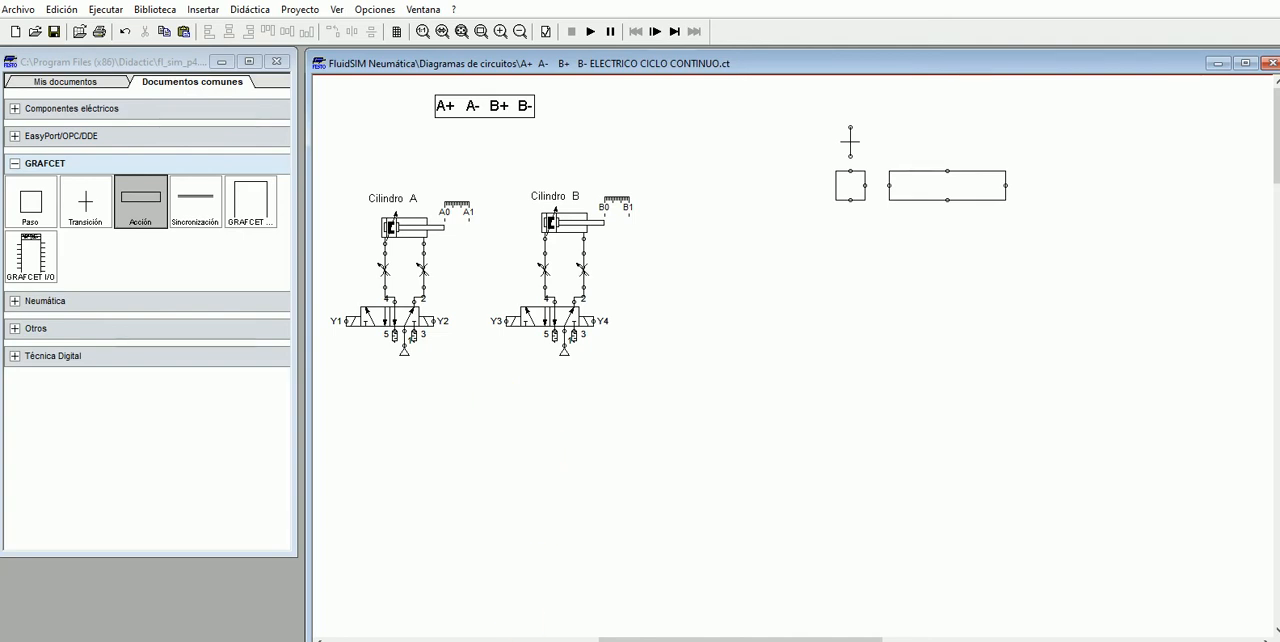
click(620, 640)
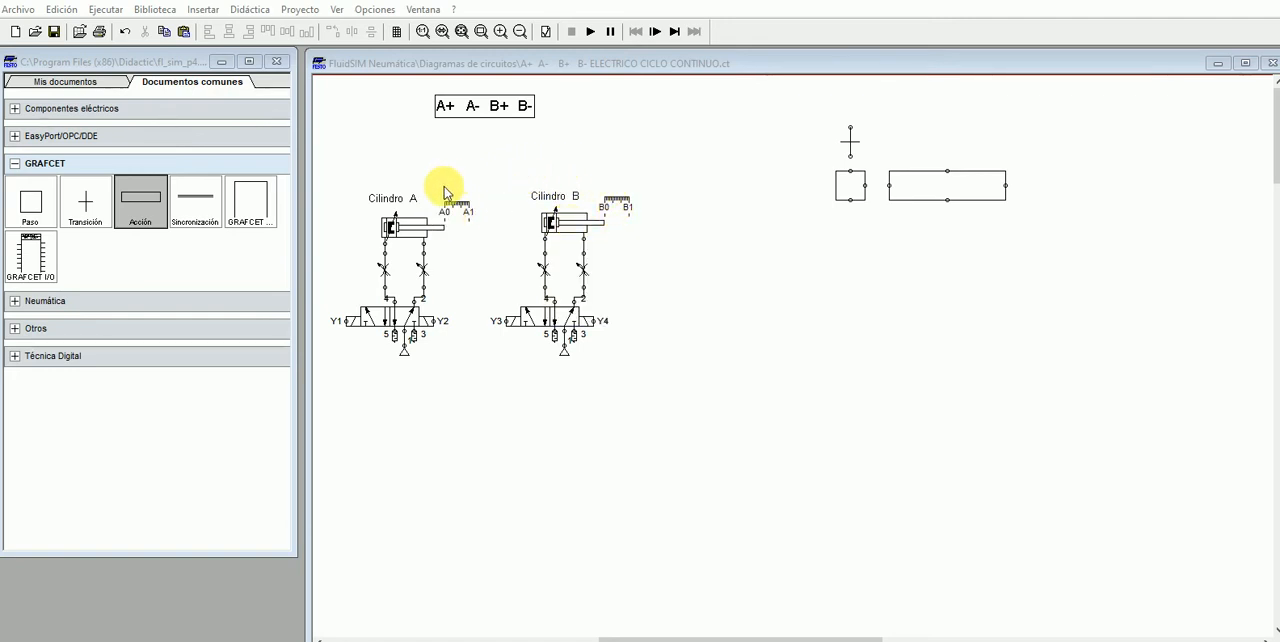
click(447, 220)
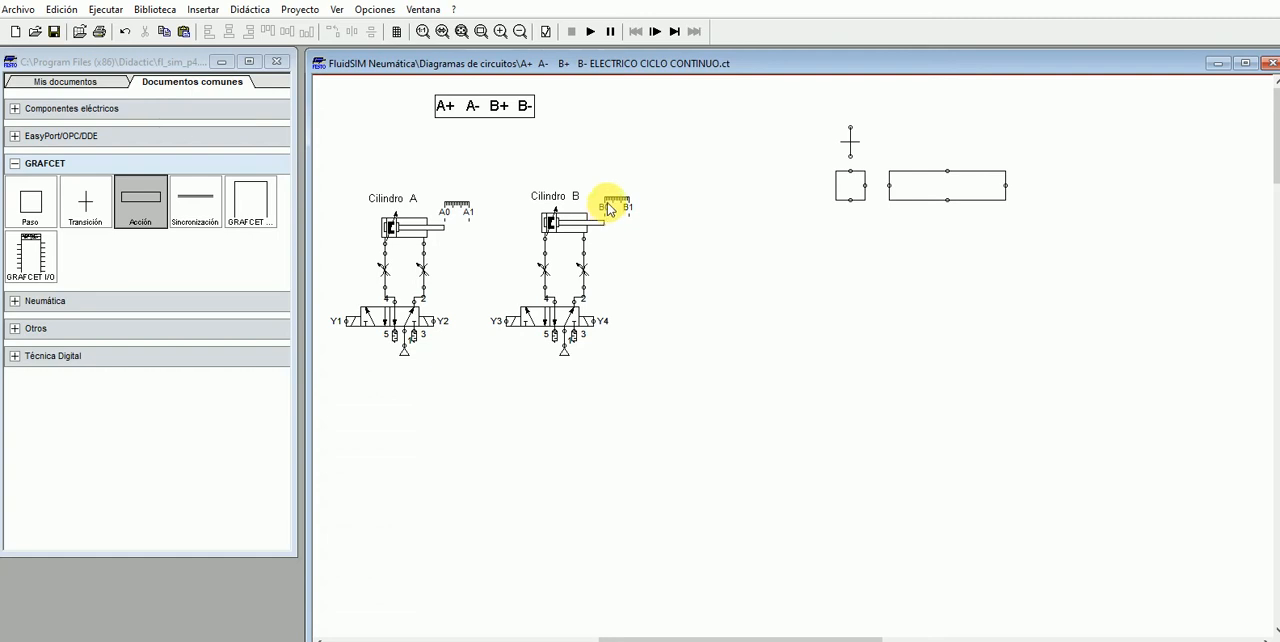
- Name the first GRAFCET transition "inicio A0 B0"
double_click(850, 146)
text(ini)
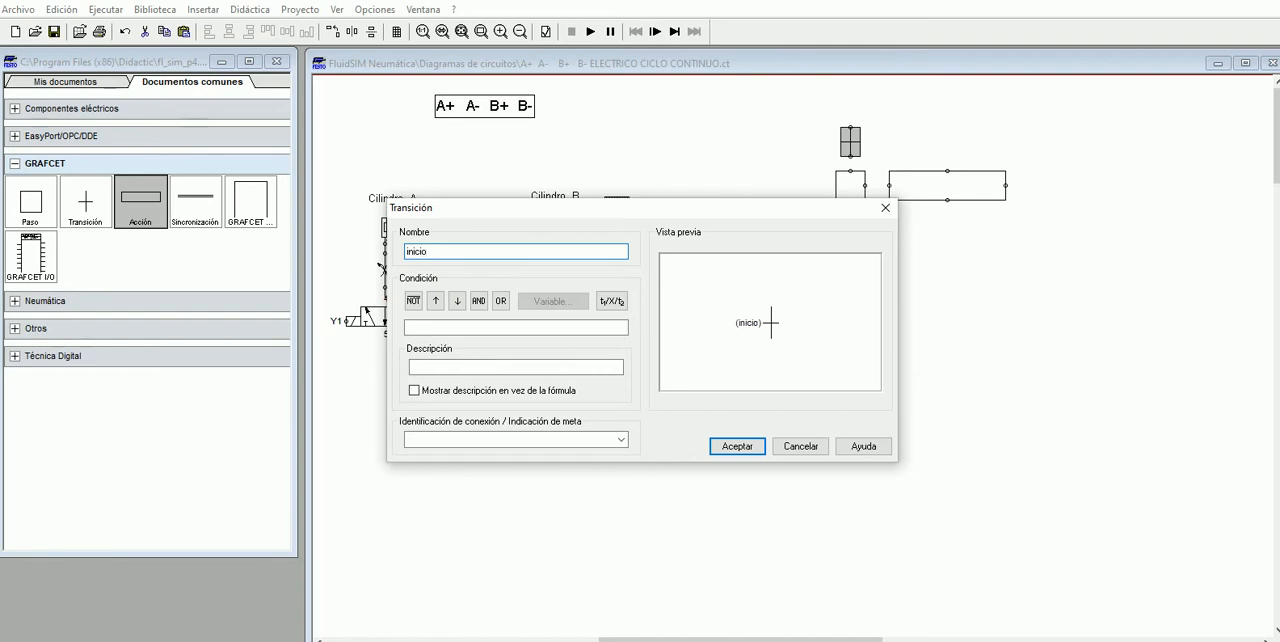
text(cio  A0  B0)
key(Return)
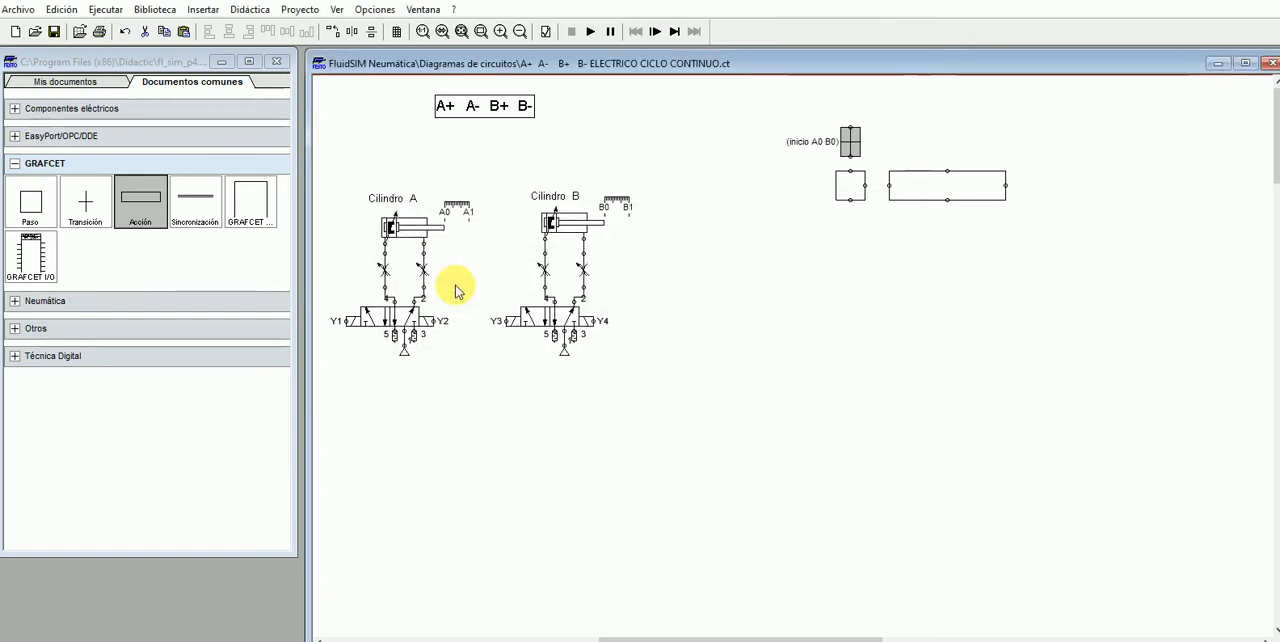
- Name the simple step below the inicio transition "K1 A+"
double_click(852, 190)
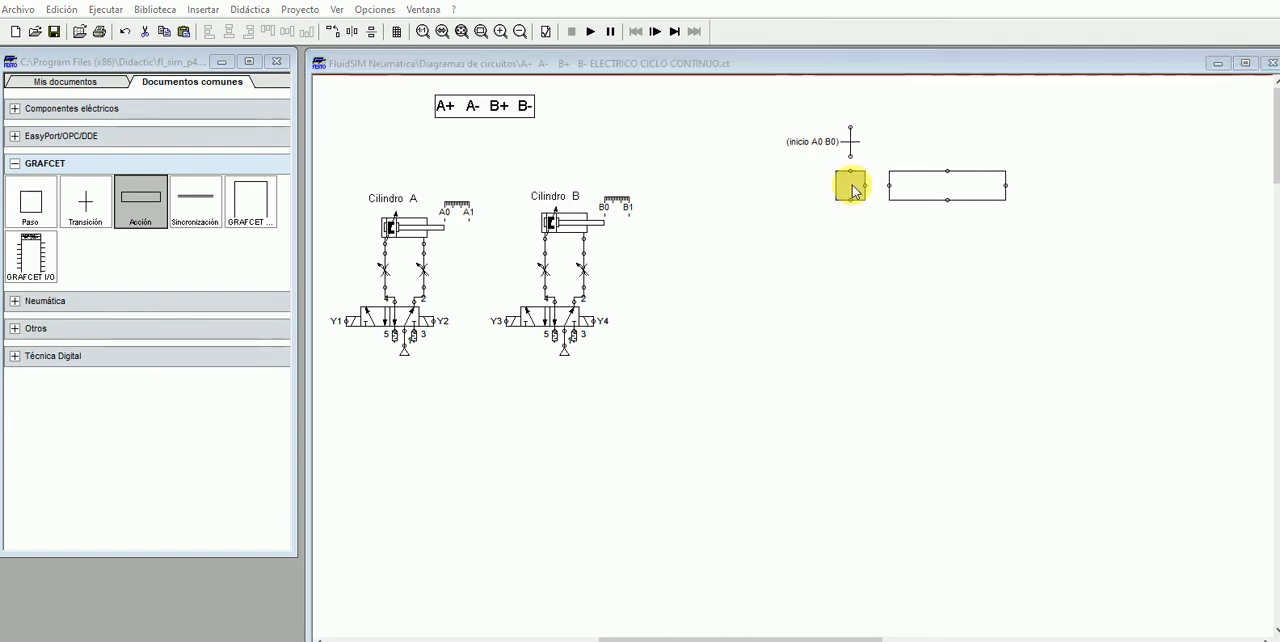
click(701, 220)
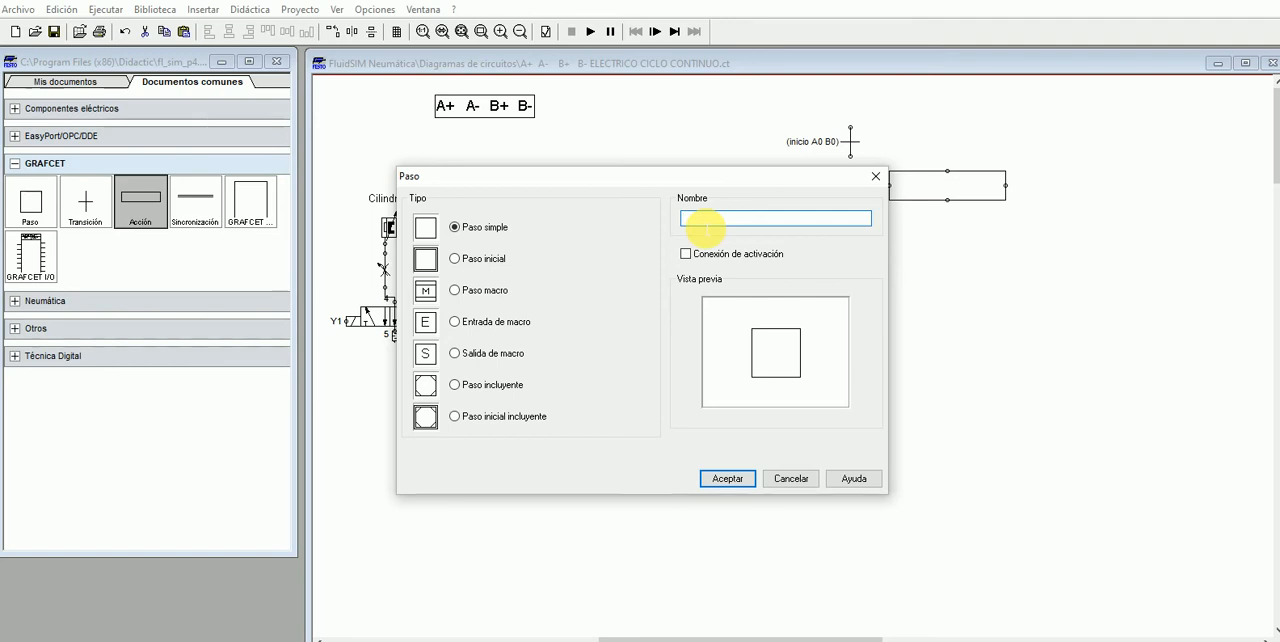
text(K1)
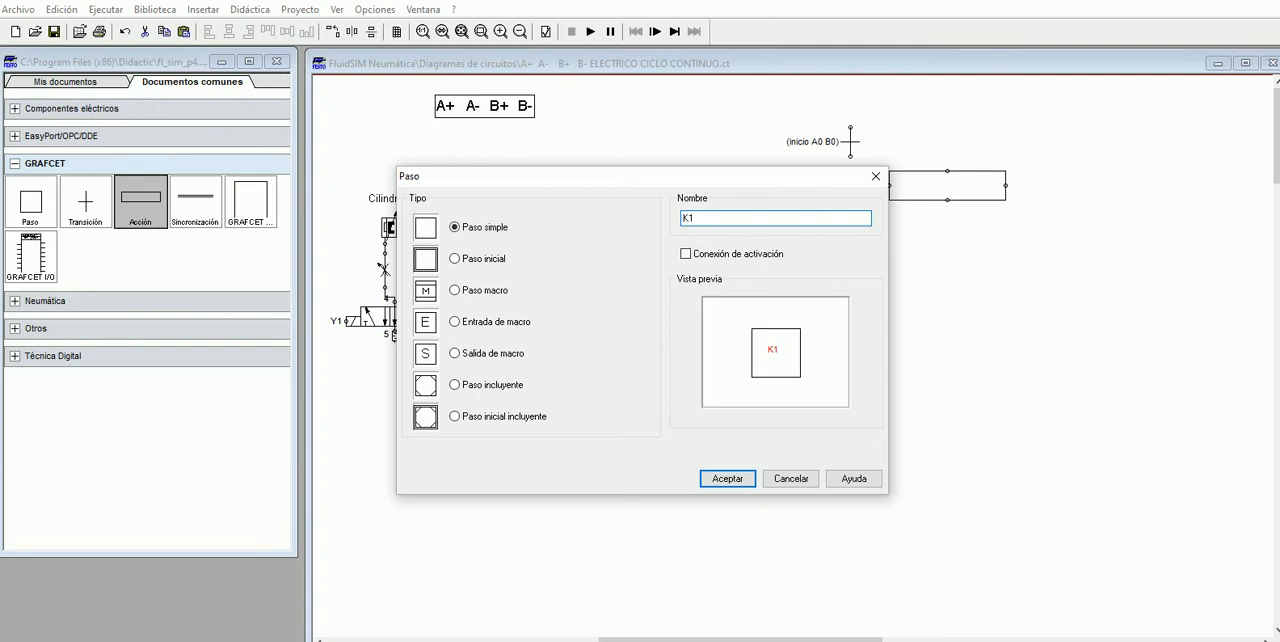
text( A+)
click(728, 478)
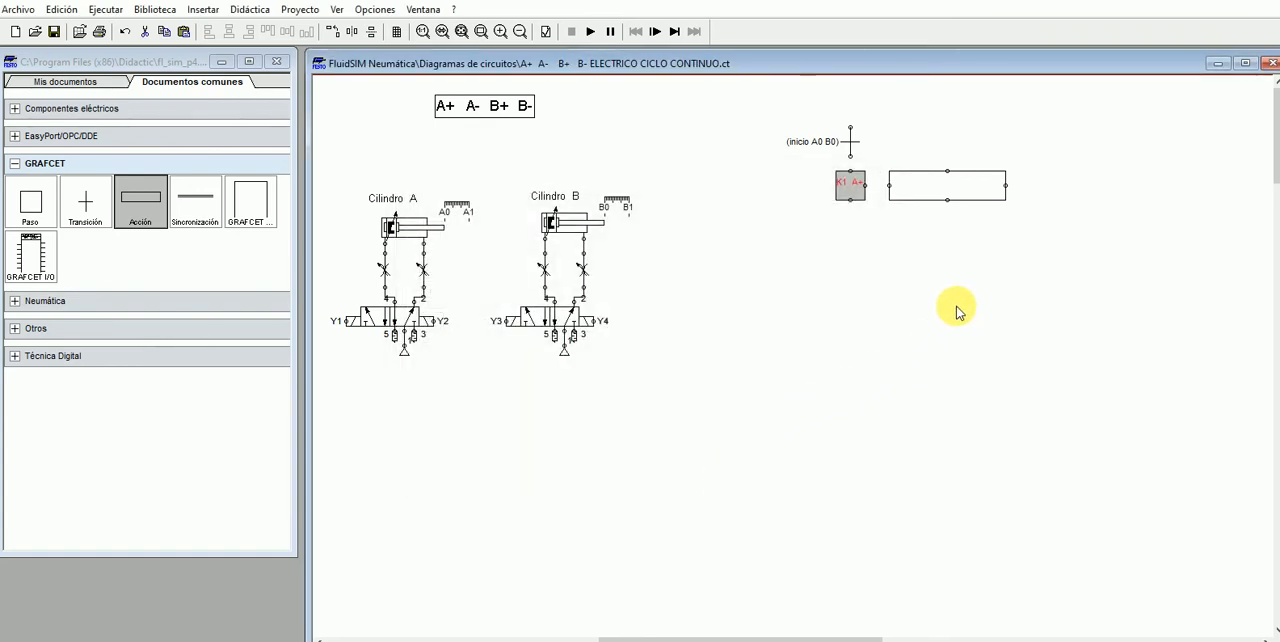
- Assign output variable Y1 to the simple action beside step K1 A+
double_click(940, 190)
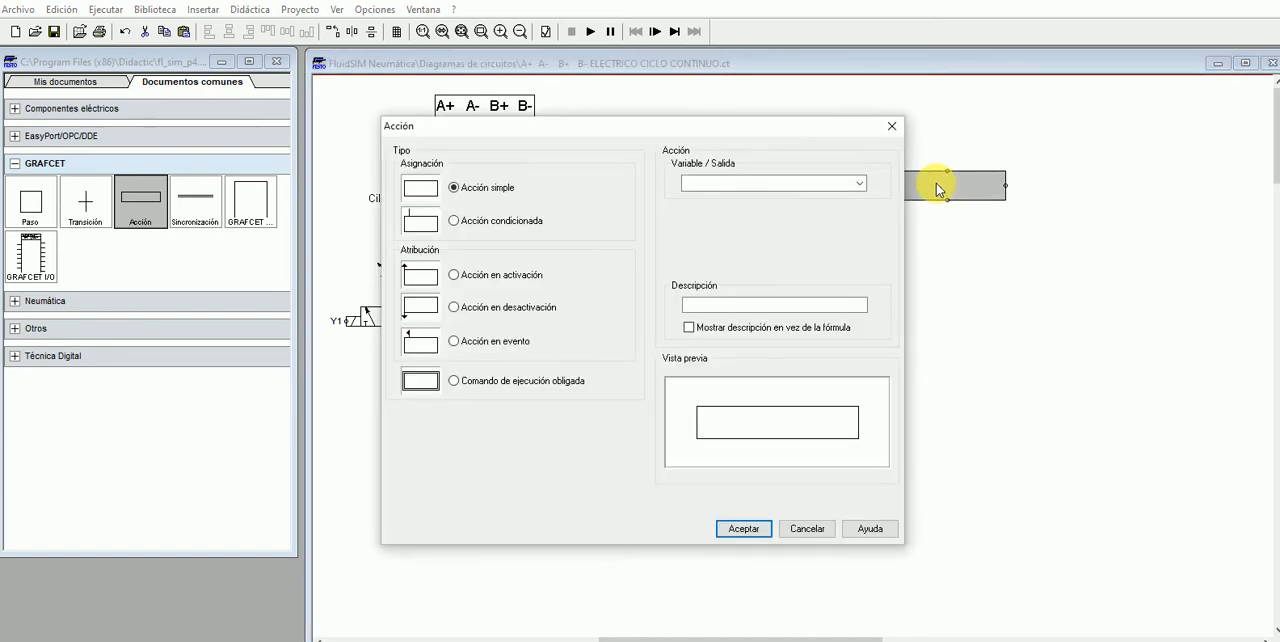
click(704, 188)
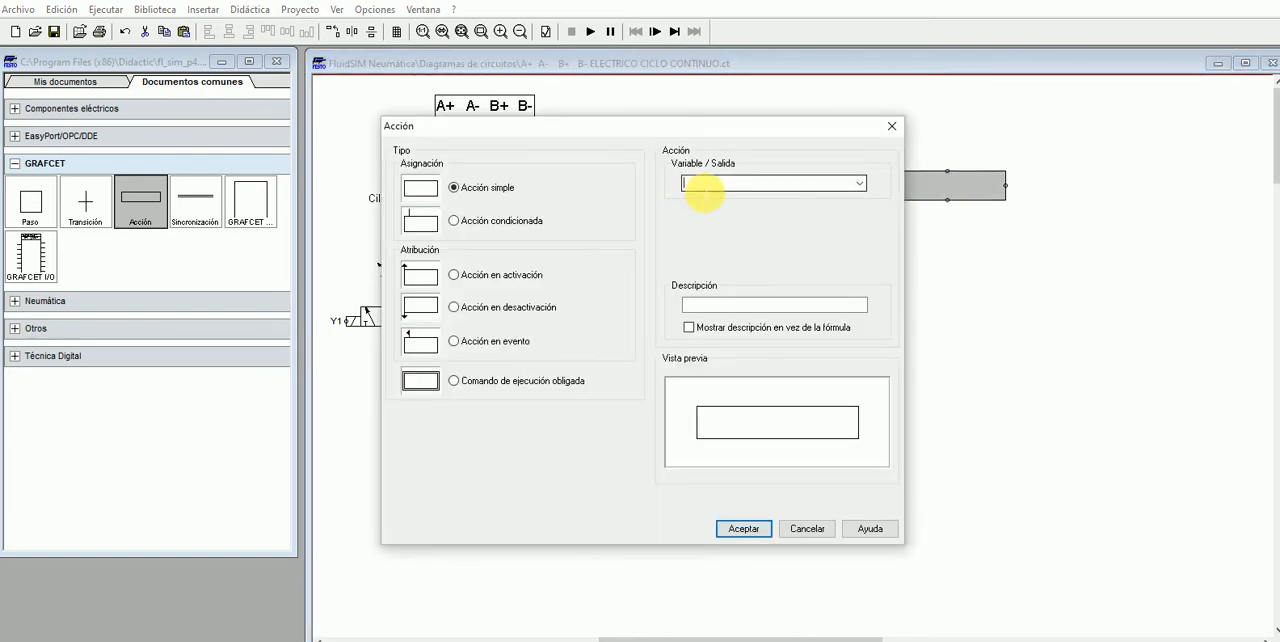
text(y)
key(BackSpace)
key(BackSpace)
text(Y1)
key(Return)
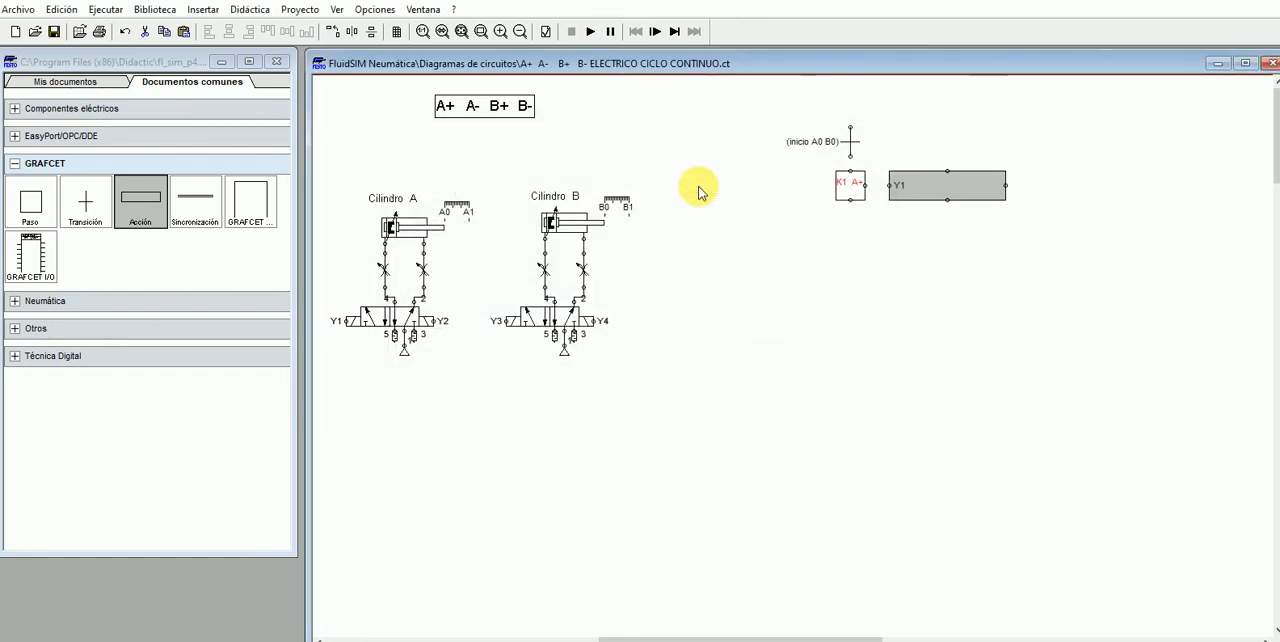
- Connect the inicio A0 B0 transition to step K1 A+, and the step to action Y1
click(905, 214)
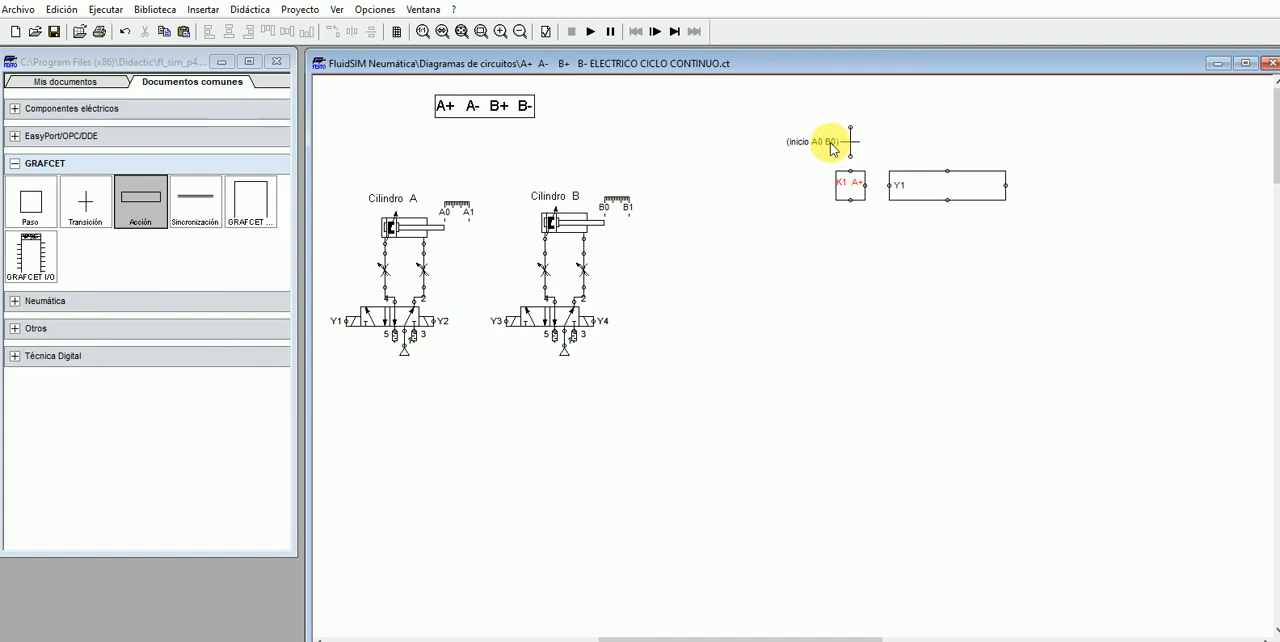
drag(850, 156, 850, 170)
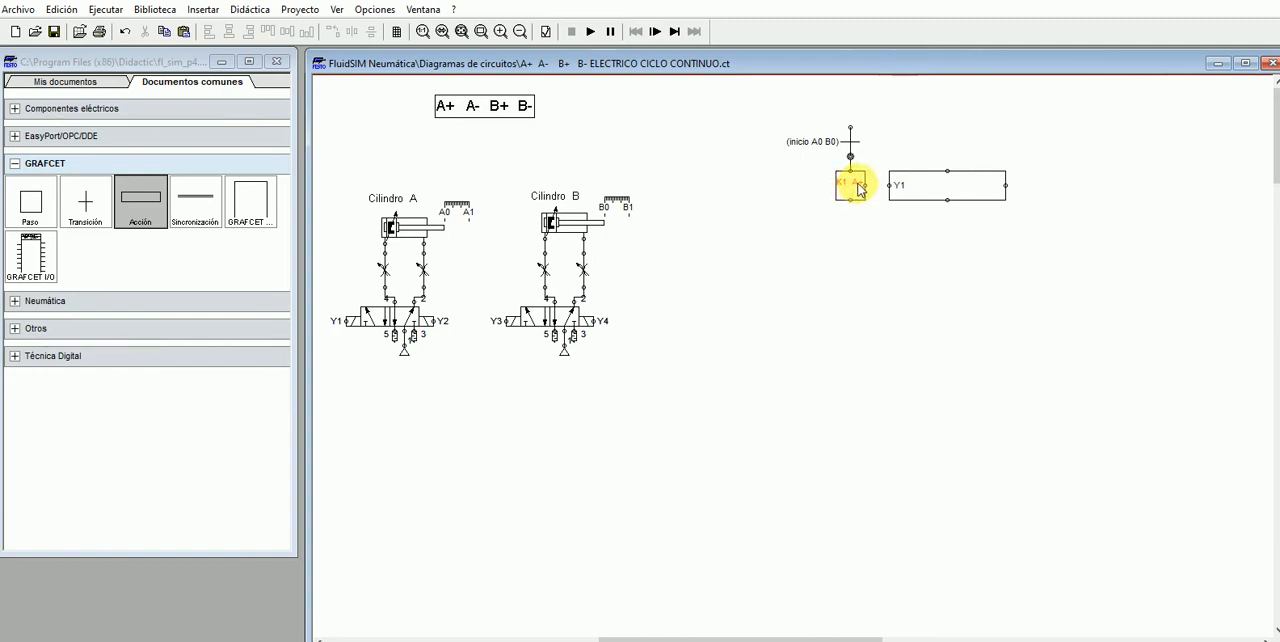
mouse_move(864, 185)
mouse_down()
mouse_move(876, 197)
mouse_move(889, 185)
mouse_up()
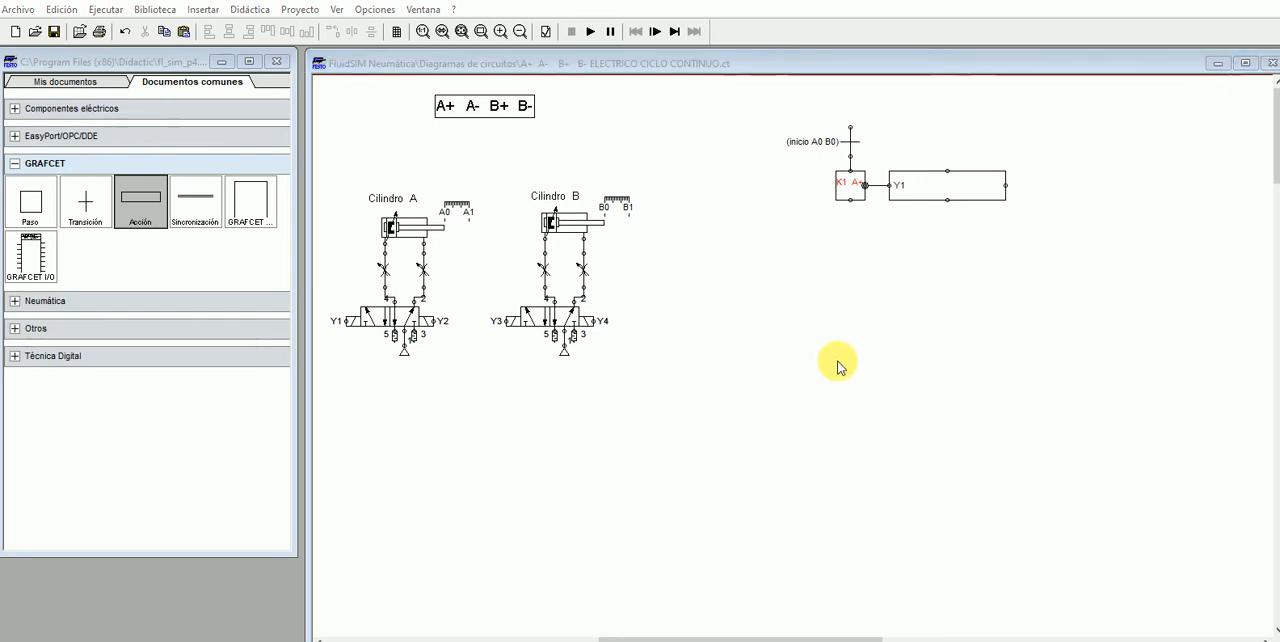
- Add a transition below step K1 A+, connect it to the step and name it "A1"
drag(84, 201, 860, 251)
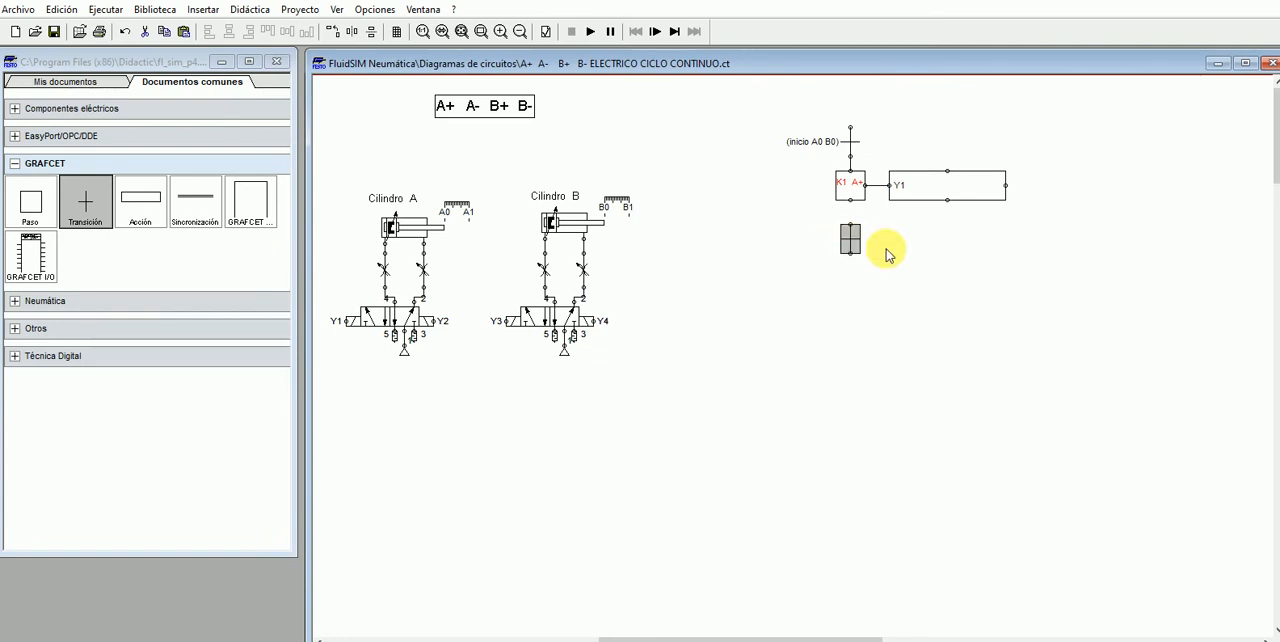
mouse_move(850, 200)
mouse_down()
mouse_move(860, 234)
mouse_move(850, 225)
mouse_up()
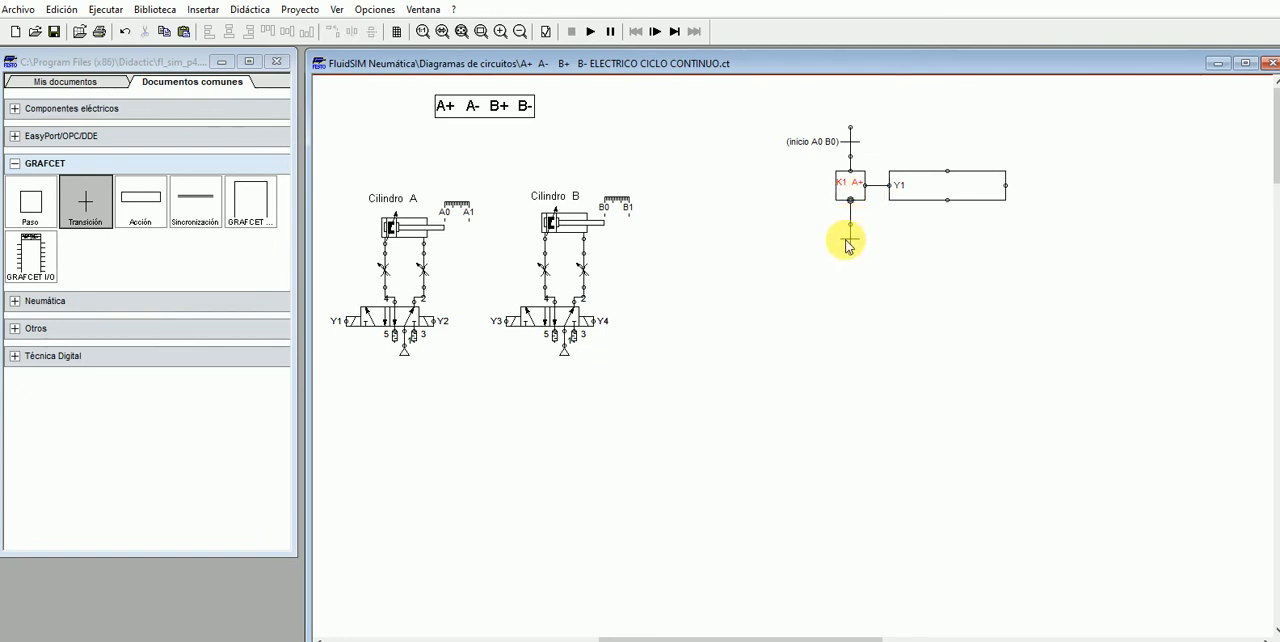
double_click(848, 242)
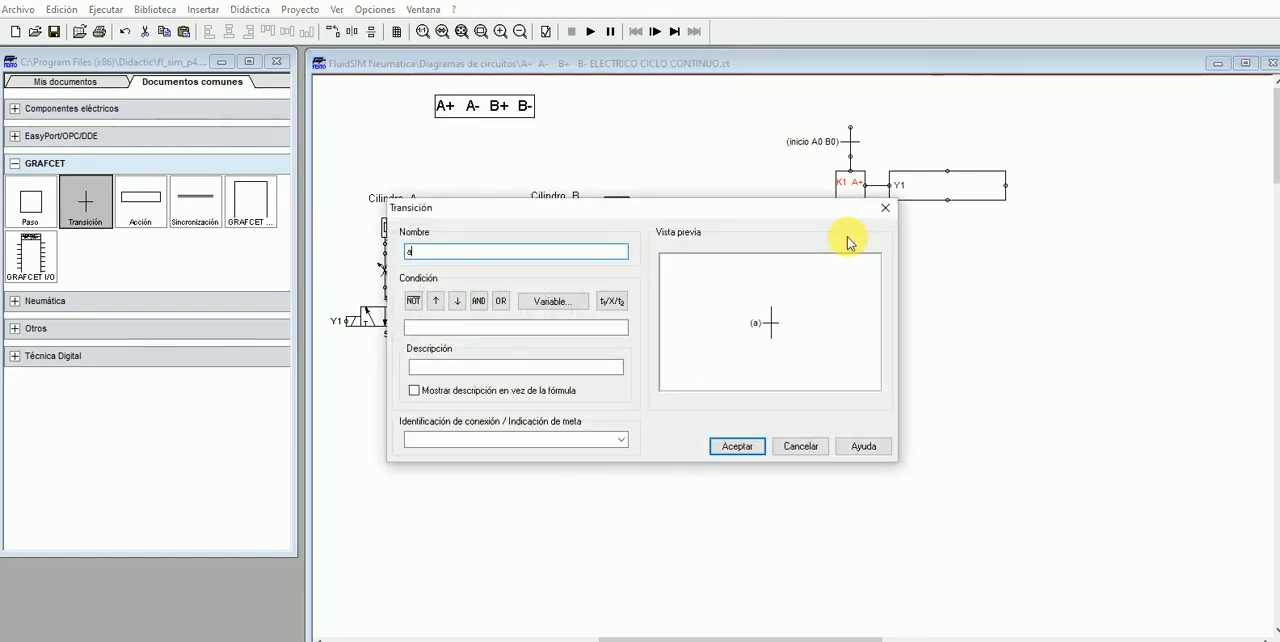
text(1)
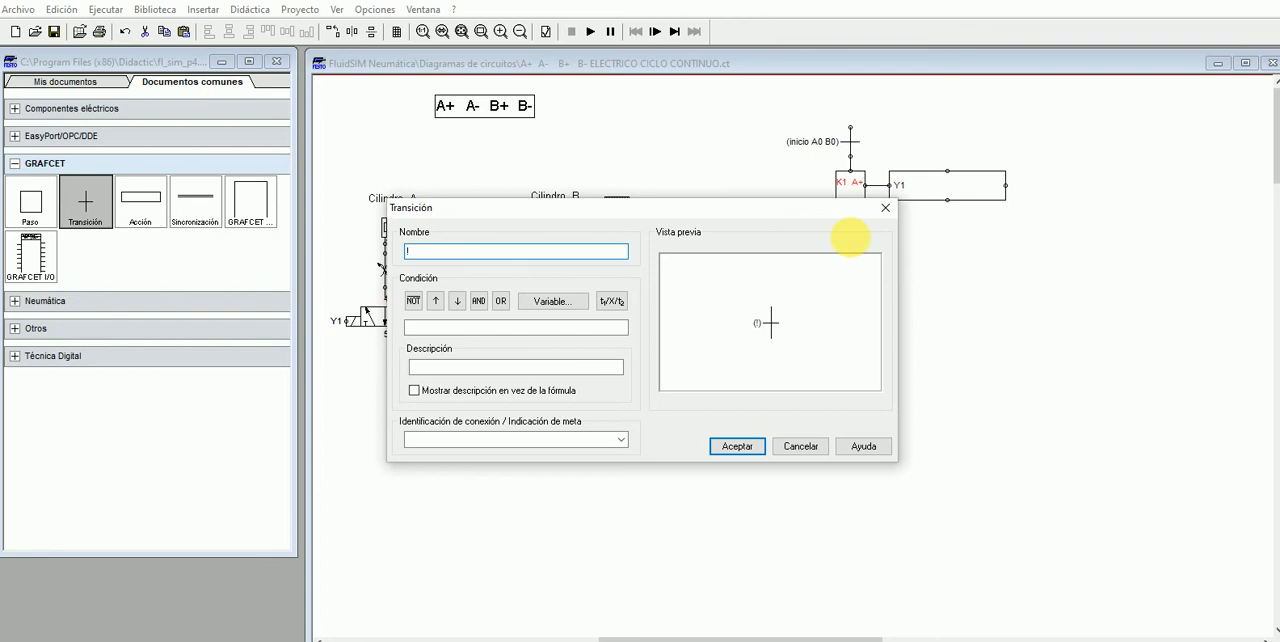
key(BackSpace)
text(A1)
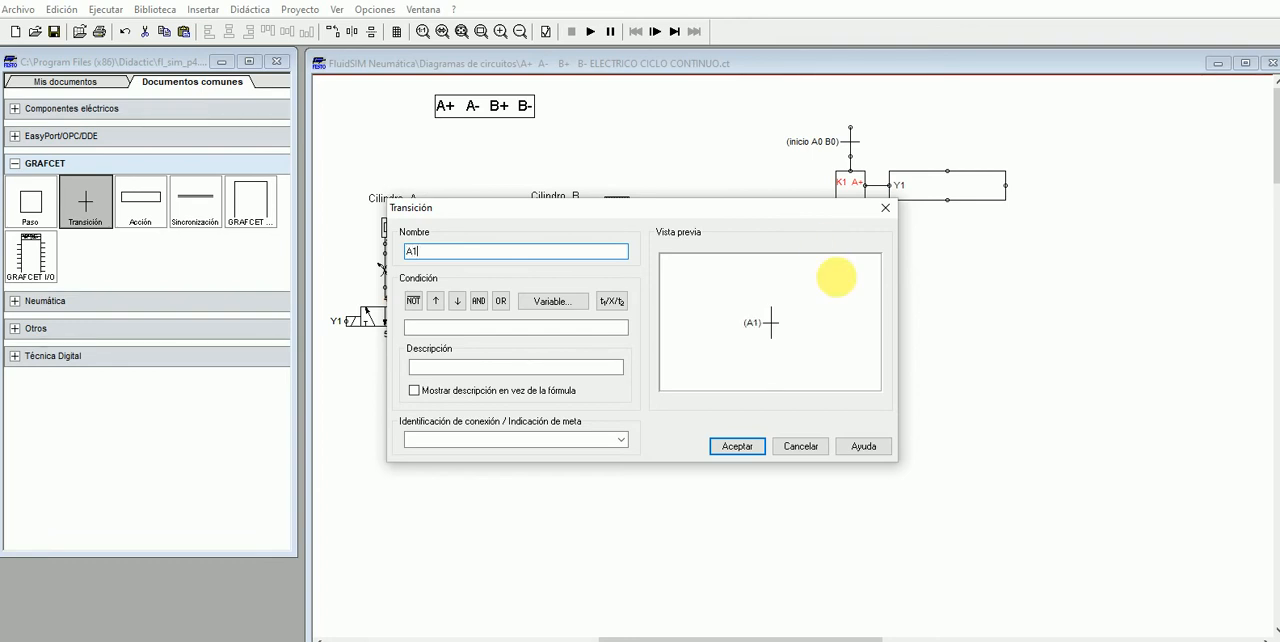
key(Return)
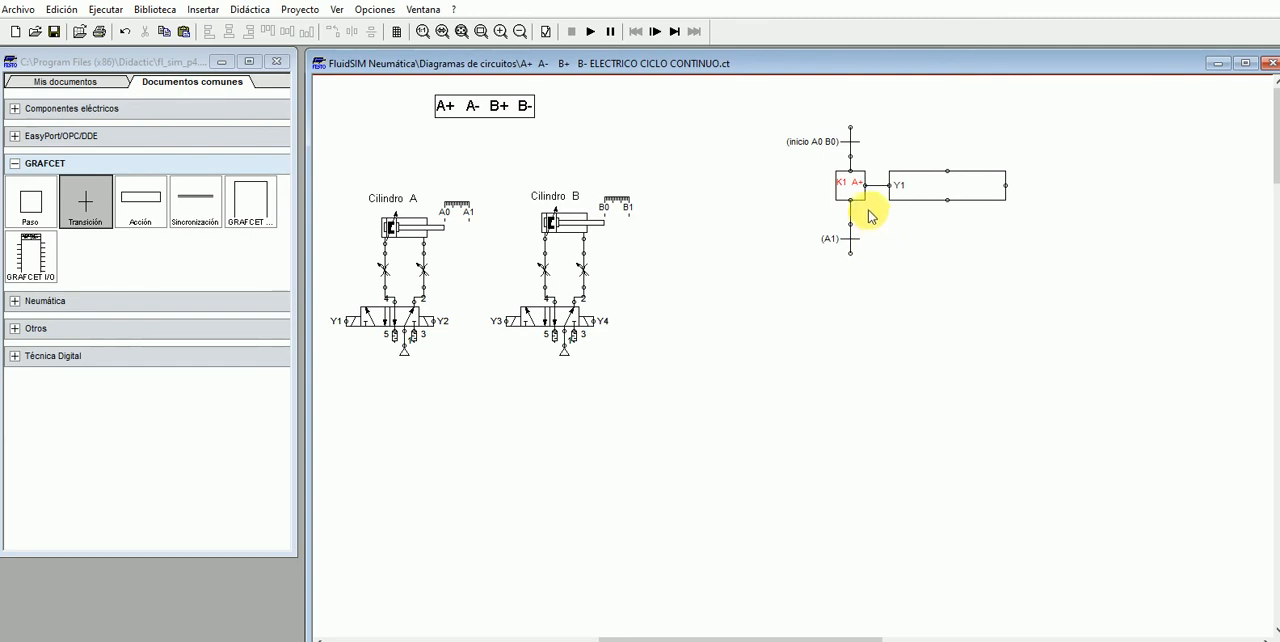
- Add a simple step below transition A1 and name it "k2 A-"
drag(31, 205, 857, 294)
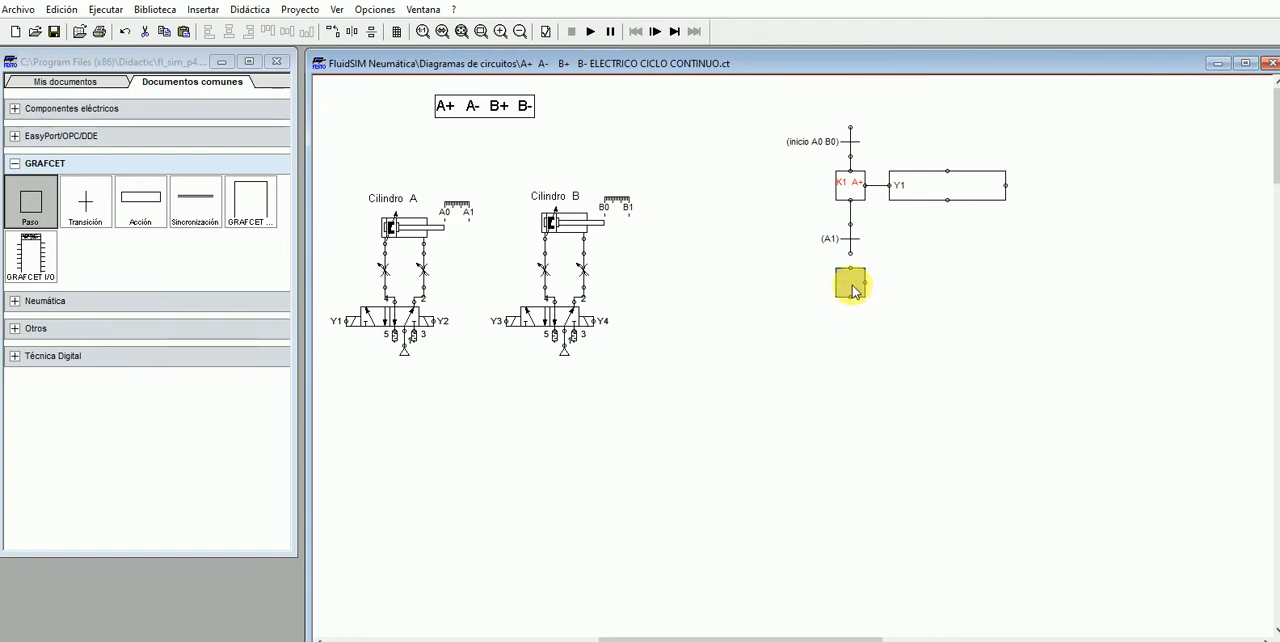
double_click(852, 290)
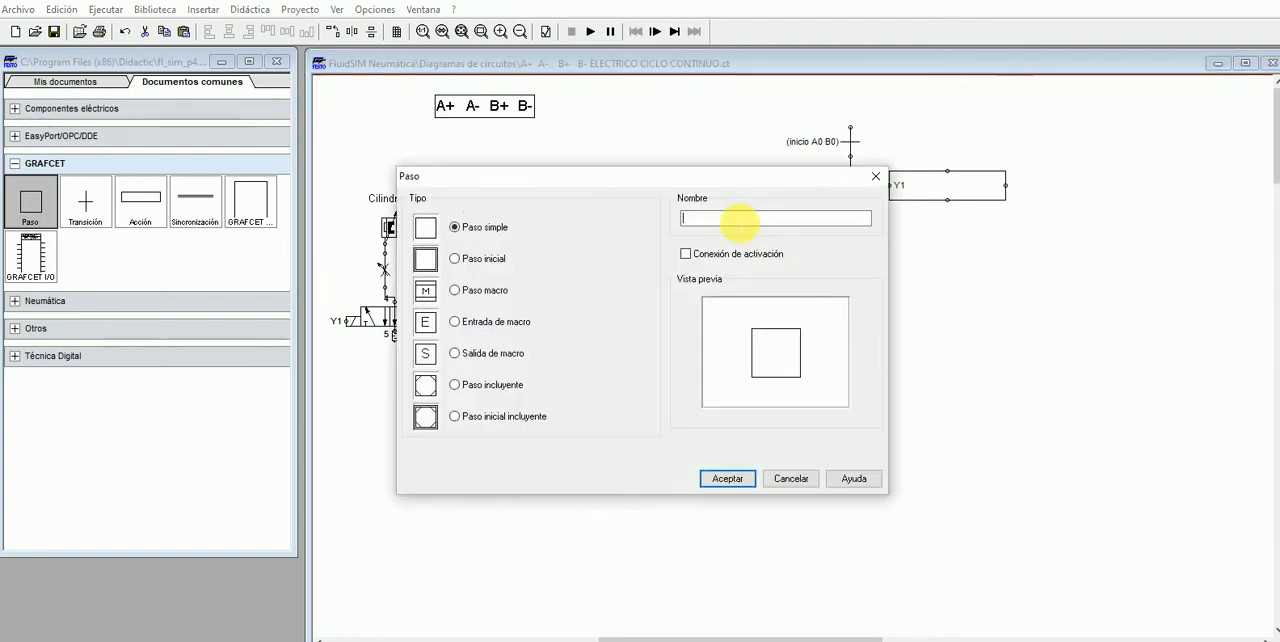
text(2 A-)
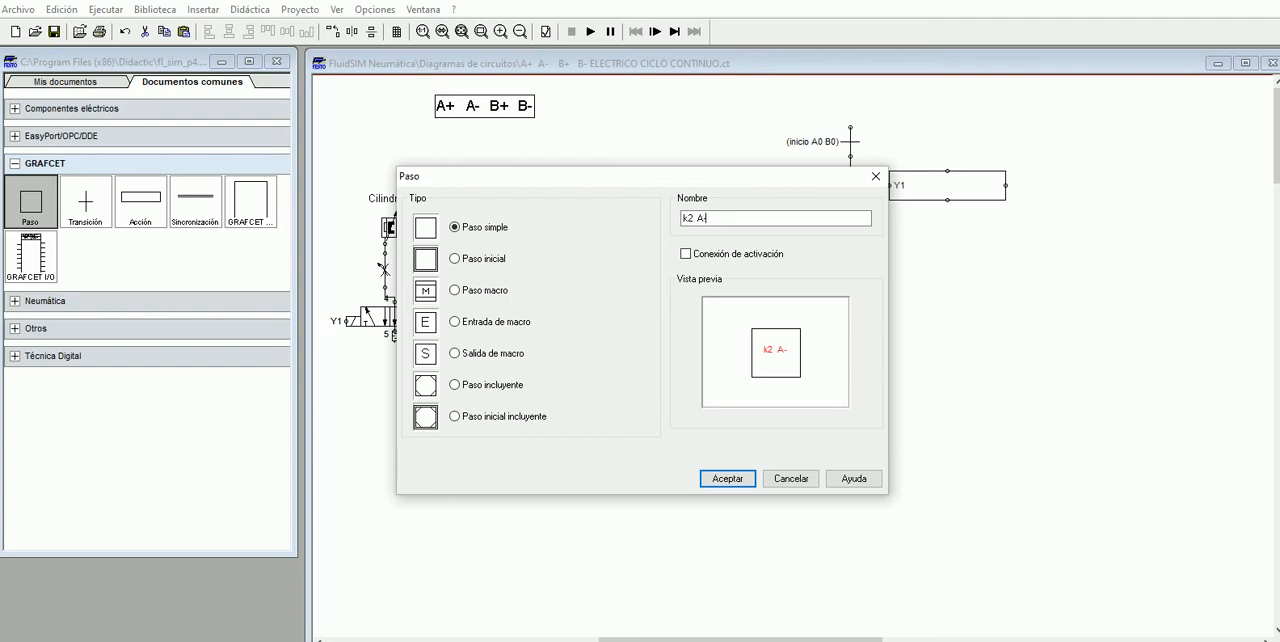
click(729, 479)
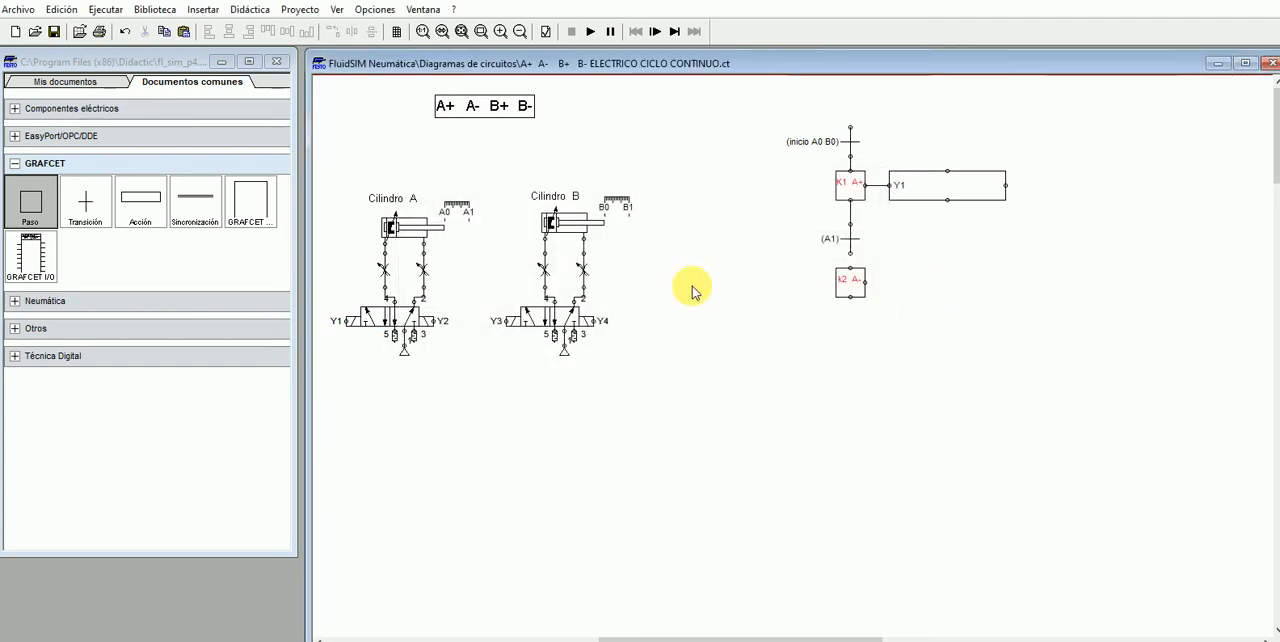
- Add a simple action beside step k2 A- and assign it output variable Y2
drag(135, 210, 922, 295)
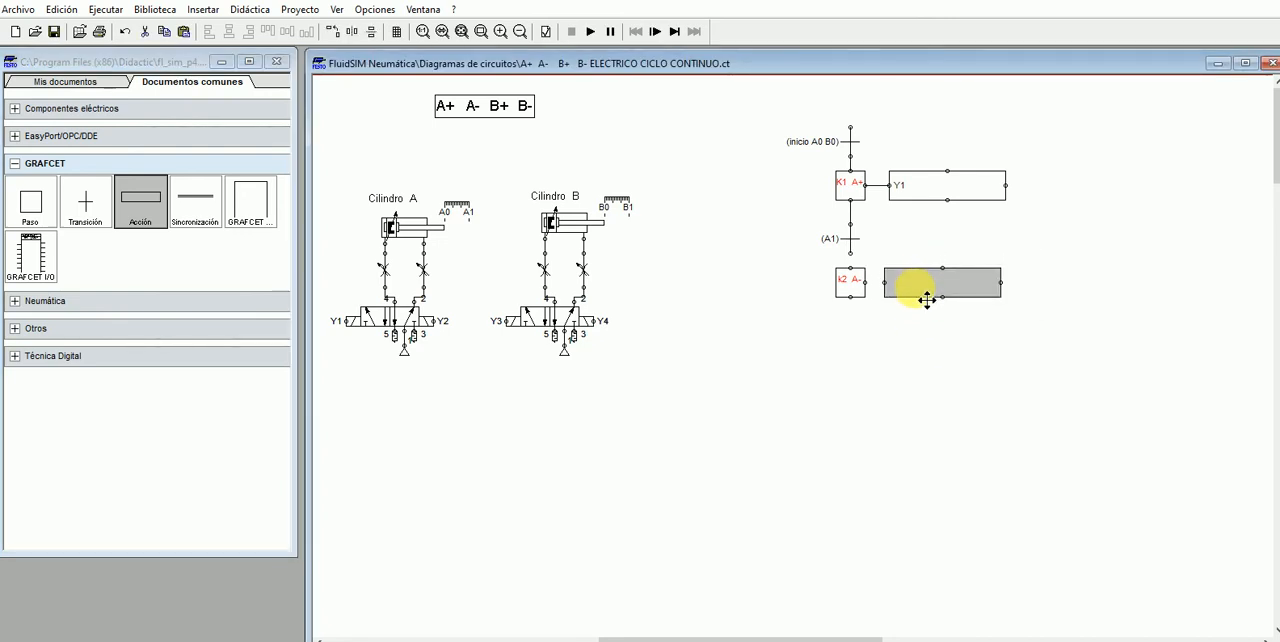
double_click(921, 289)
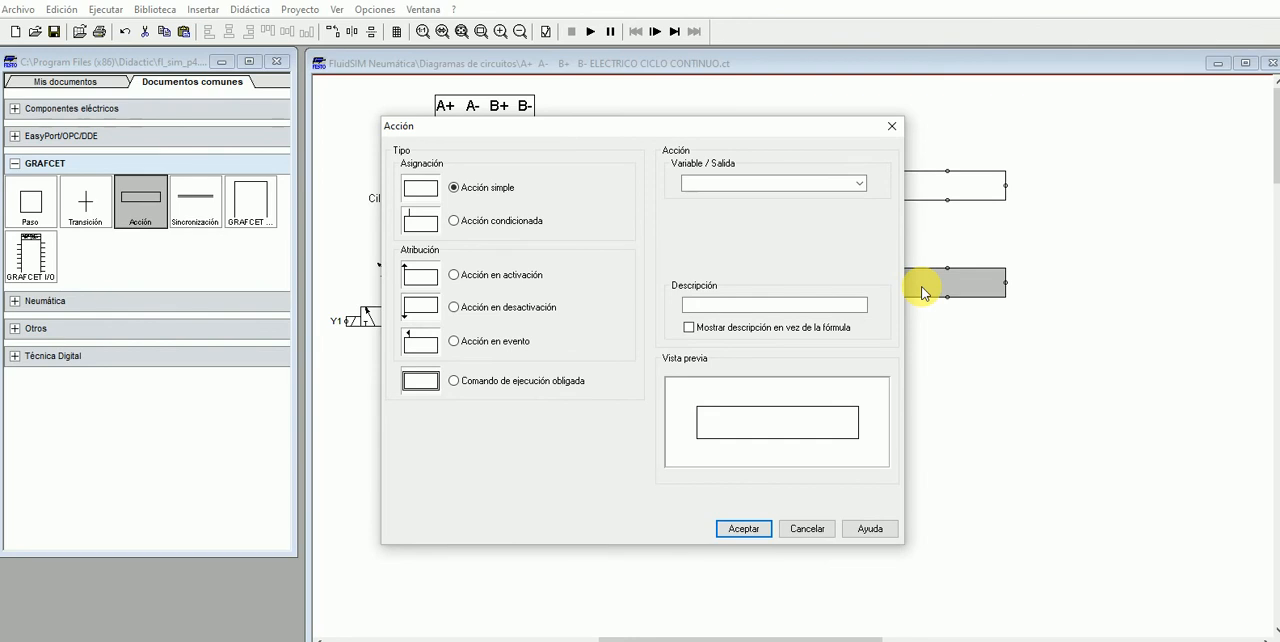
click(736, 184)
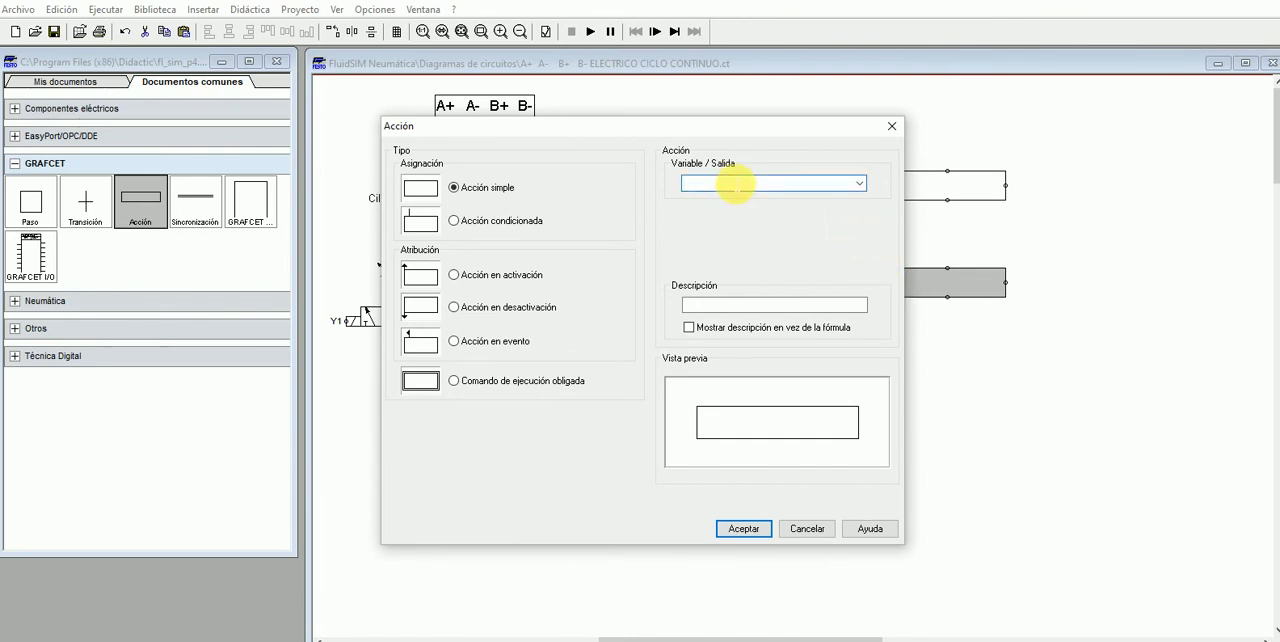
key(Return)
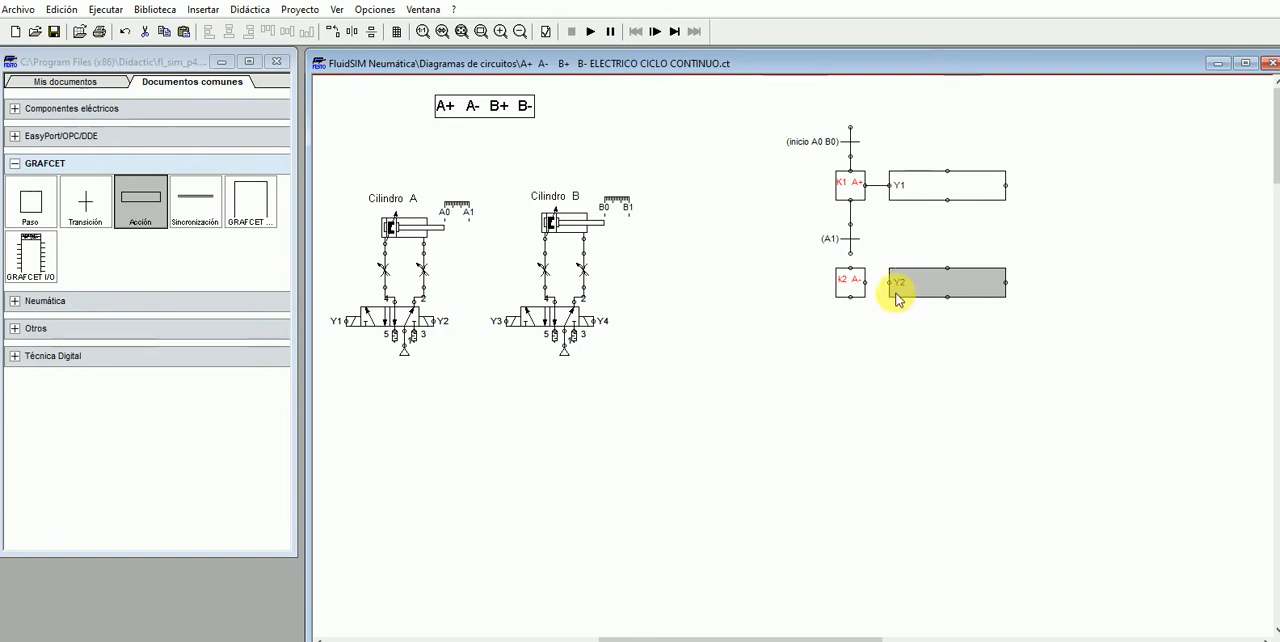
- Connect step k2 A- to action Y2 and to transition A1 above it
drag(901, 291, 865, 282)
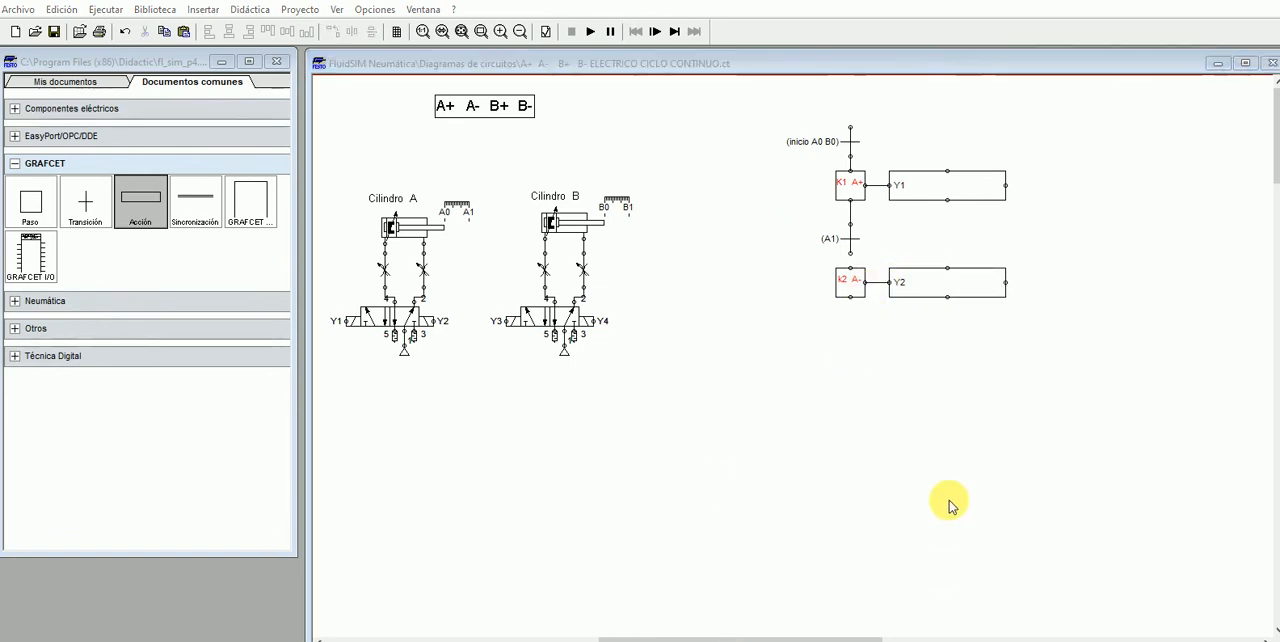
drag(852, 252, 851, 268)
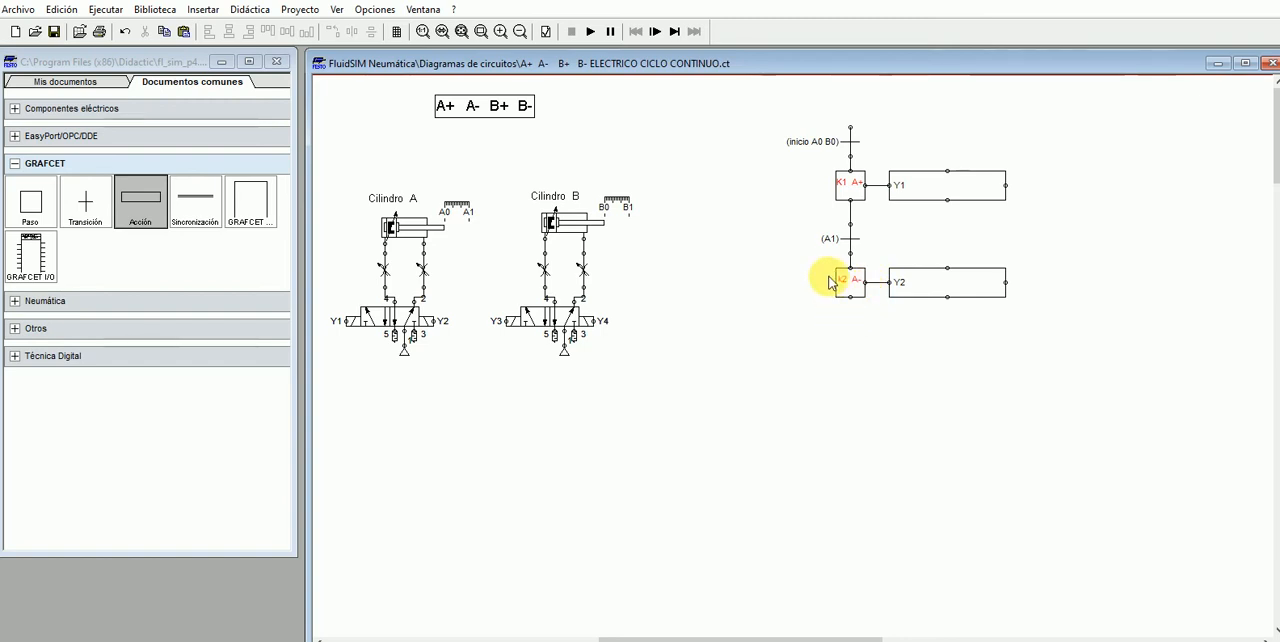
- Add a transition below step k2 A-, connected to the step, and name it "A0"
drag(80, 208, 851, 317)
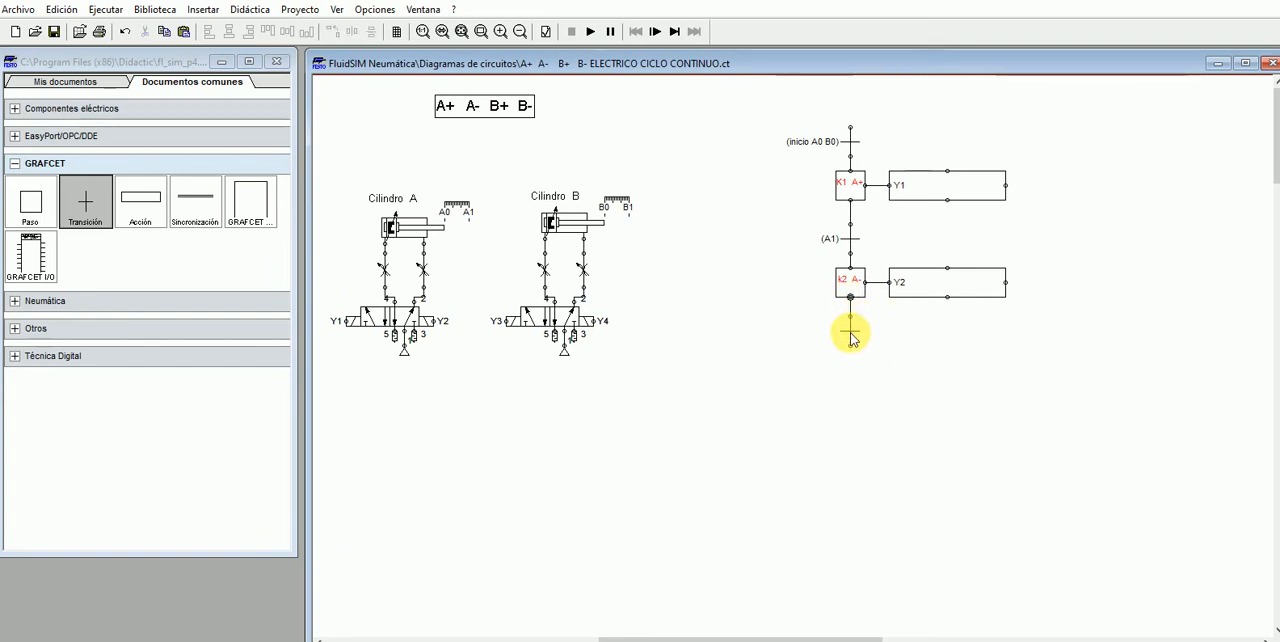
double_click(850, 338)
text(A0)
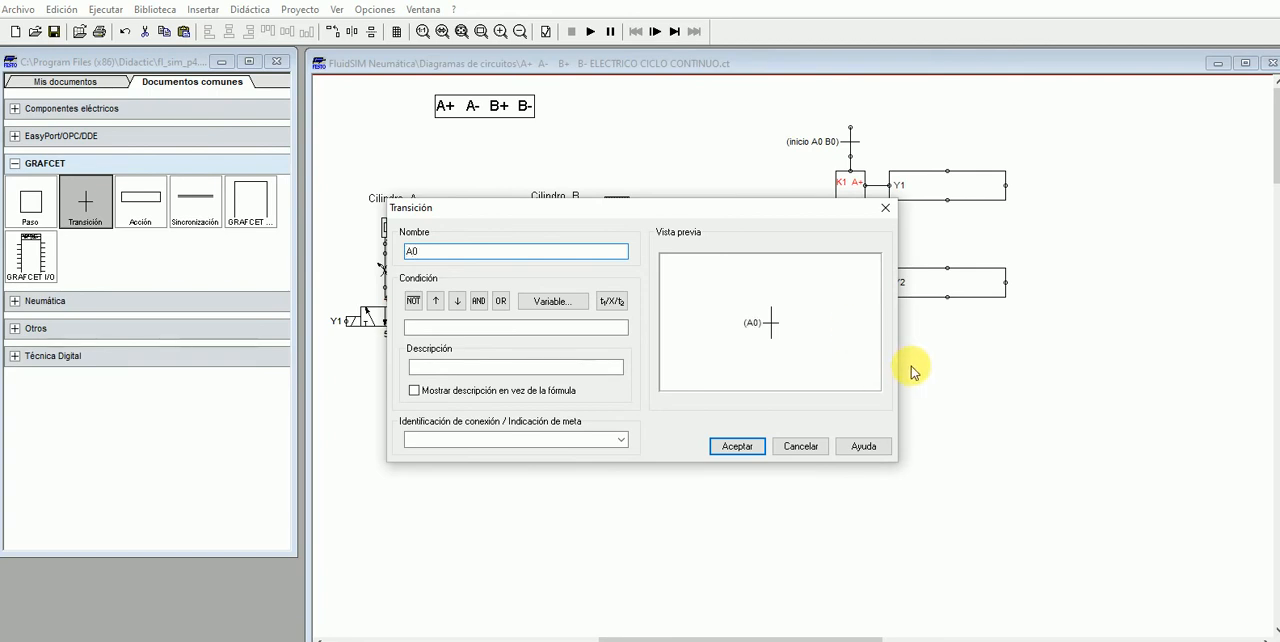
key(Return)
click(963, 404)
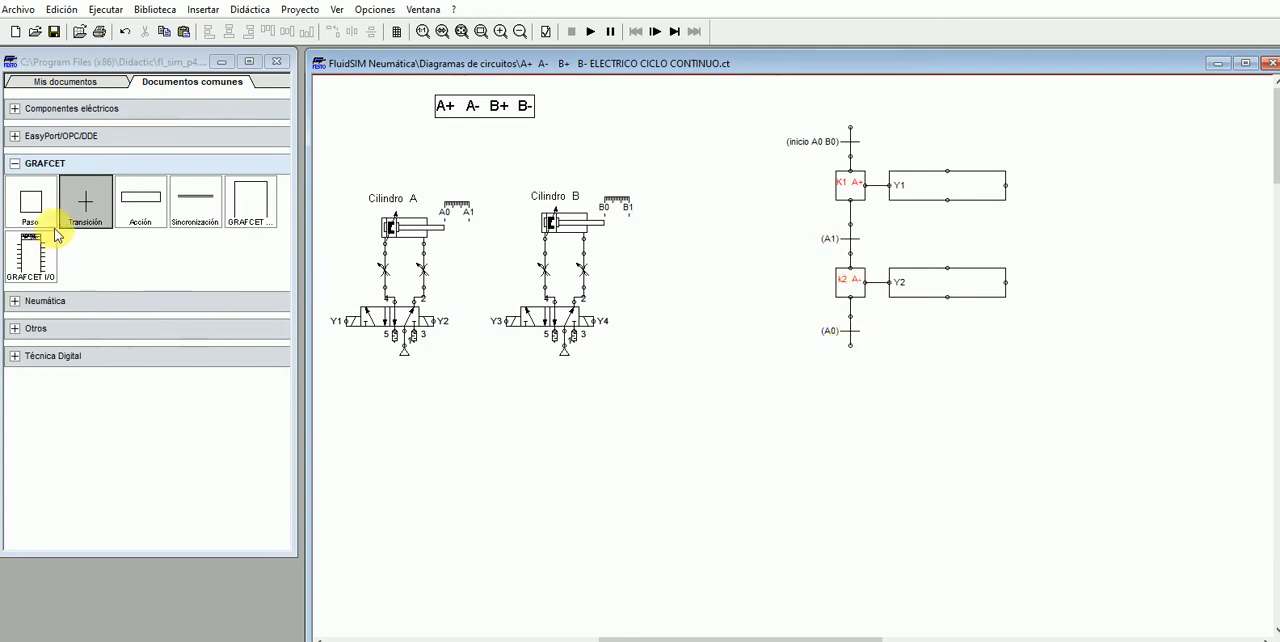
- Add a simple step below transition A0 and name it "K3 B+"
drag(30, 205, 854, 375)
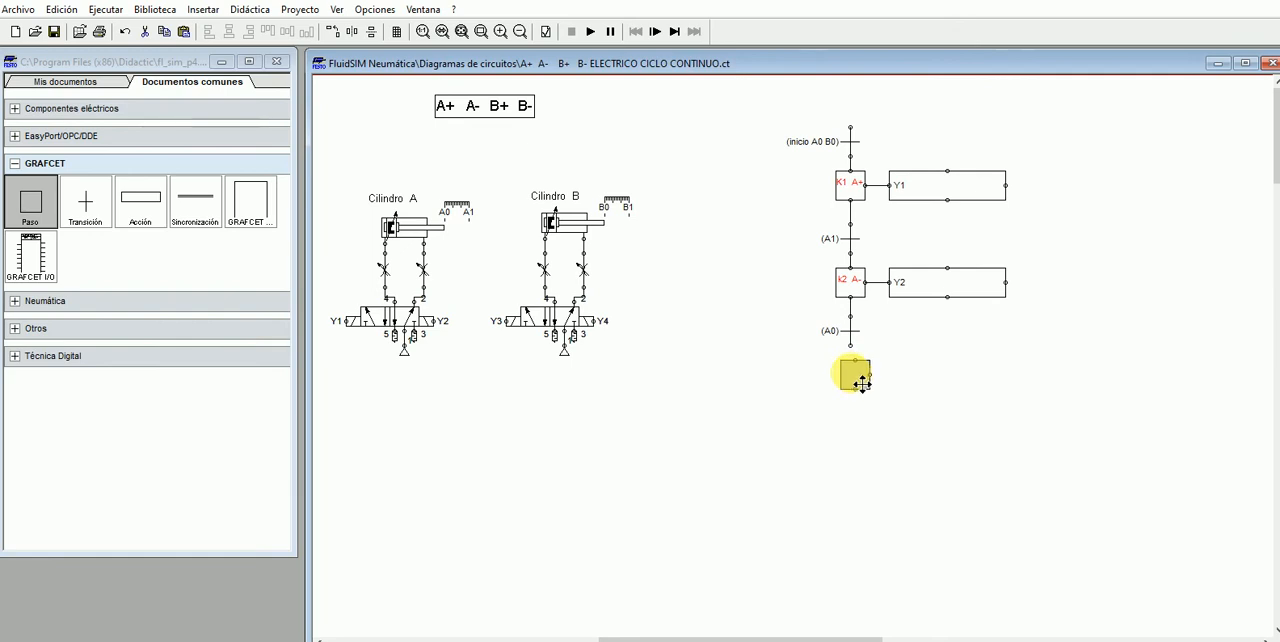
click(901, 379)
double_click(860, 381)
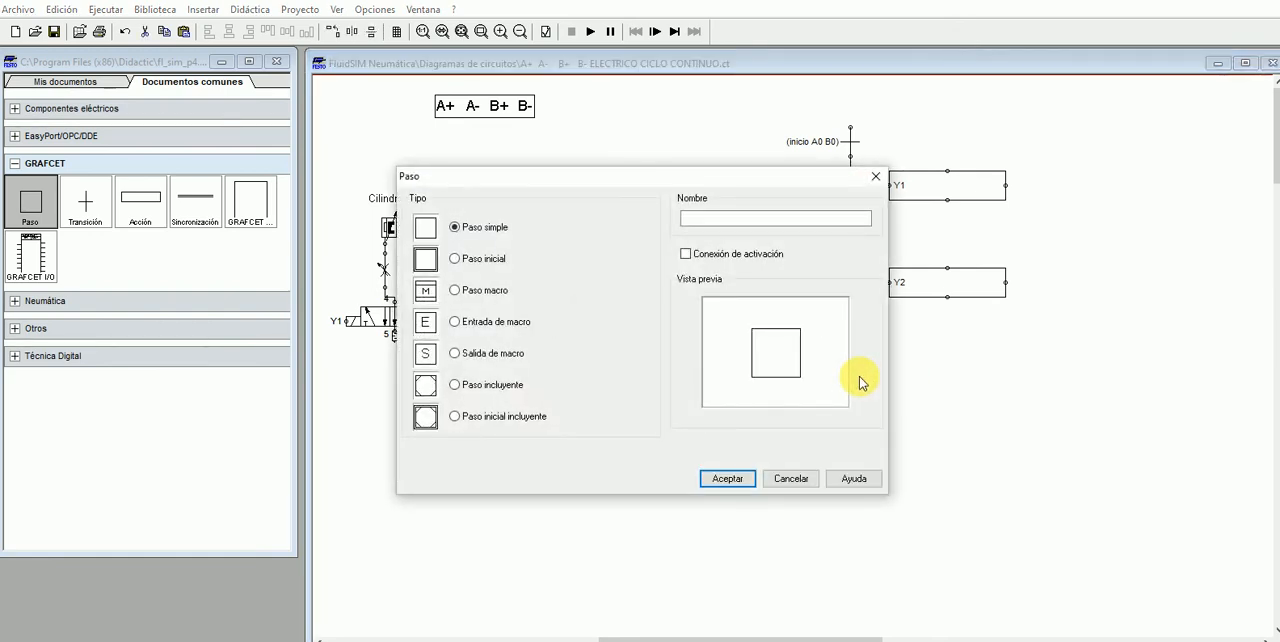
click(732, 219)
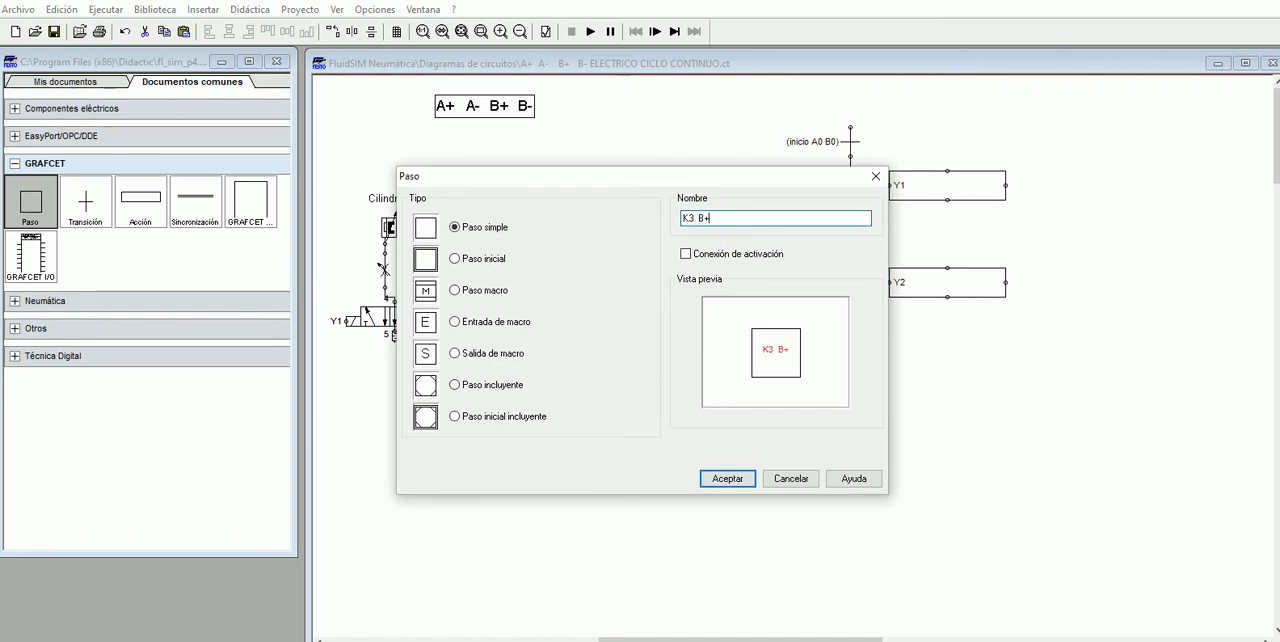
click(728, 478)
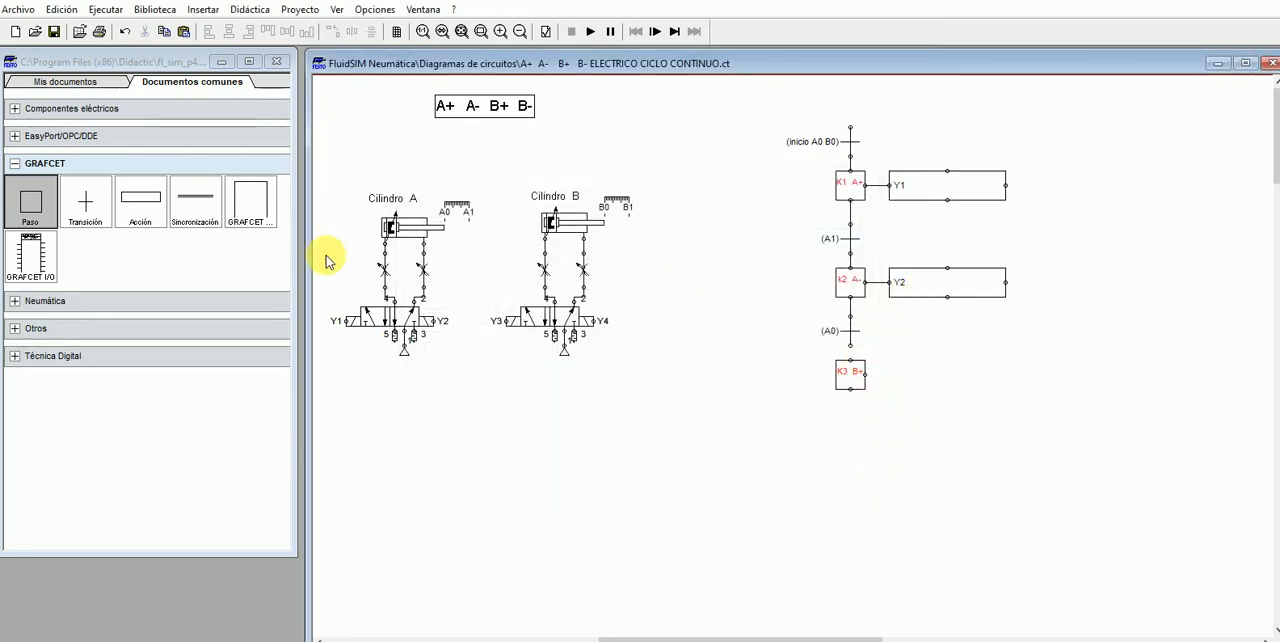
- Add a simple action beside step K3 B+ and assign it output variable Y3
drag(138, 198, 933, 384)
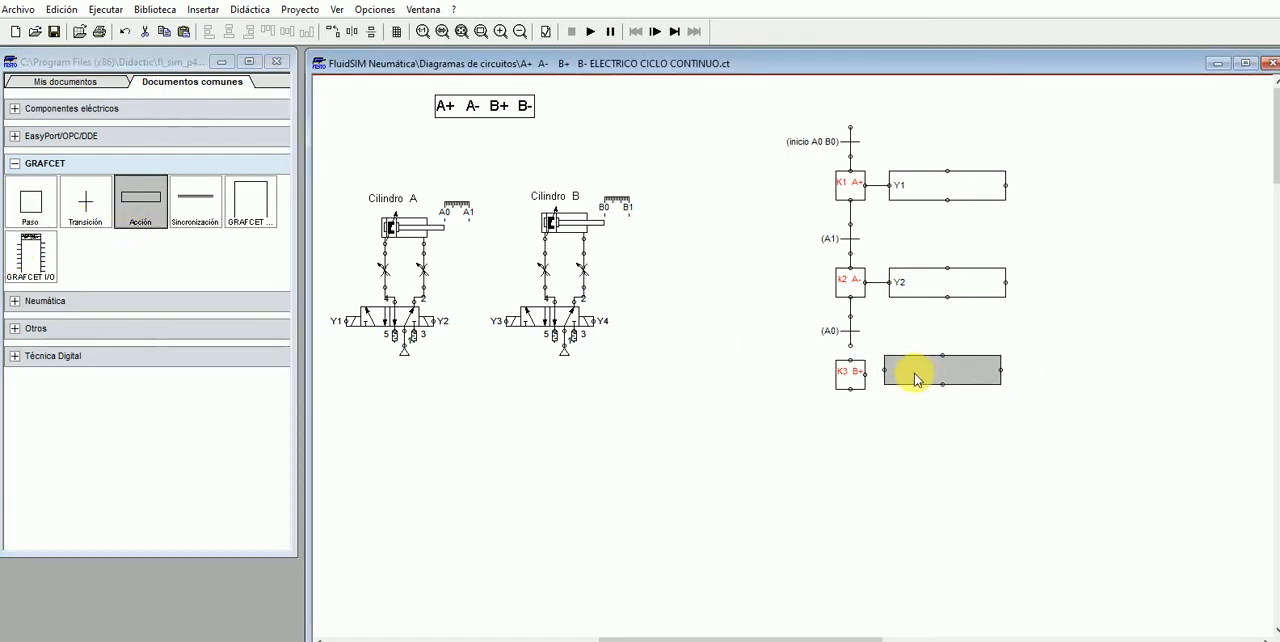
double_click(912, 374)
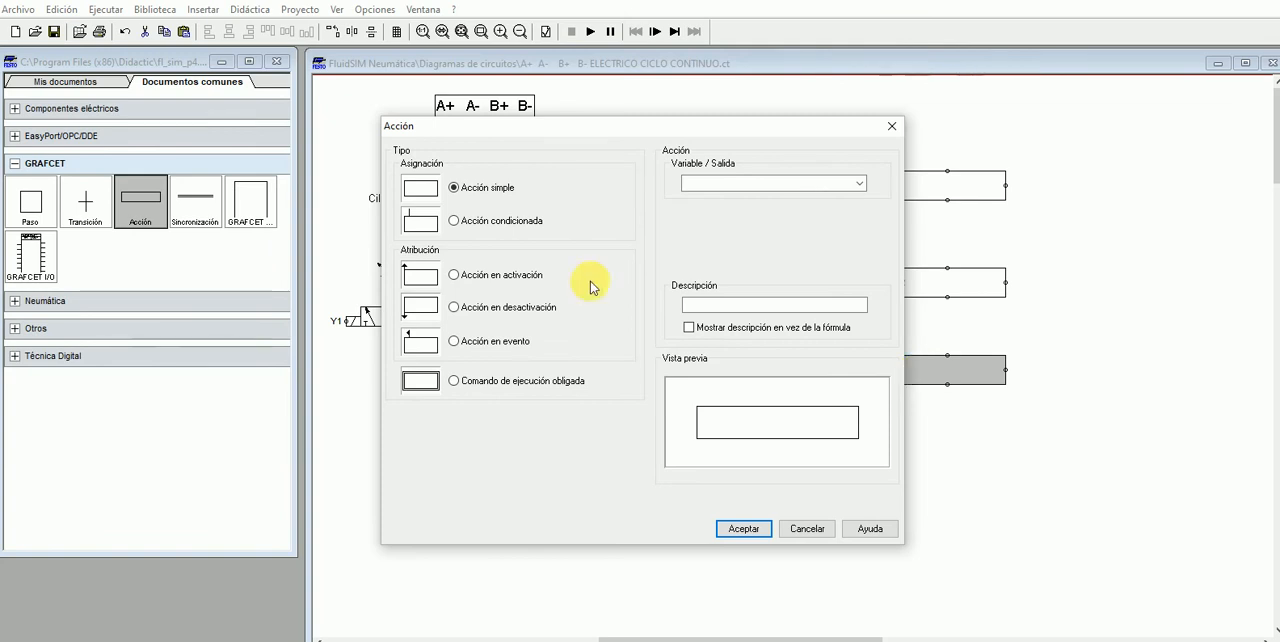
click(690, 185)
text(Y)
key(Return)
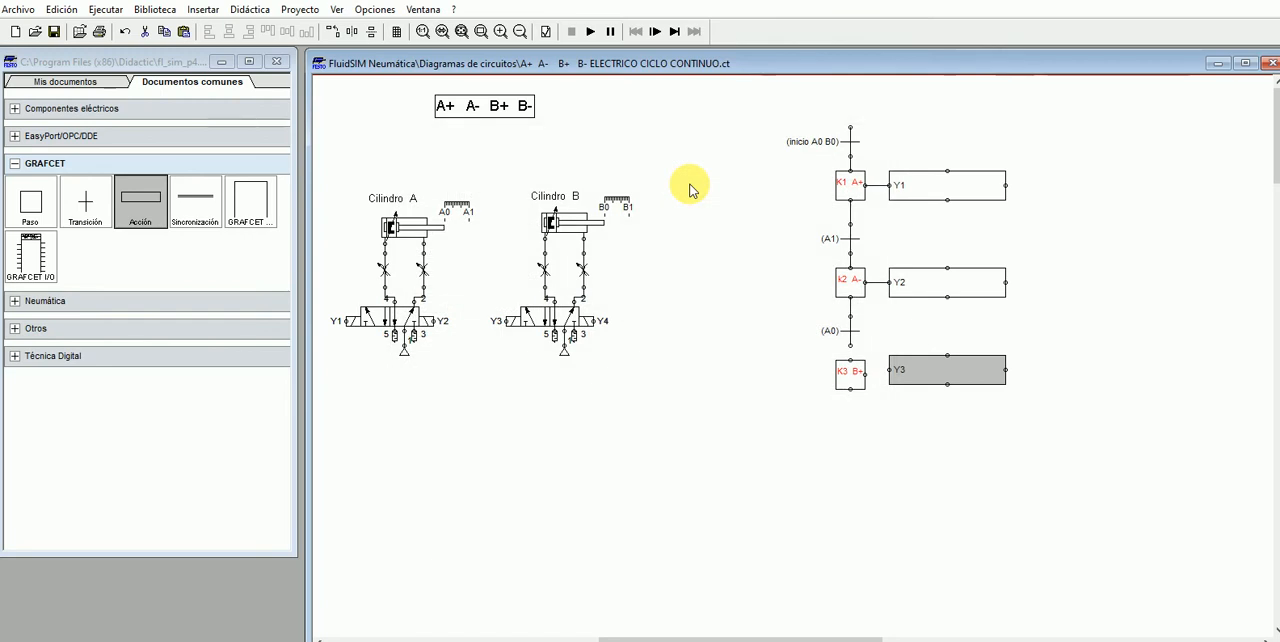
- Align action Y3 with step K3 B+ and connect the step to the action and to transition A0 above it
click(838, 411)
drag(932, 371, 850, 361)
click(932, 412)
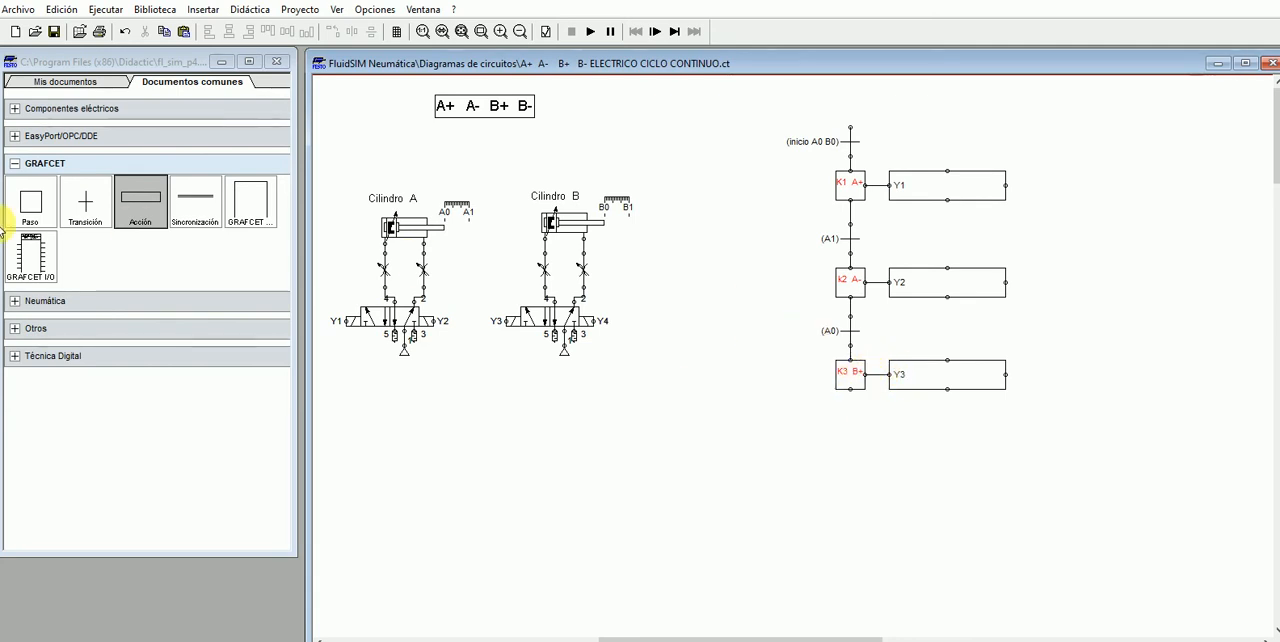
- Add a transition below step K3 B+, name it "B1" and connect it to the step
drag(84, 213, 860, 436)
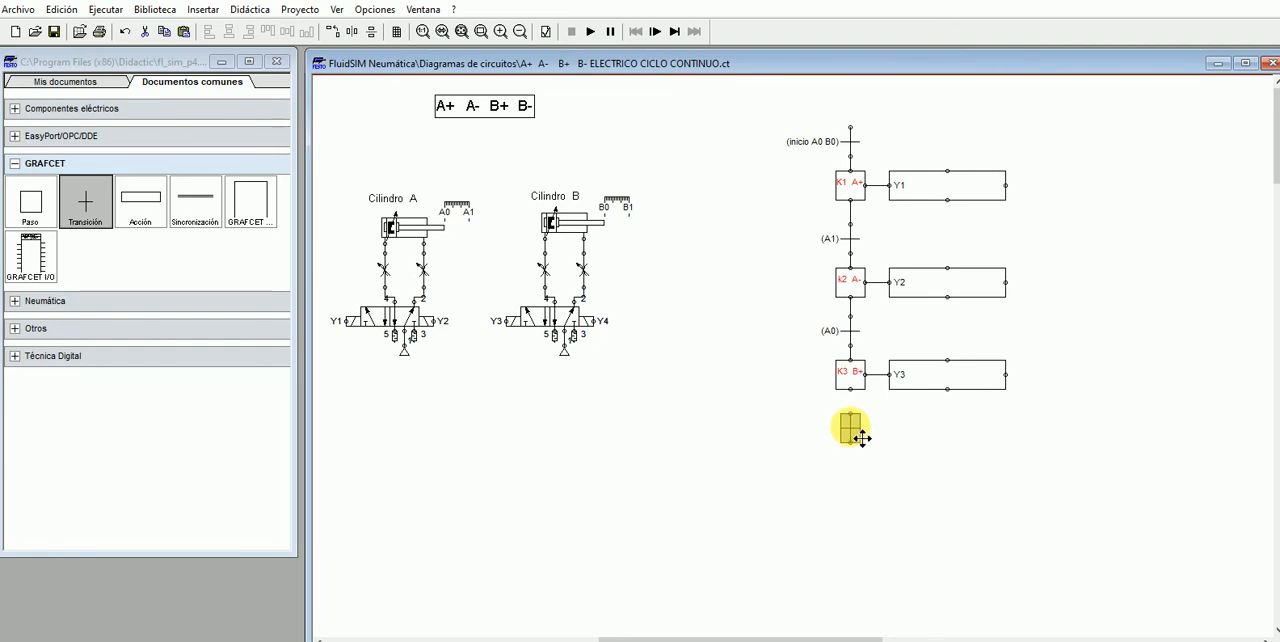
double_click(852, 430)
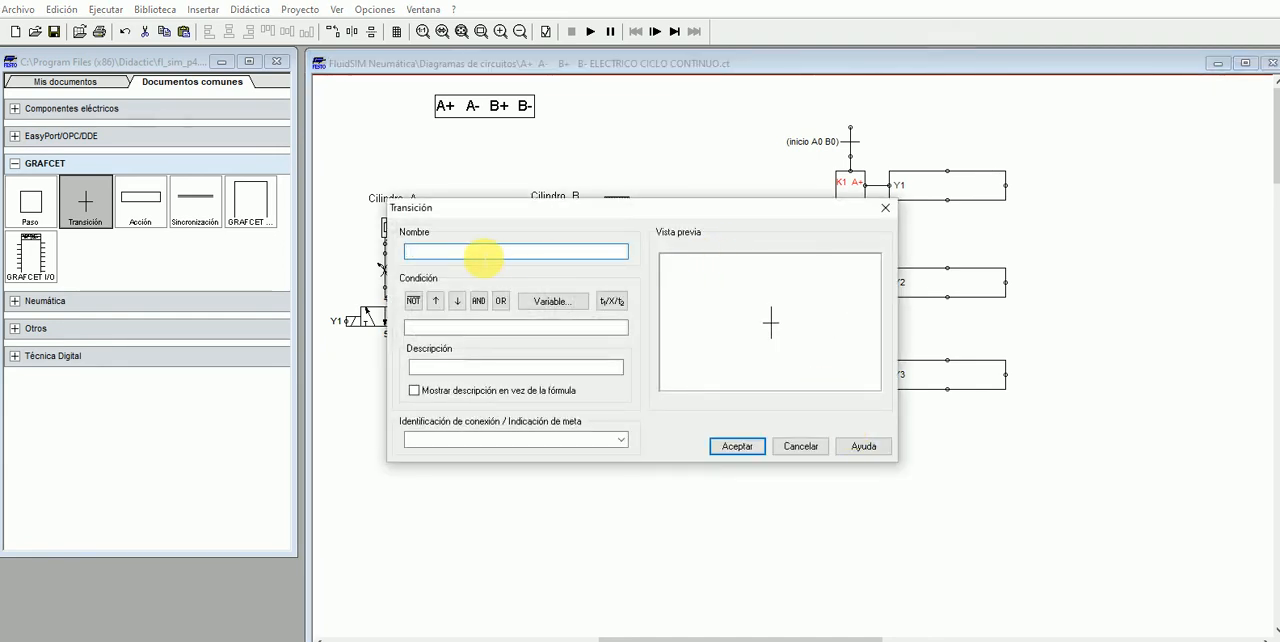
click(737, 446)
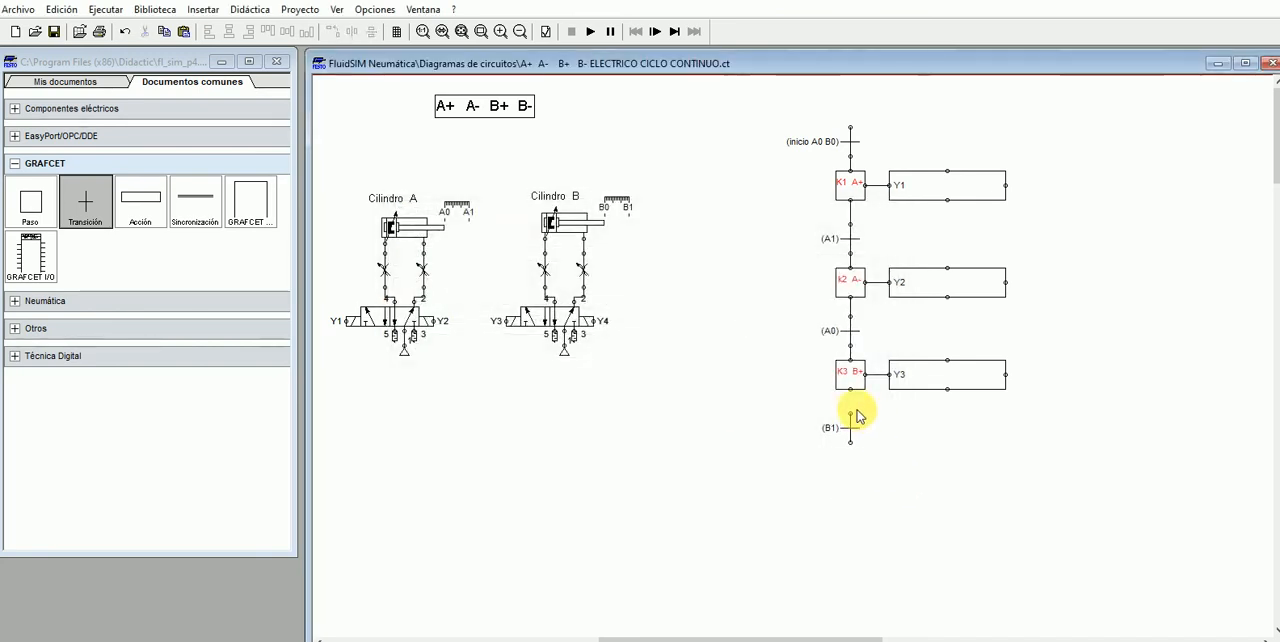
drag(850, 413, 850, 393)
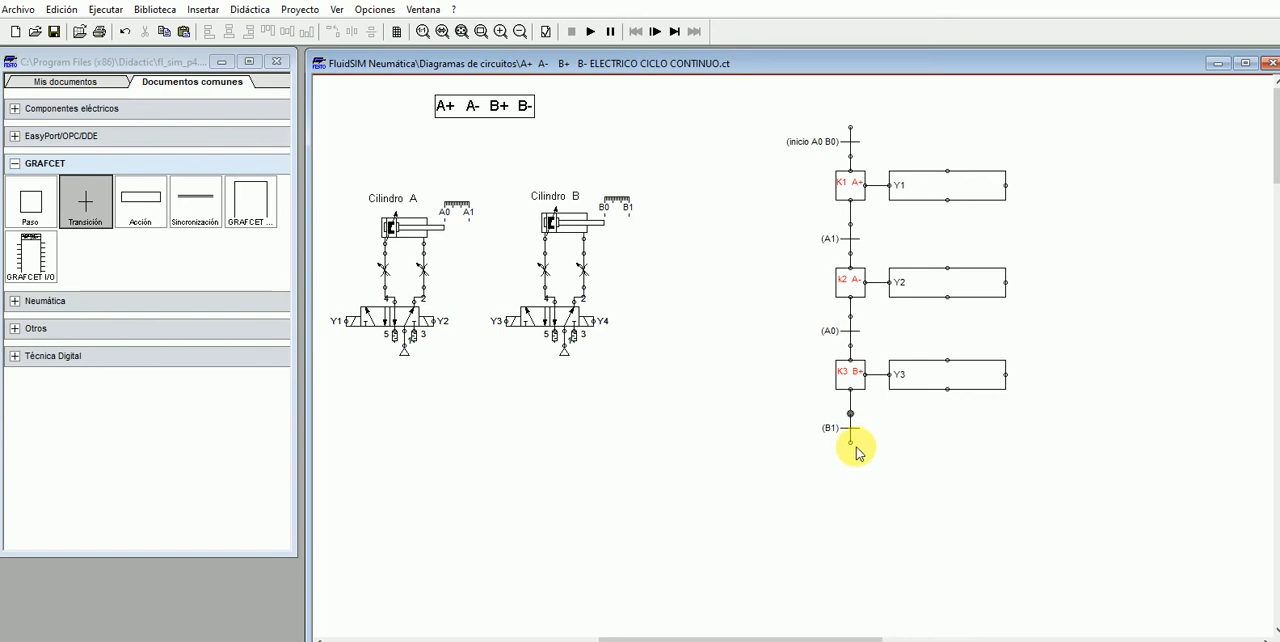
- Add a simple step below transition B1 and name it "K4 B-"
drag(30, 200, 865, 478)
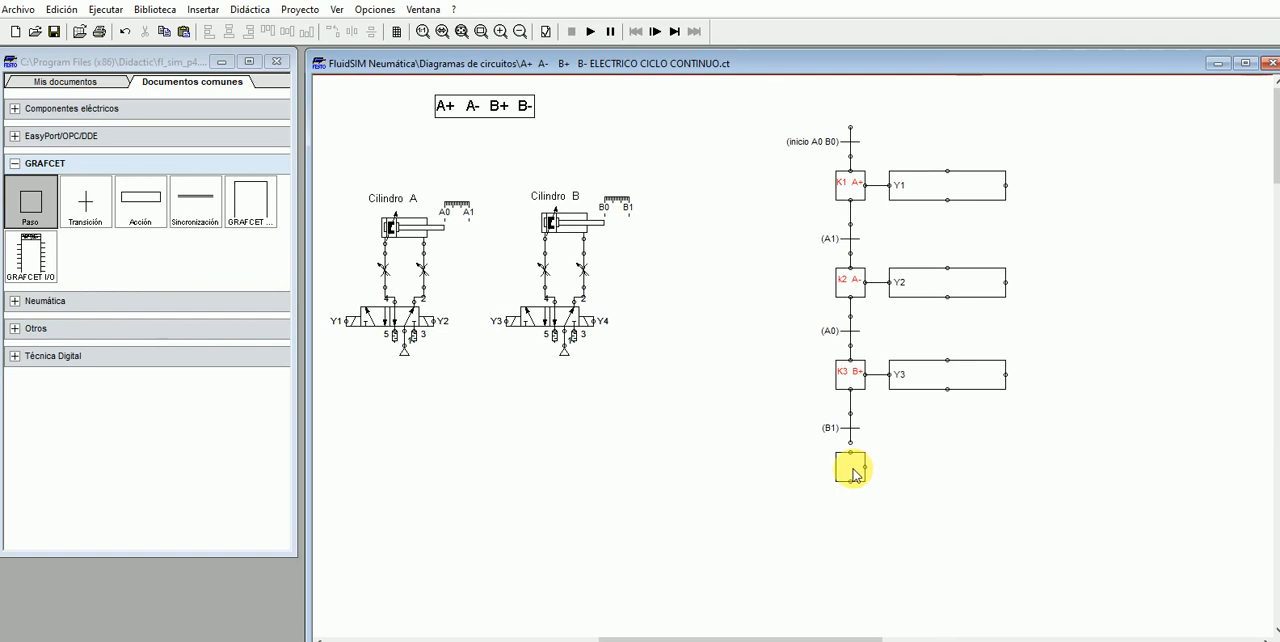
double_click(853, 472)
click(744, 224)
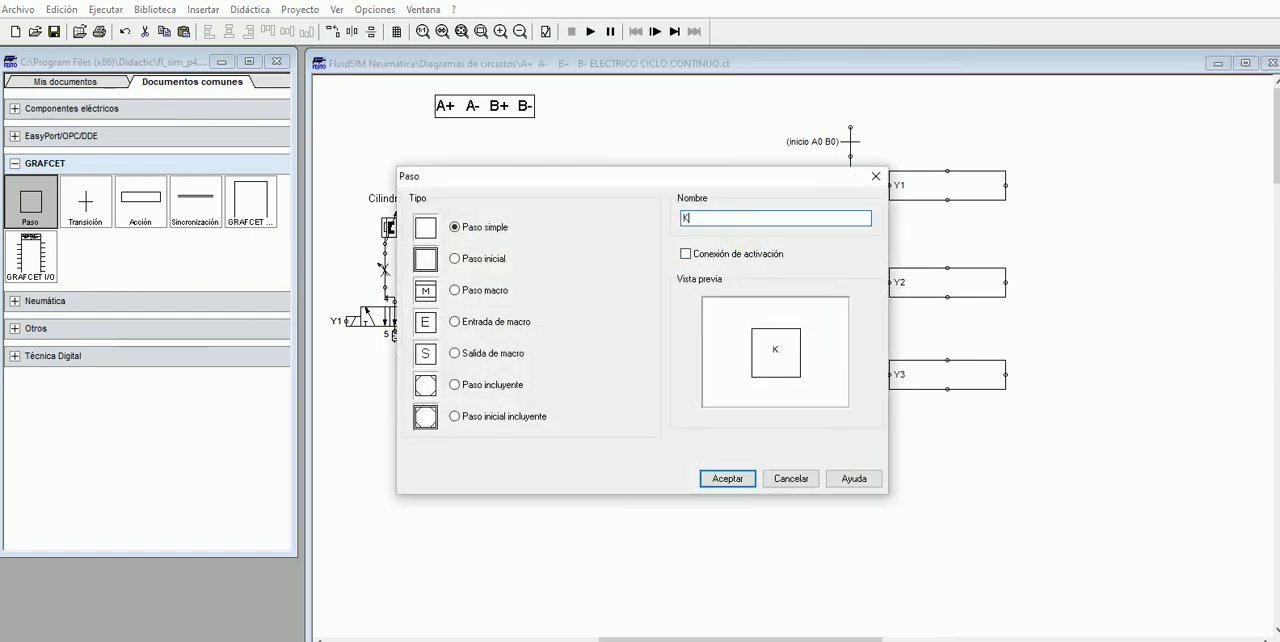
text(K4 B-)
click(727, 478)
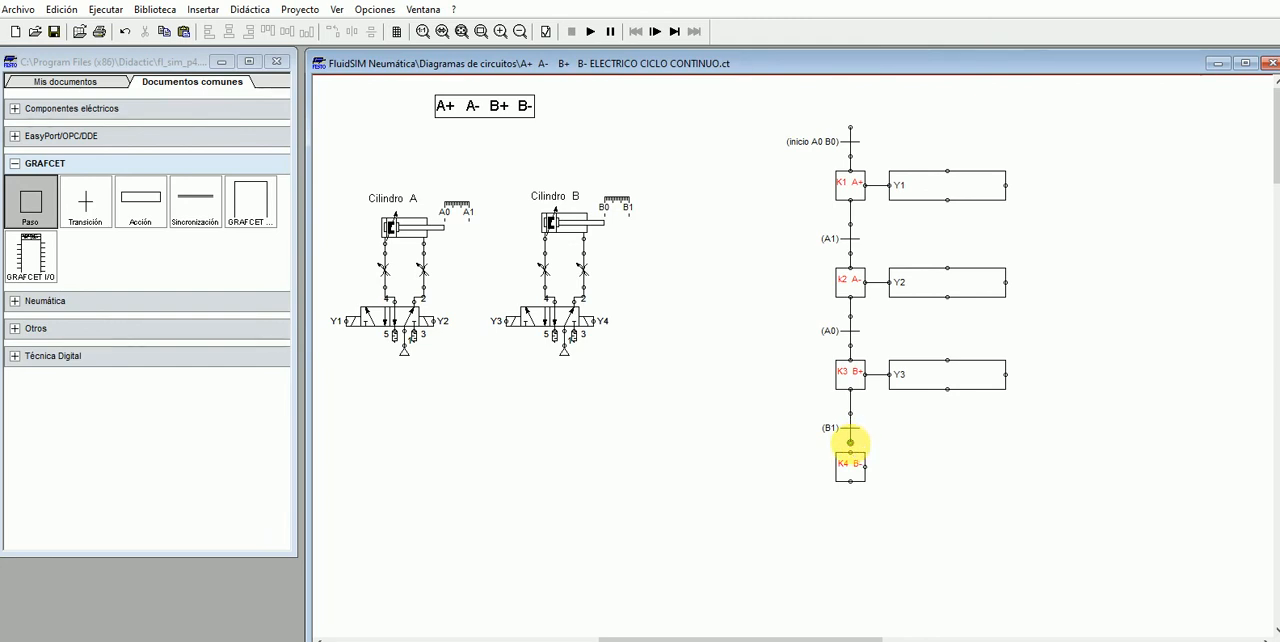
- Connect step K4 B- to transition B1 and back to the initial transition, routing the return line clear of the transition labels
drag(850, 451, 850, 453)
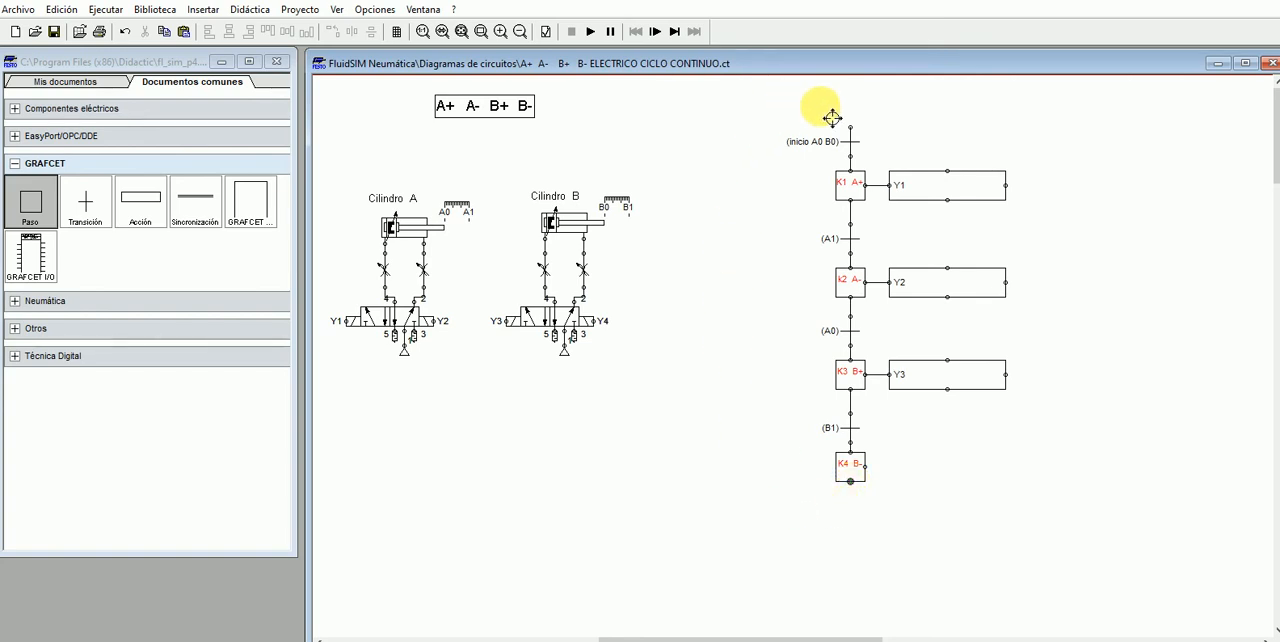
drag(850, 127, 851, 127)
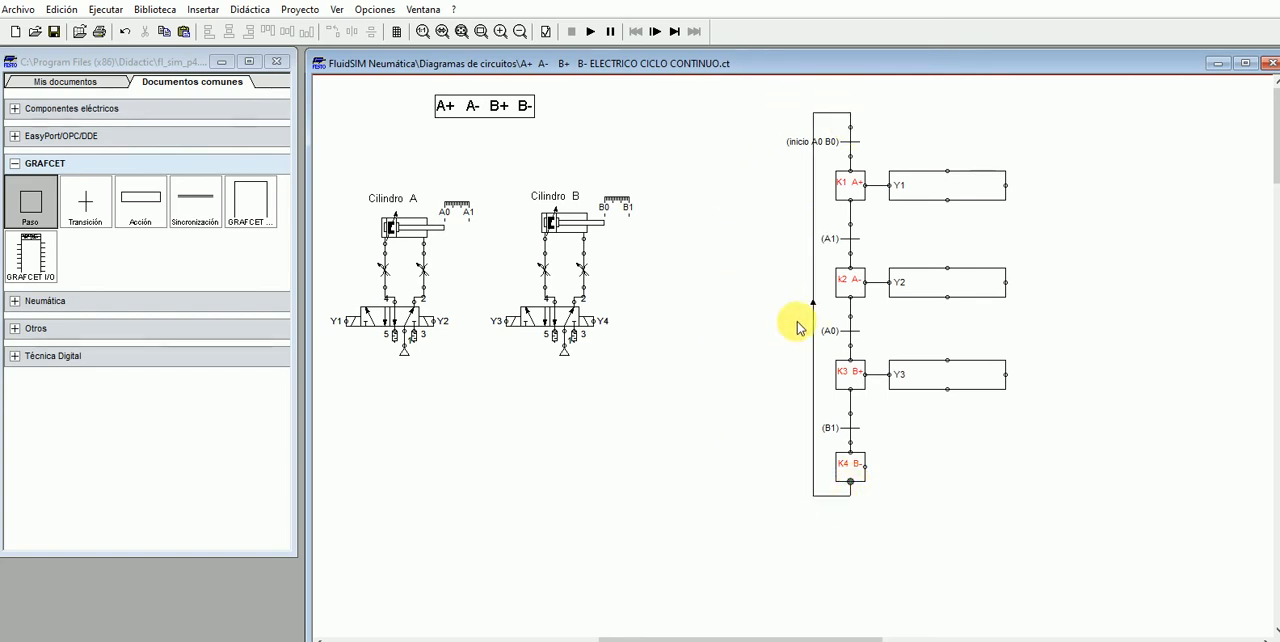
drag(822, 331, 780, 326)
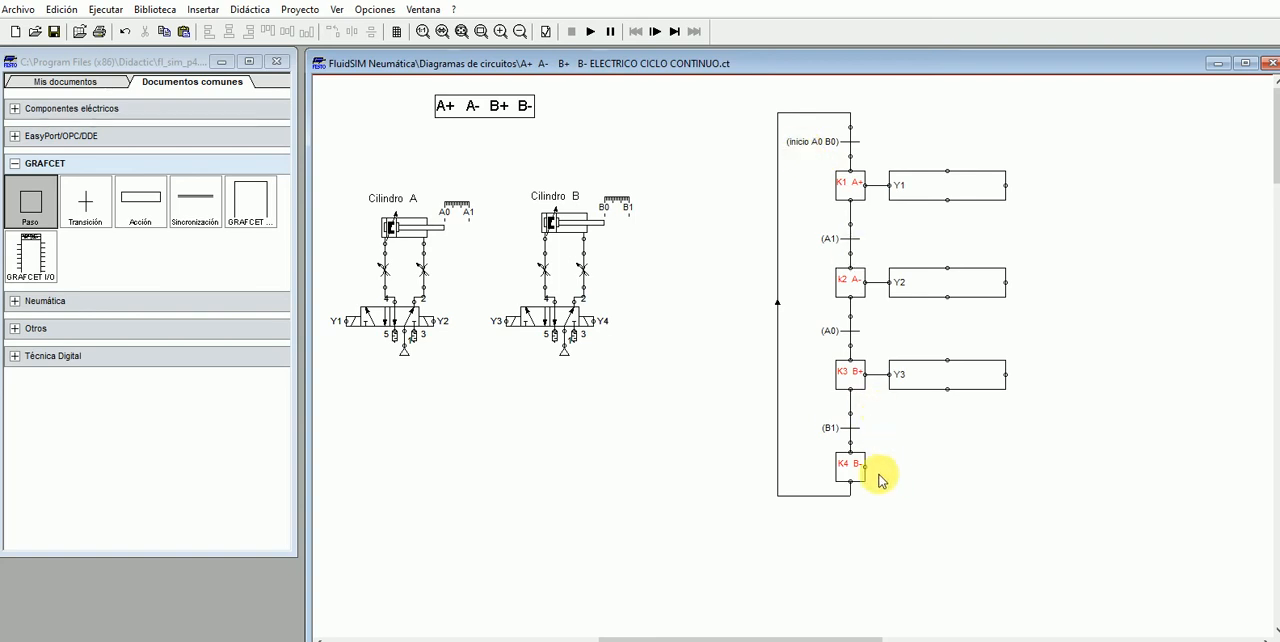
- Add a simple action beside step K4 B- and assign it output variable Y4
drag(138, 197, 966, 470)
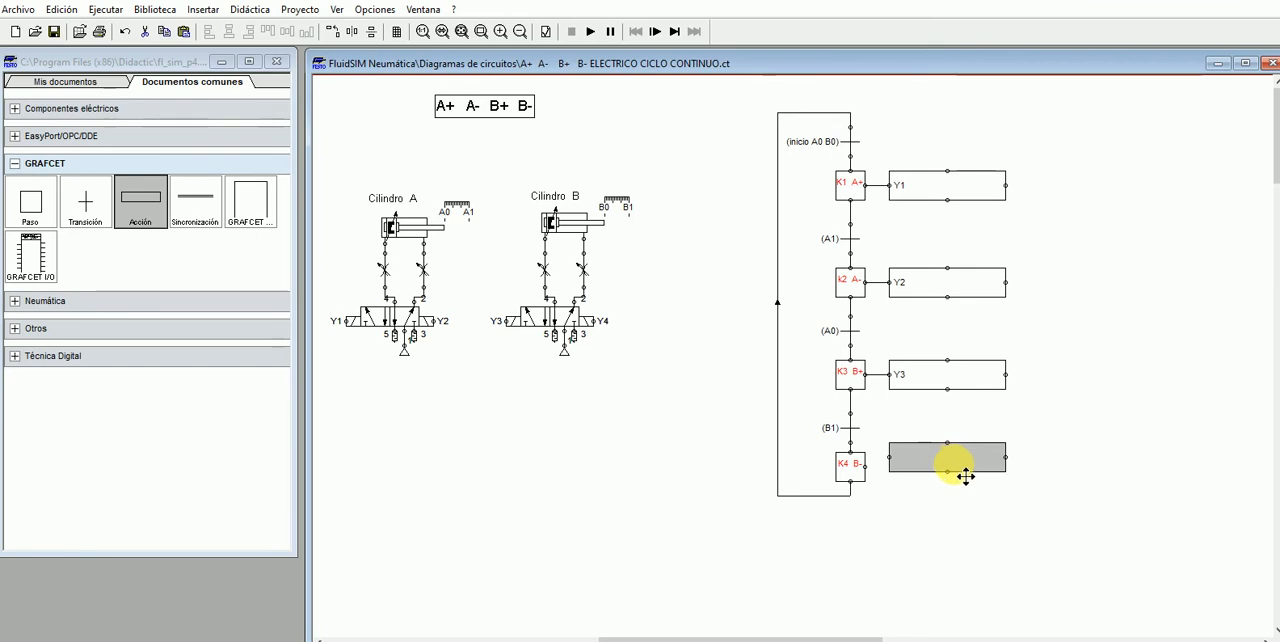
double_click(941, 463)
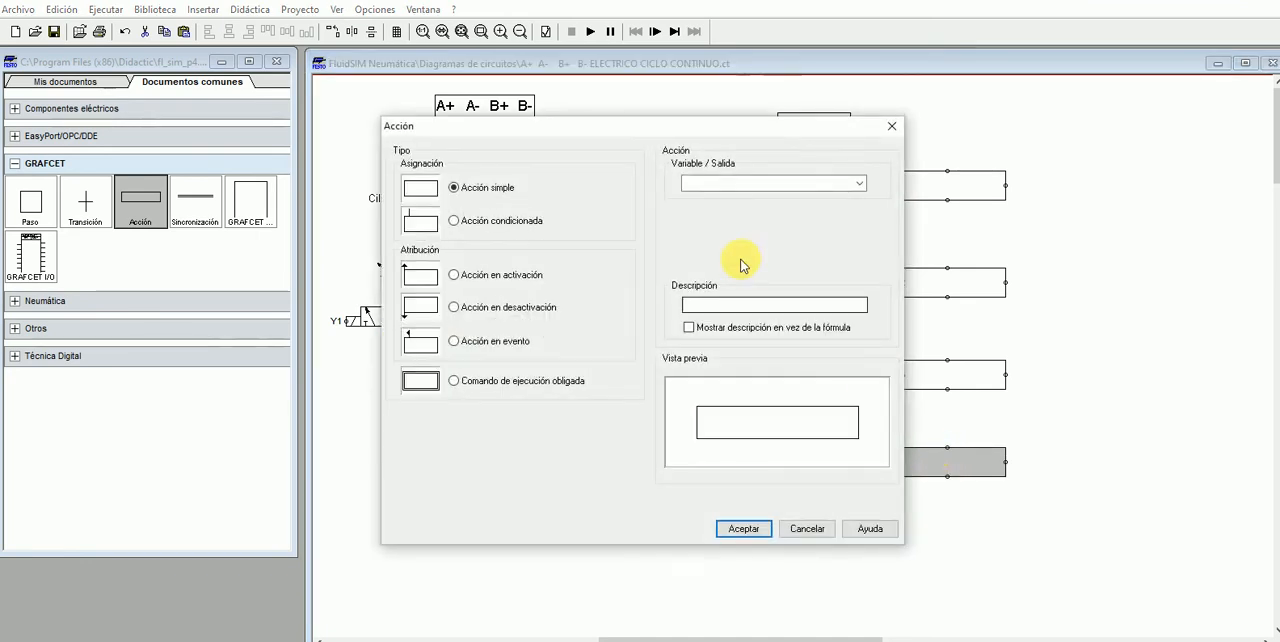
click(700, 184)
text(Y4)
key(Return)
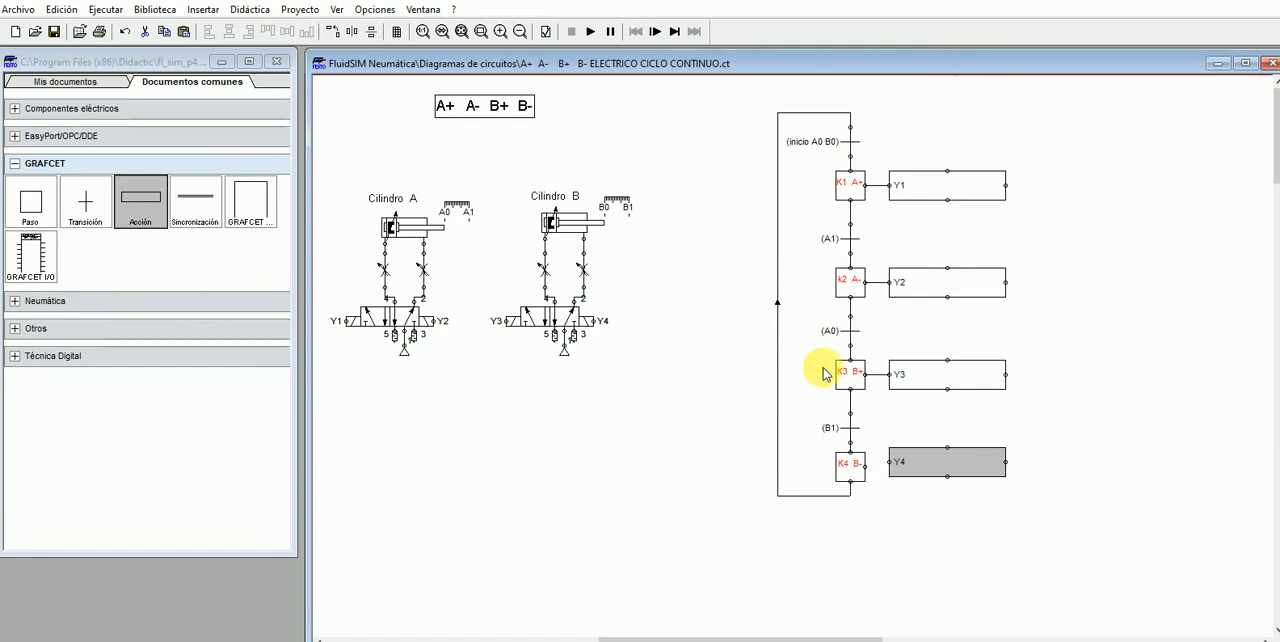
- Connect step K4 B- to action Y4 and align the action with the step
click(900, 478)
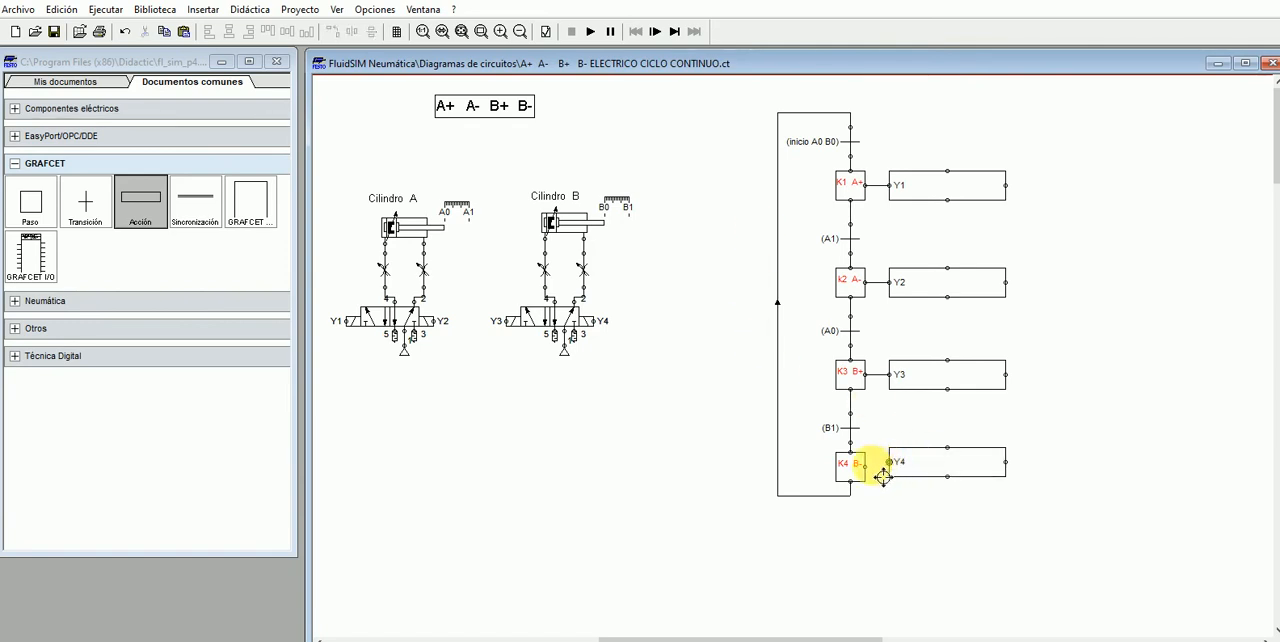
drag(866, 468, 938, 468)
click(928, 467)
click(943, 535)
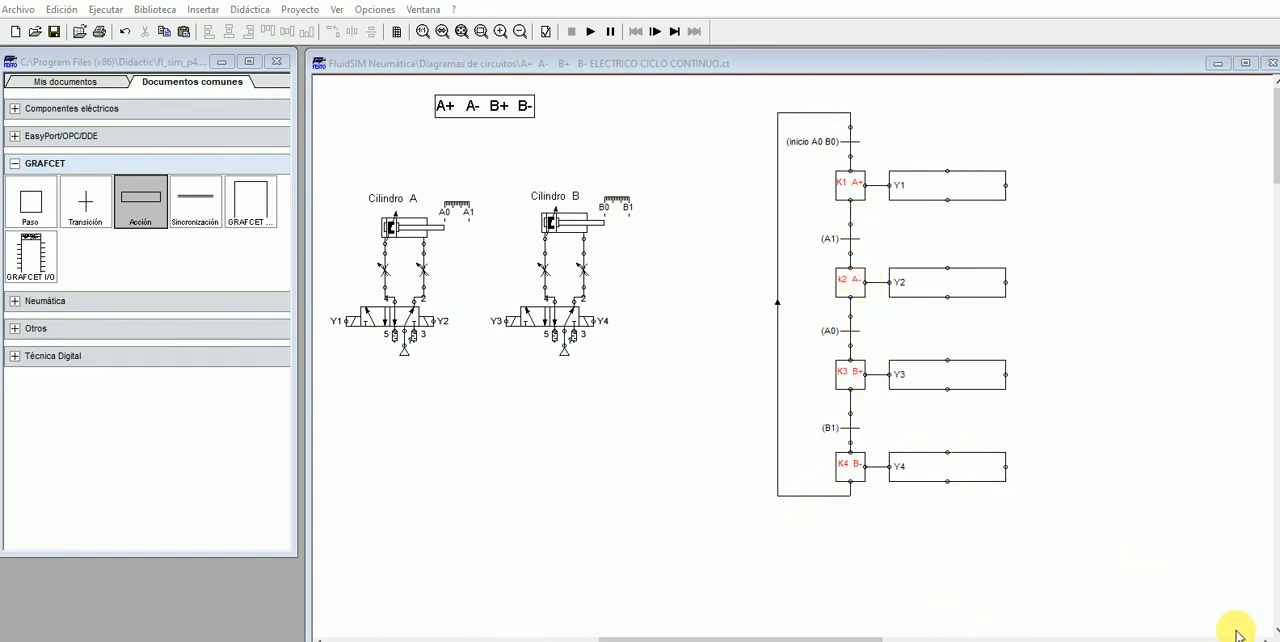
- Examine the K1 branch of the electrical circuit: start contacts, sensors A0 and B0, the K1 holding contact, the K1 coil and the K2 contact
drag(766, 630, 490, 635)
scroll(580, 555, down, 1)
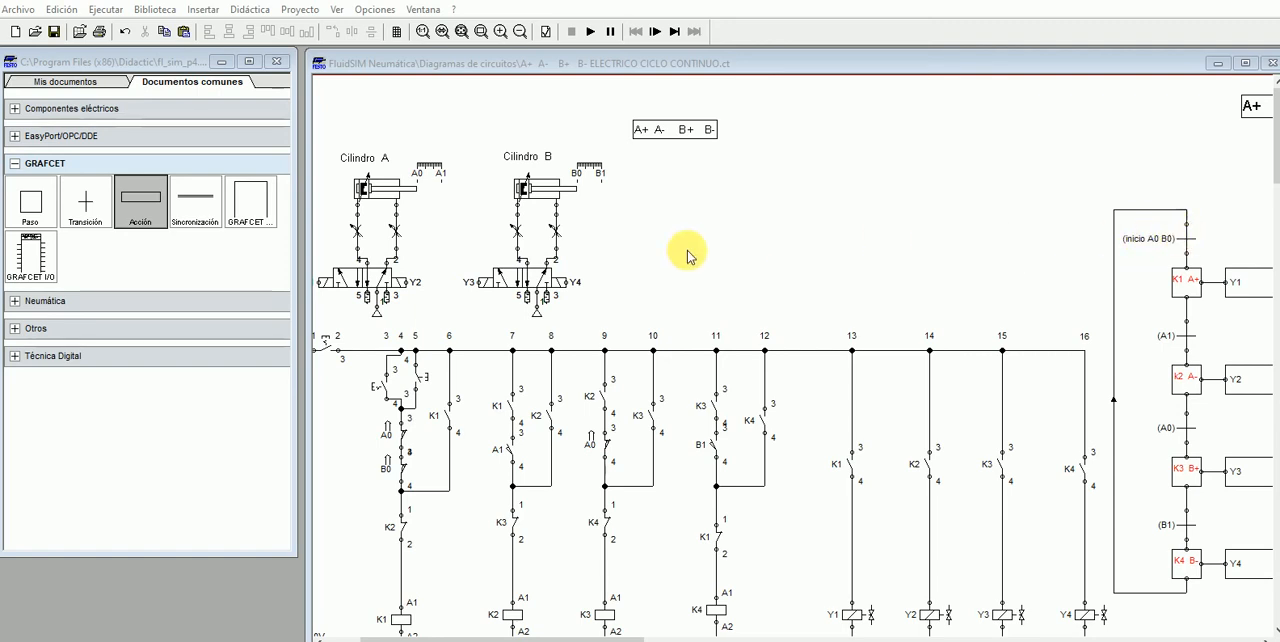
click(420, 376)
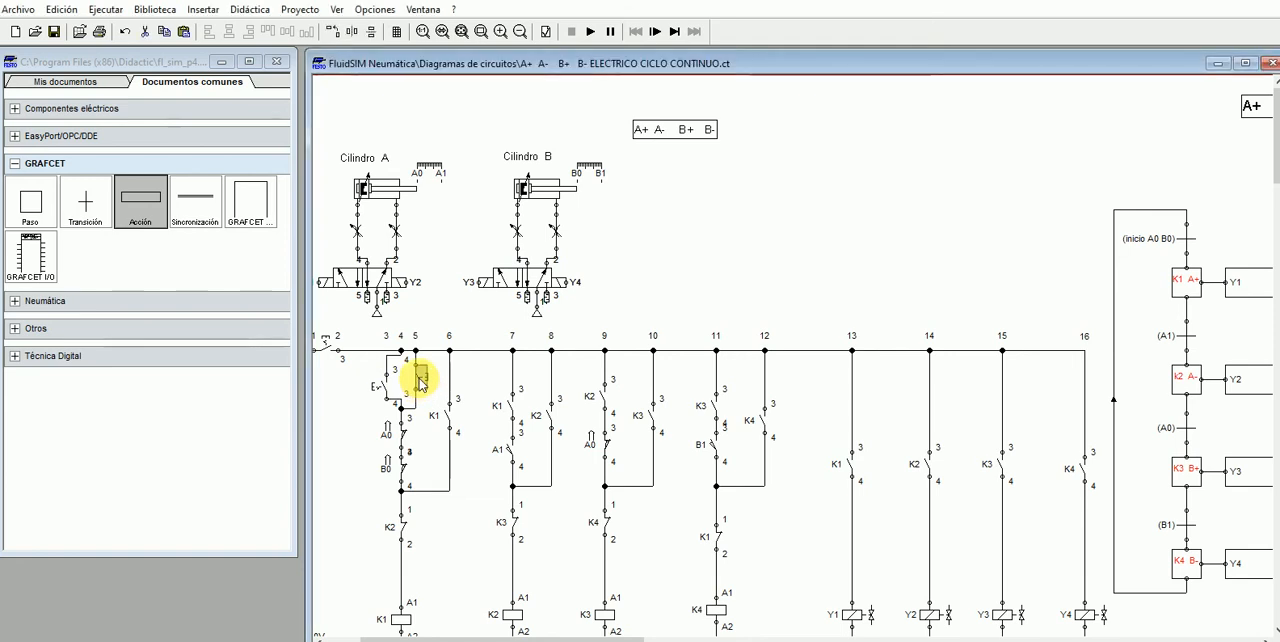
click(405, 437)
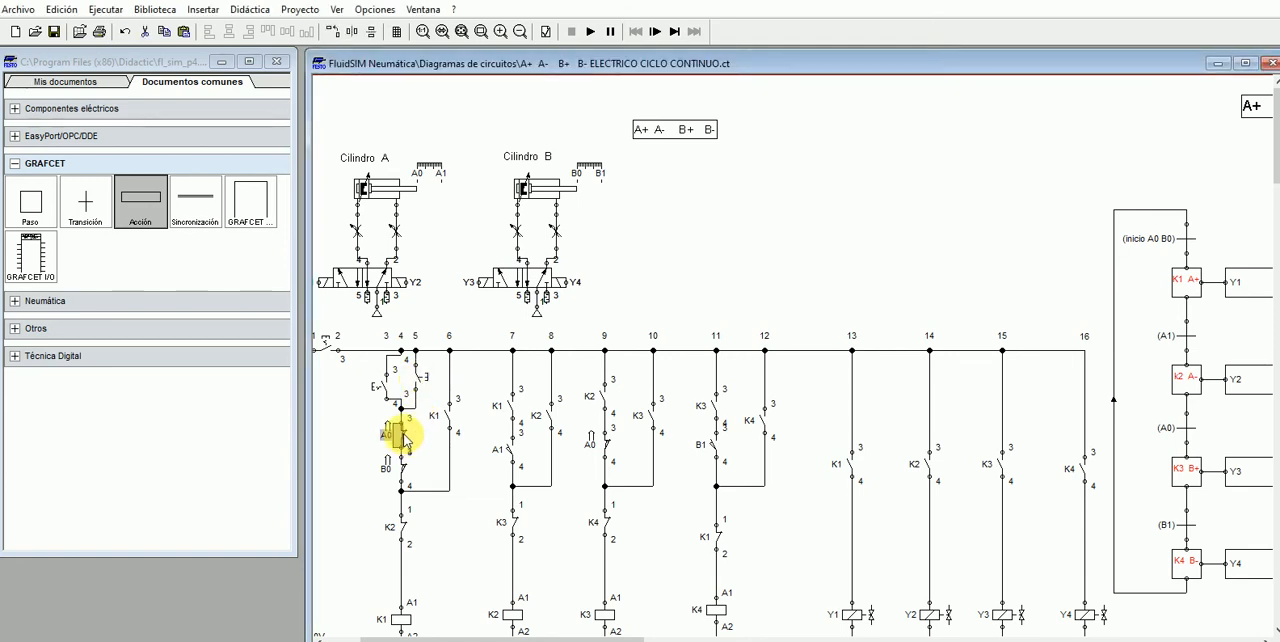
click(405, 474)
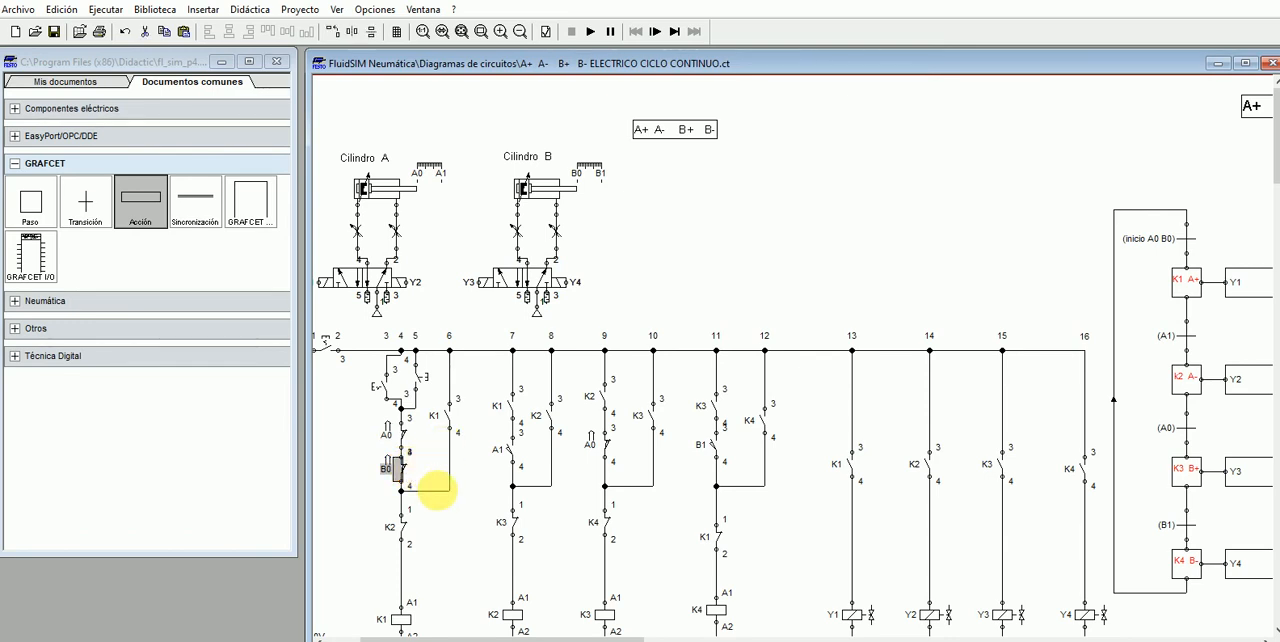
click(450, 420)
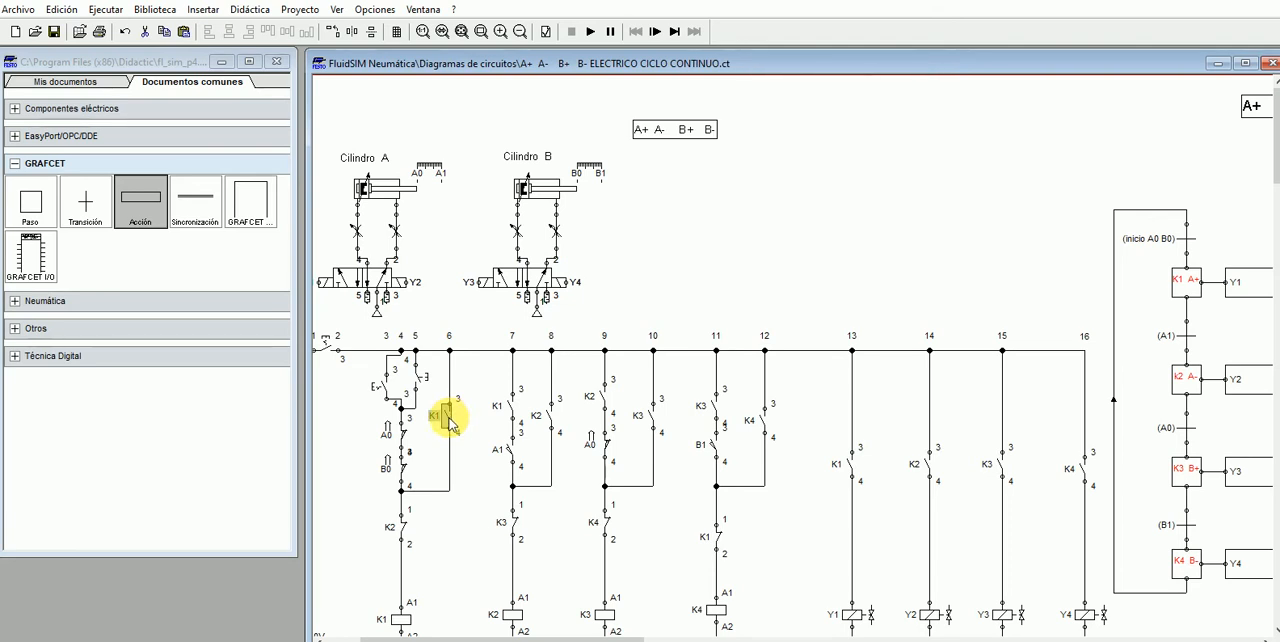
scroll(415, 570, down, 2)
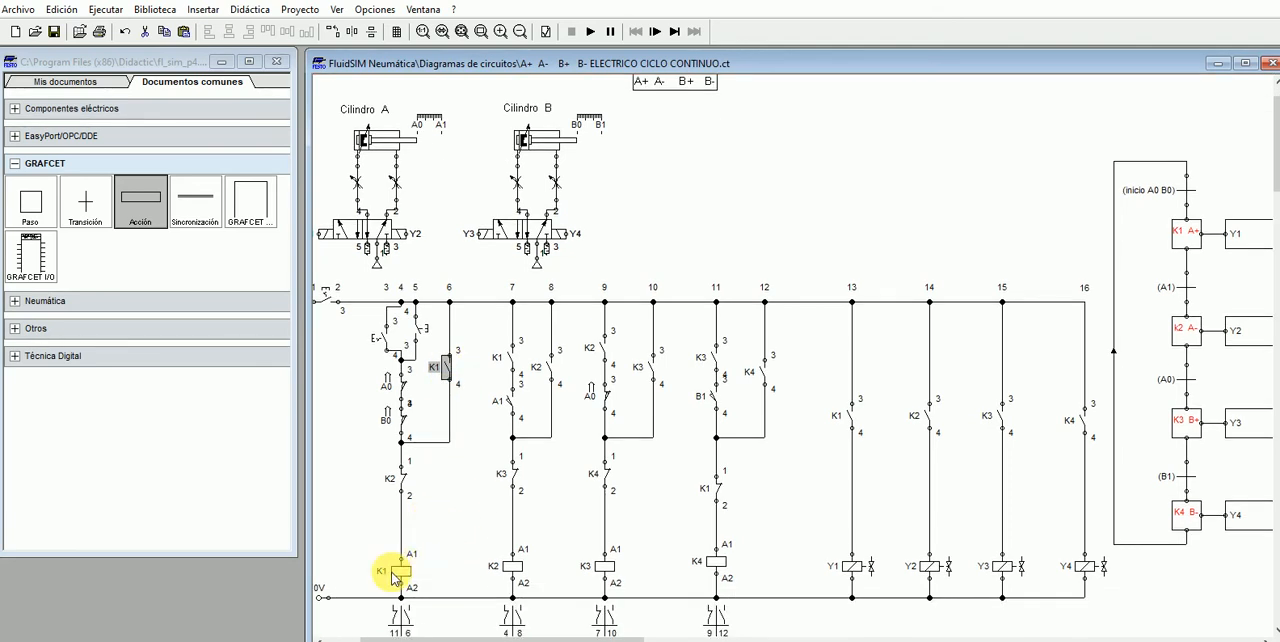
click(403, 576)
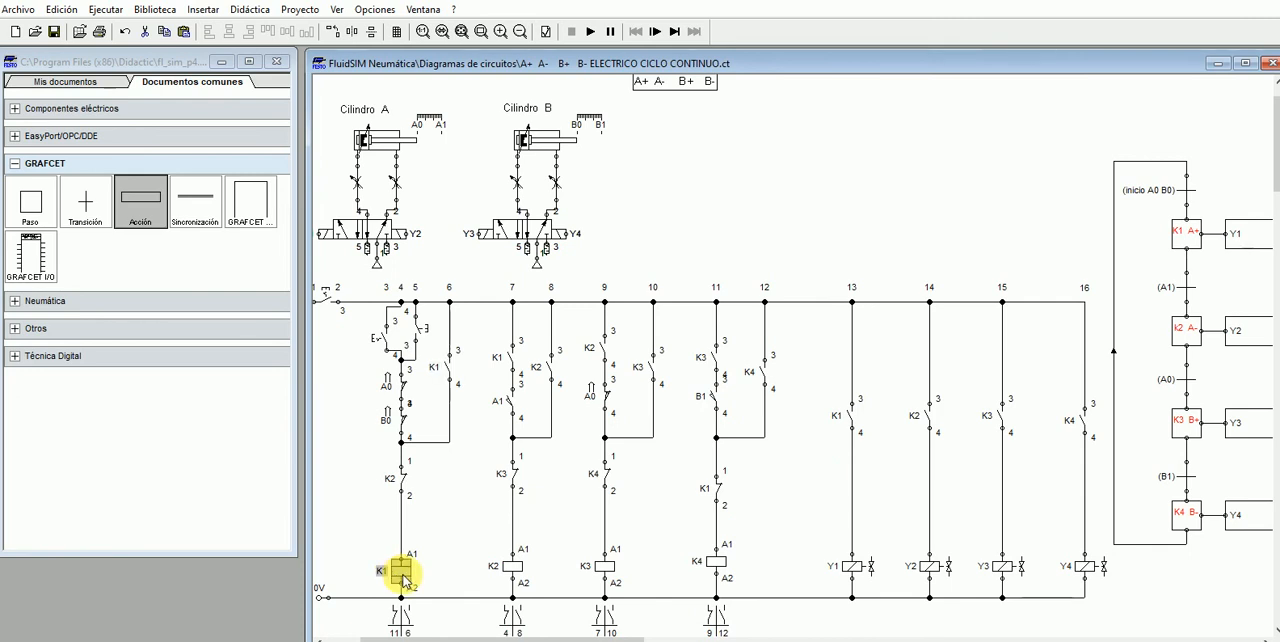
drag(413, 578, 413, 576)
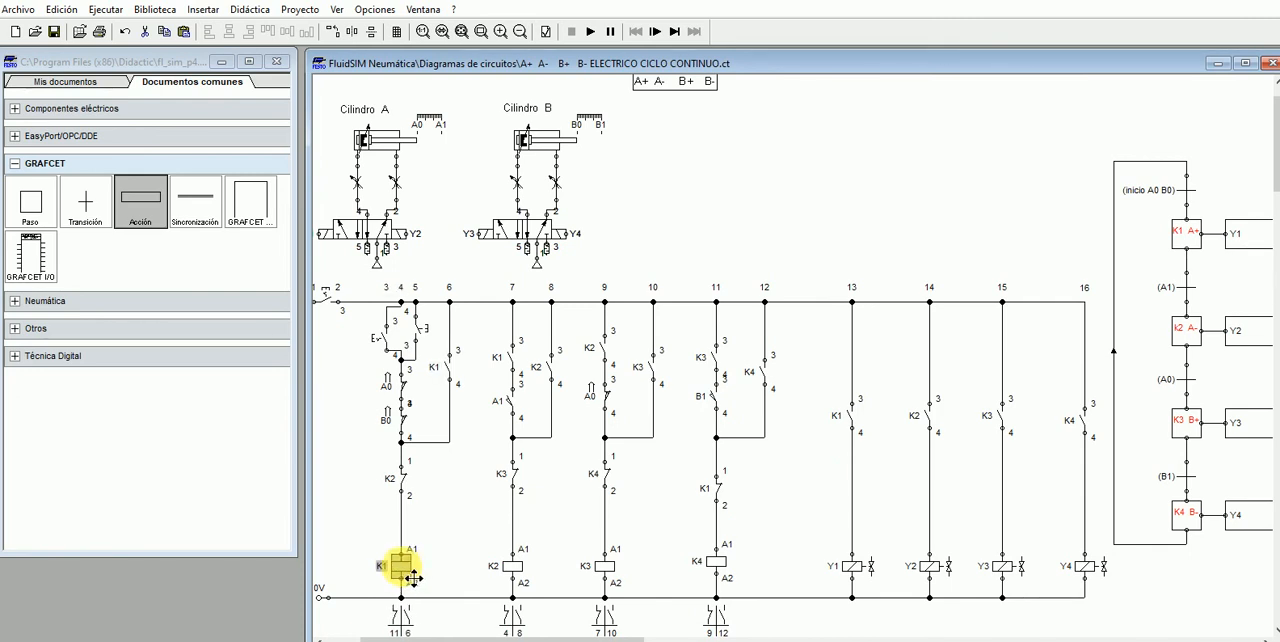
click(405, 486)
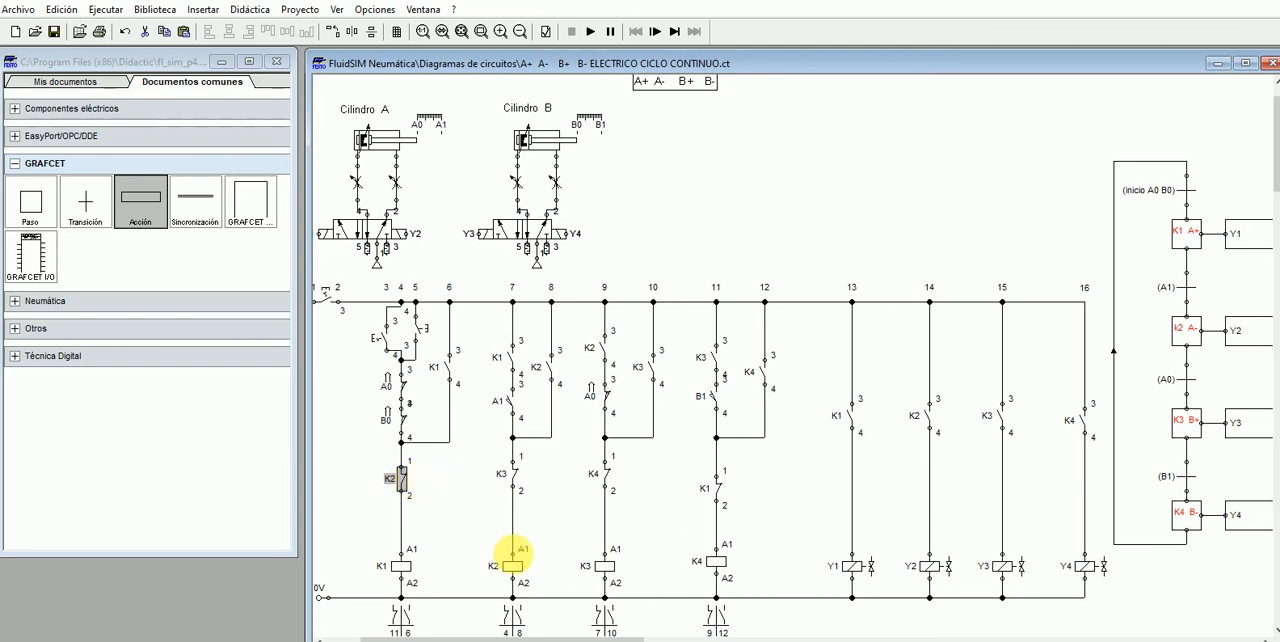
- Examine the K2 relay branch against GRAFCET step K1 A+ and transition A1: the K1 and A1 contacts, K2 holding contact and K2 coil
click(511, 569)
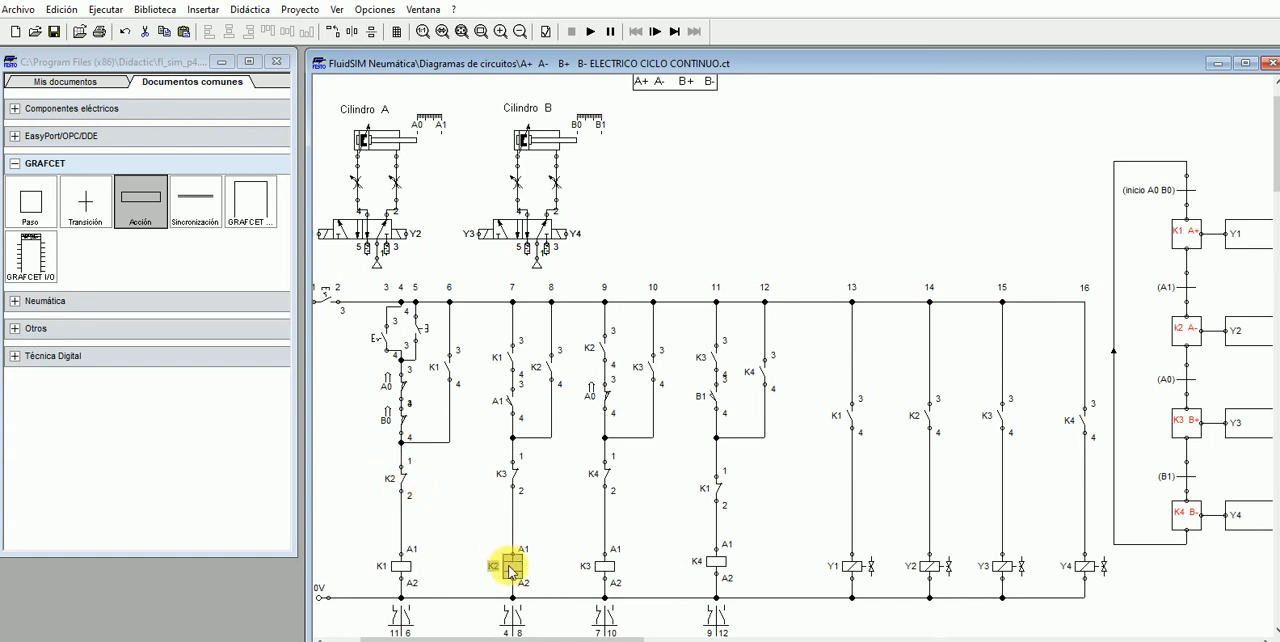
click(1190, 243)
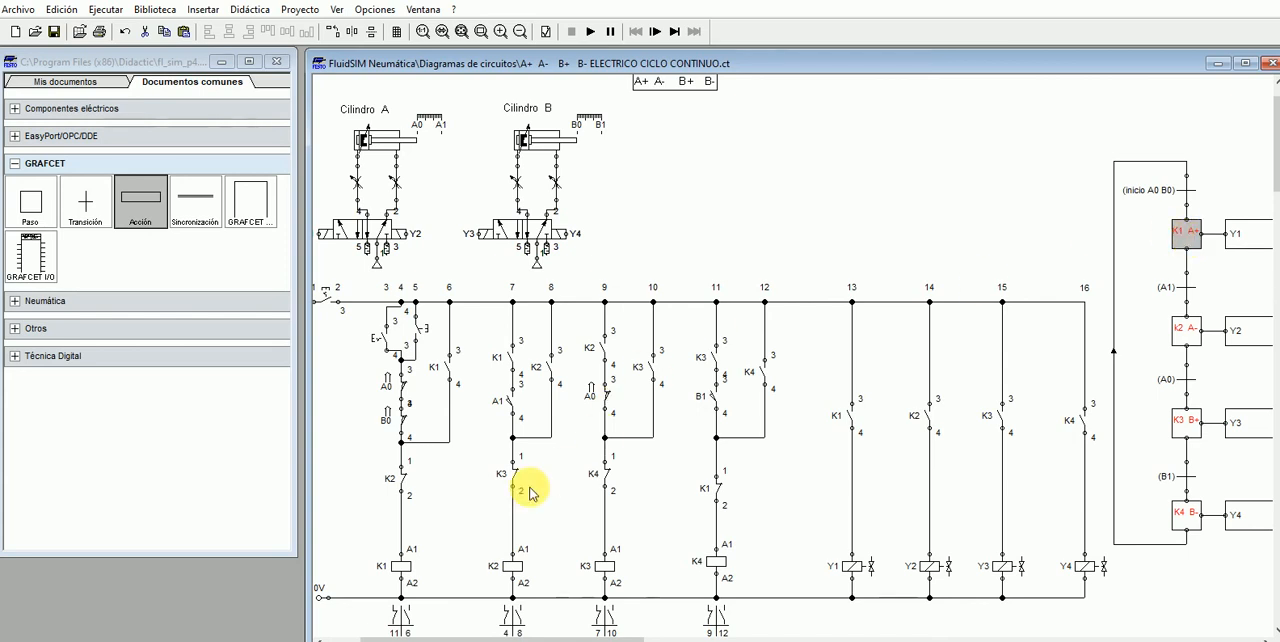
click(1228, 286)
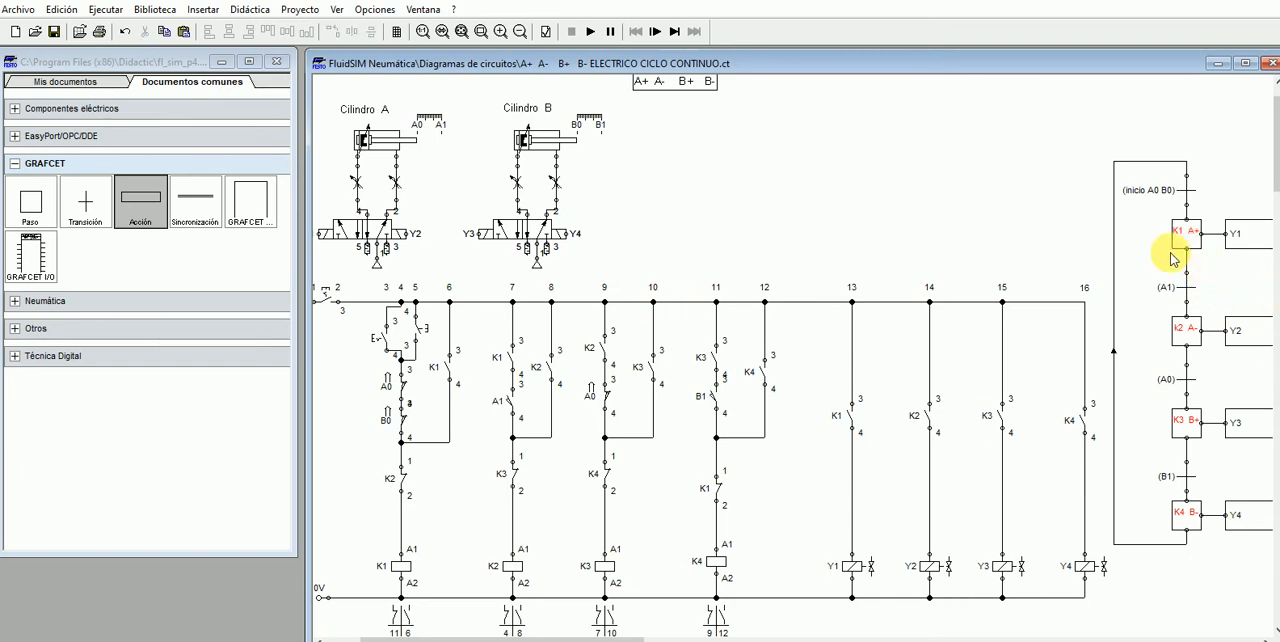
click(1181, 238)
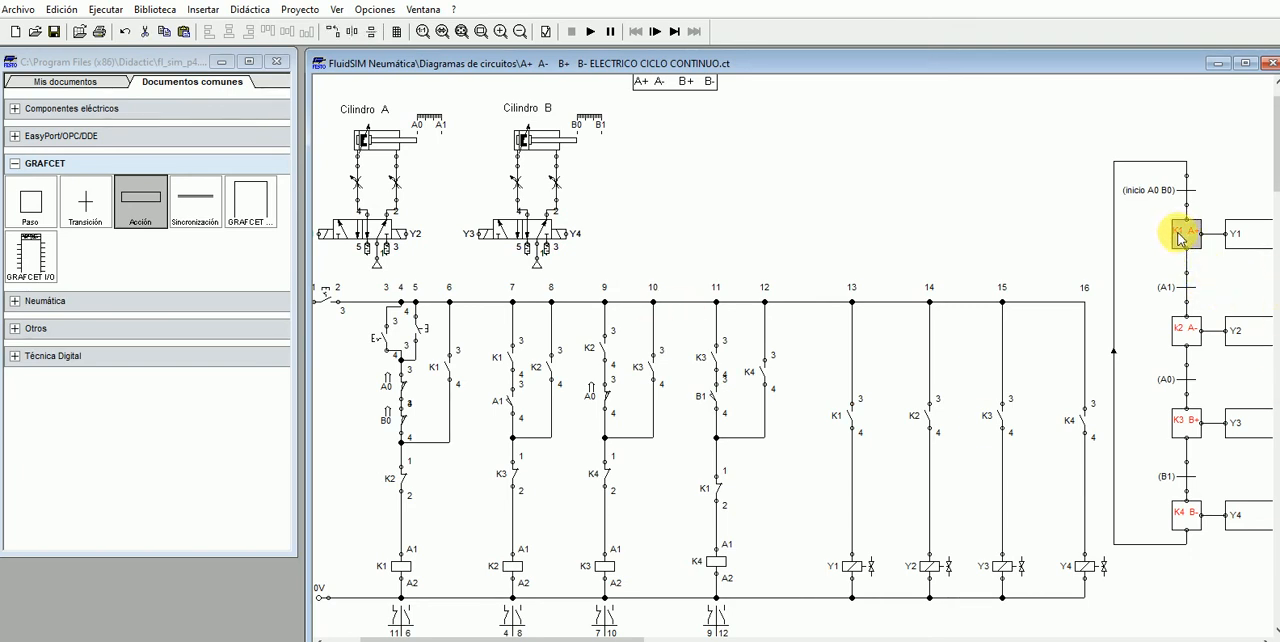
click(1188, 289)
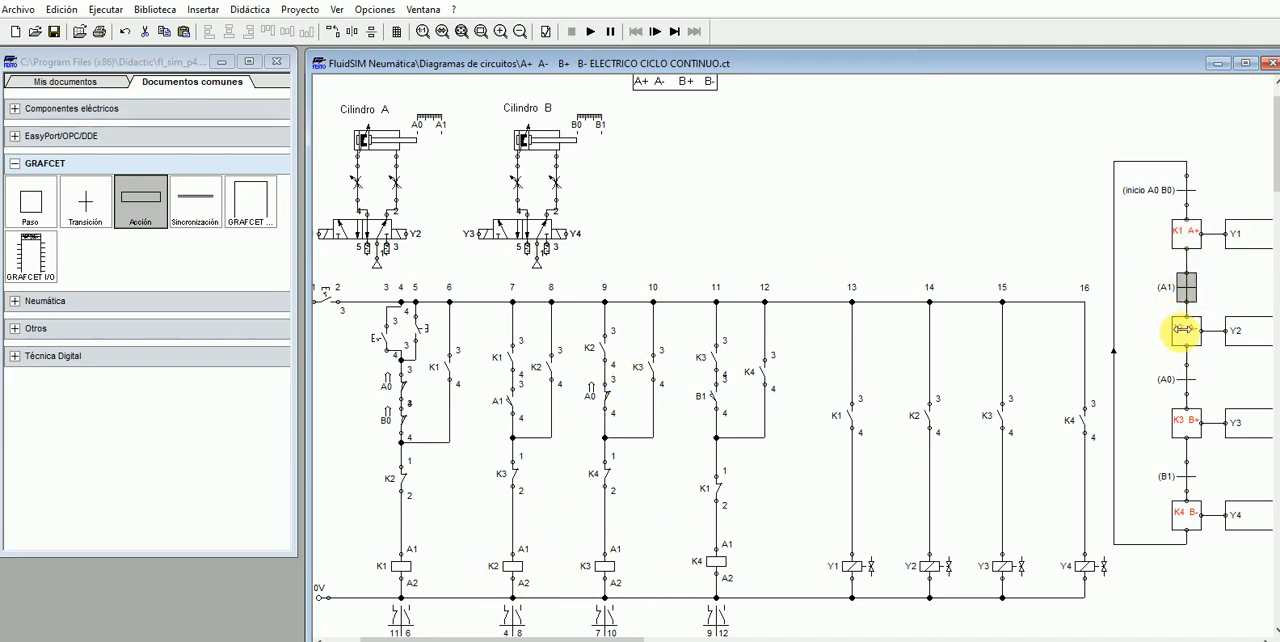
click(511, 357)
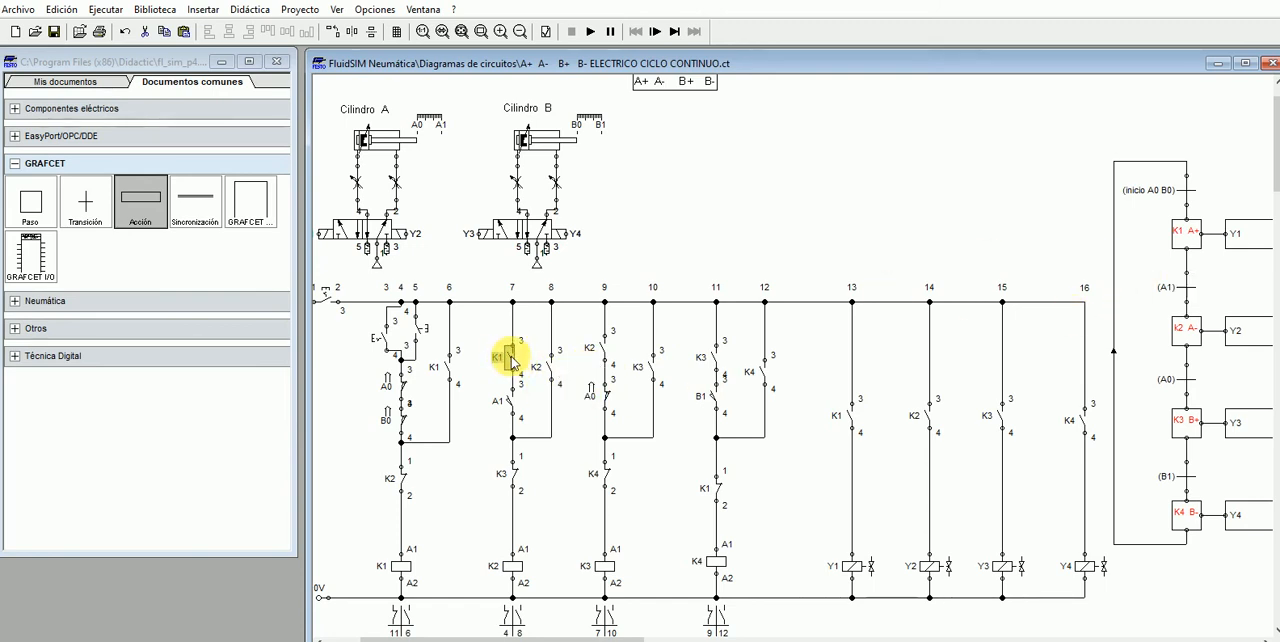
click(1184, 238)
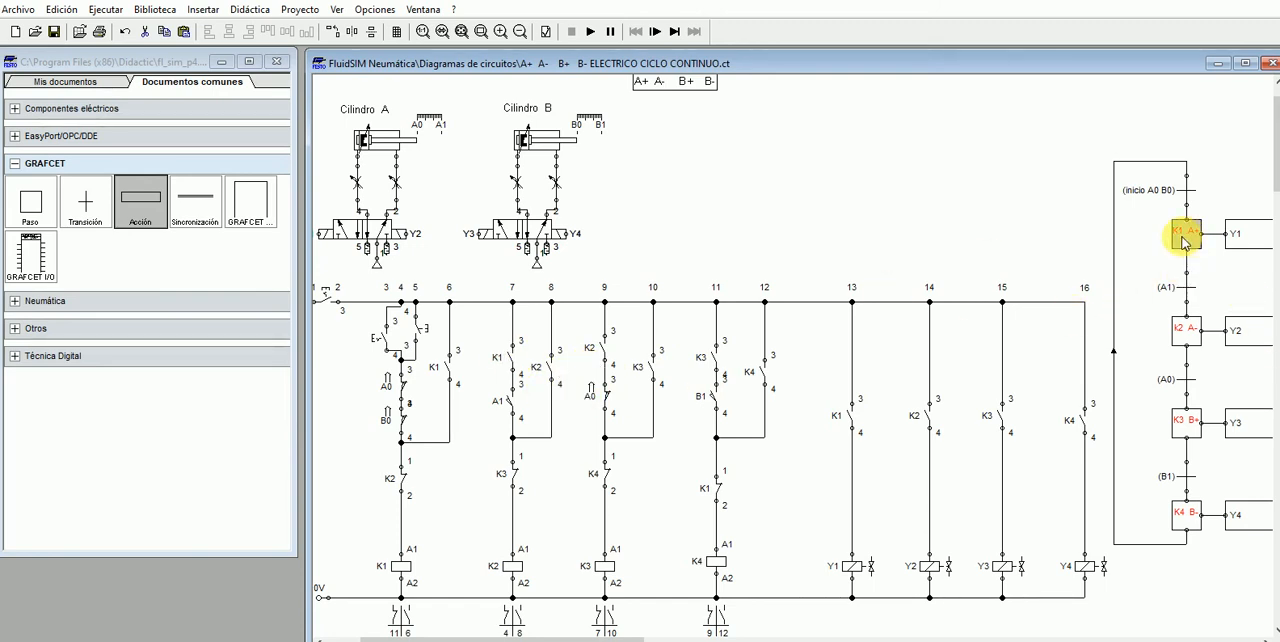
click(1186, 287)
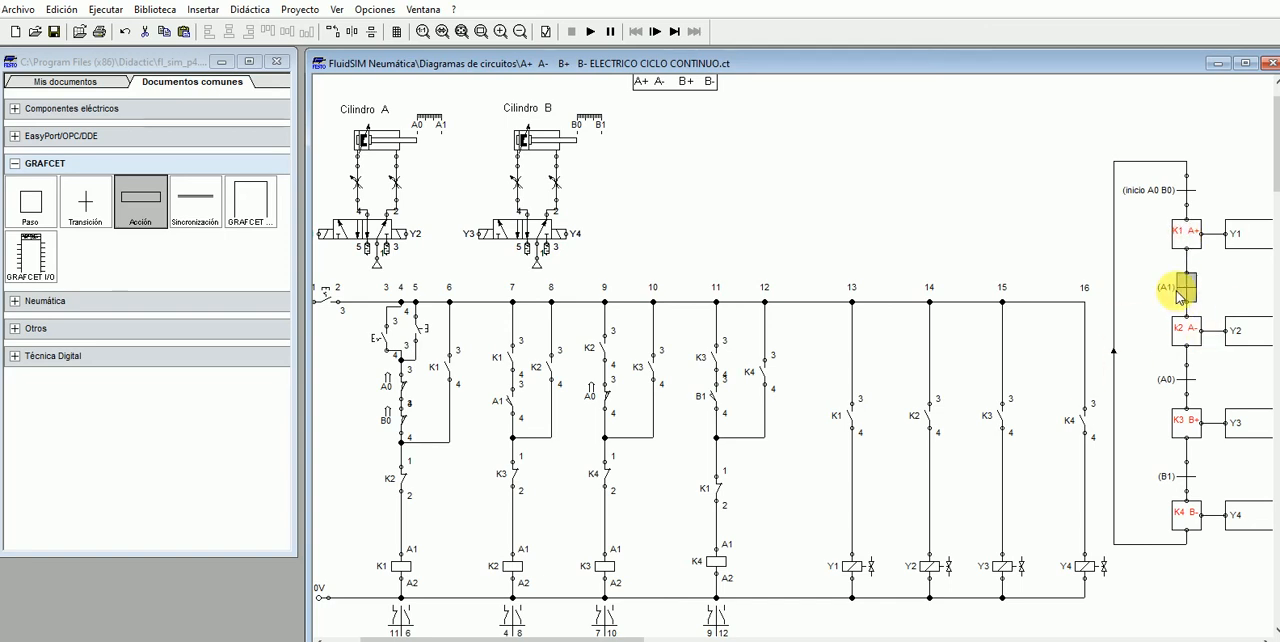
click(512, 403)
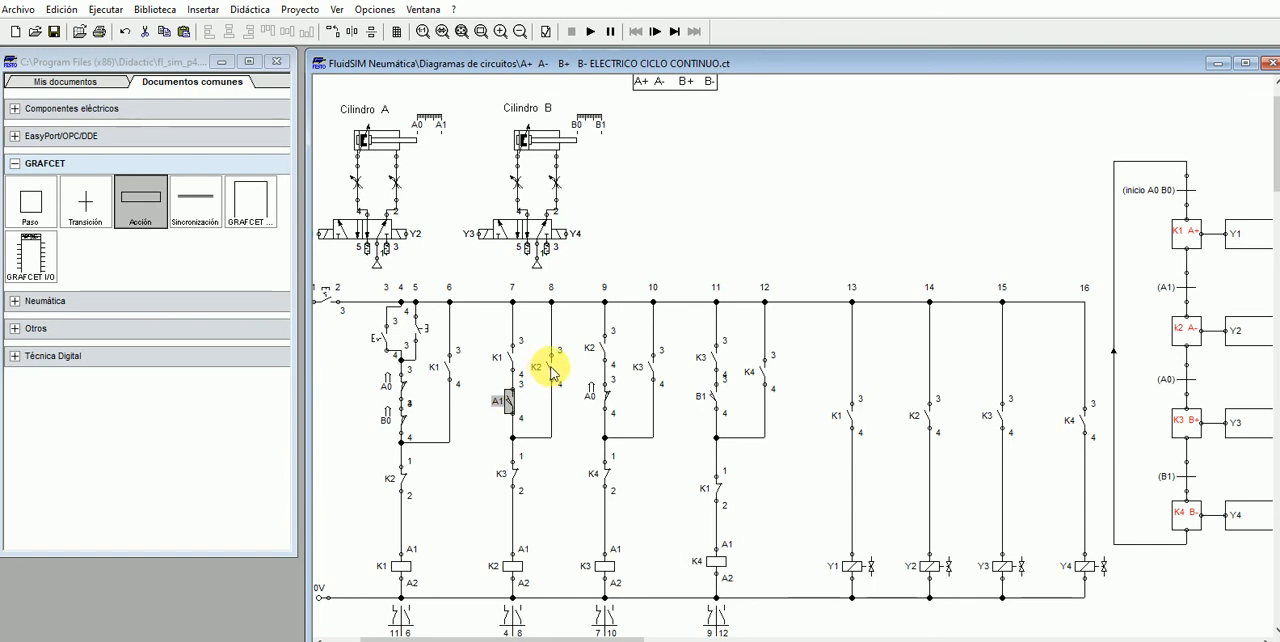
click(550, 372)
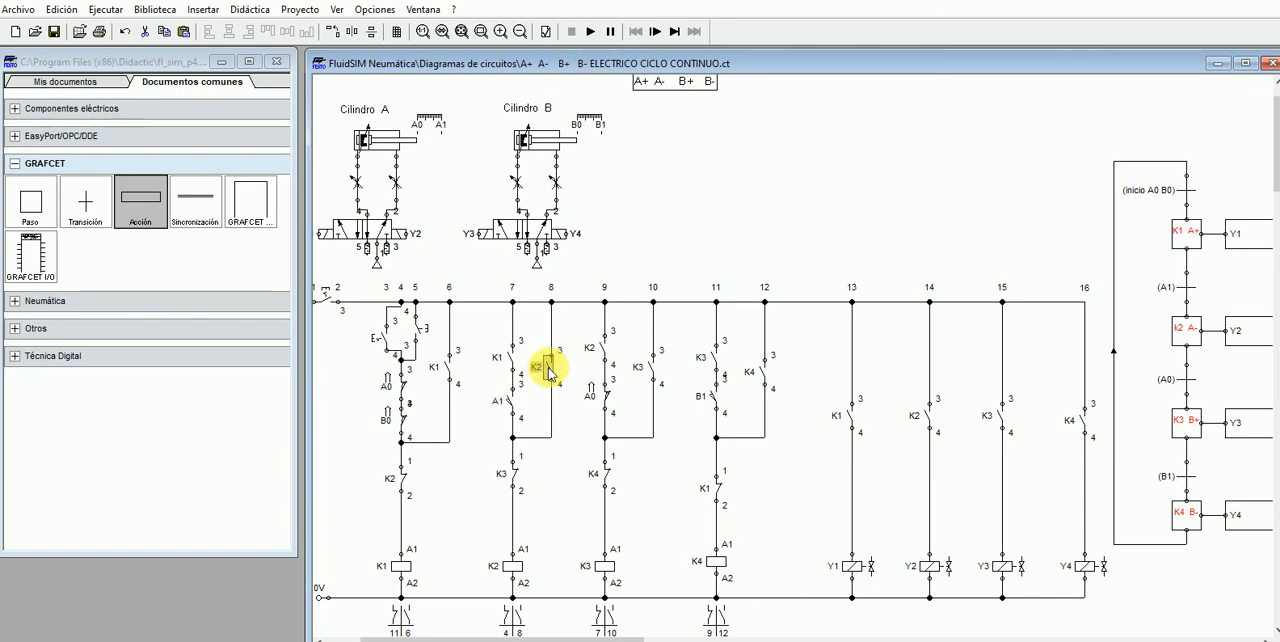
click(515, 567)
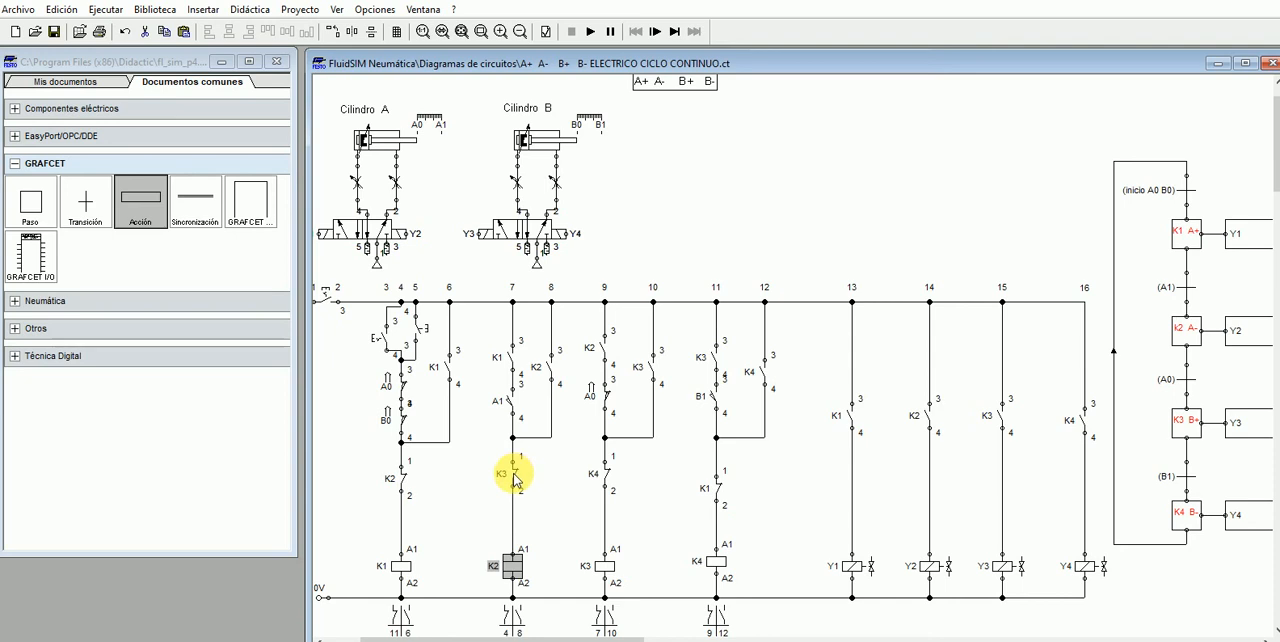
- Examine the K3 relay branch against GRAFCET step K2 A- and transition A0: its K2, A0, K3 holding and K4 contacts and the K3 coil
click(604, 570)
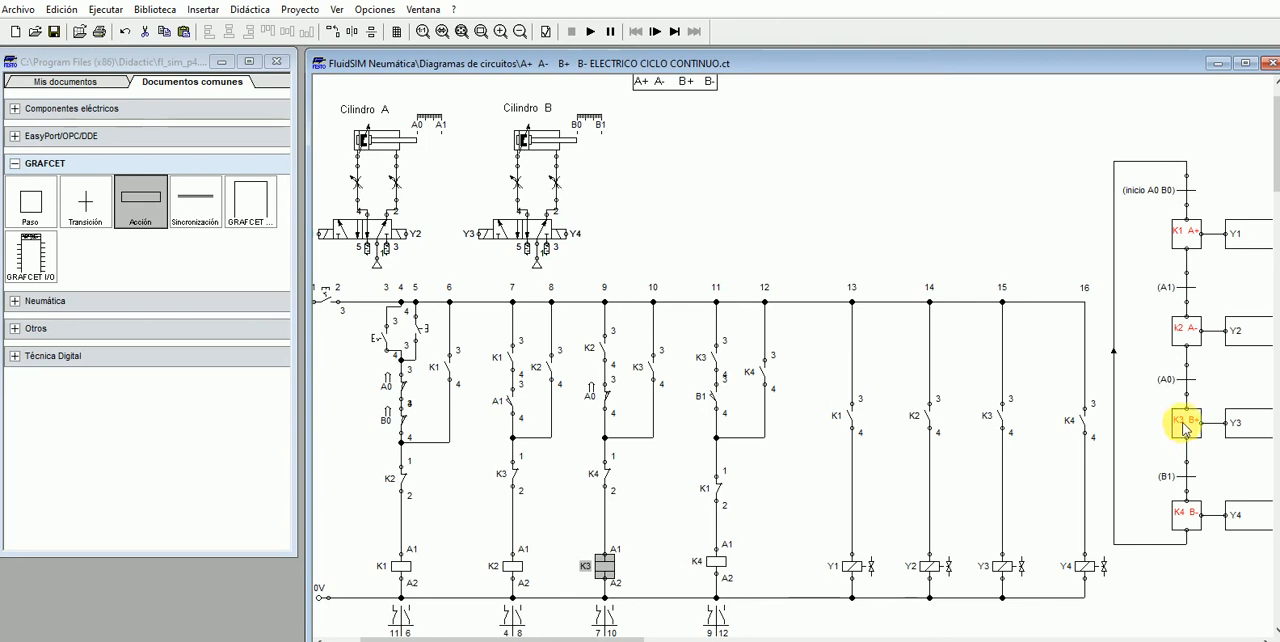
click(1181, 337)
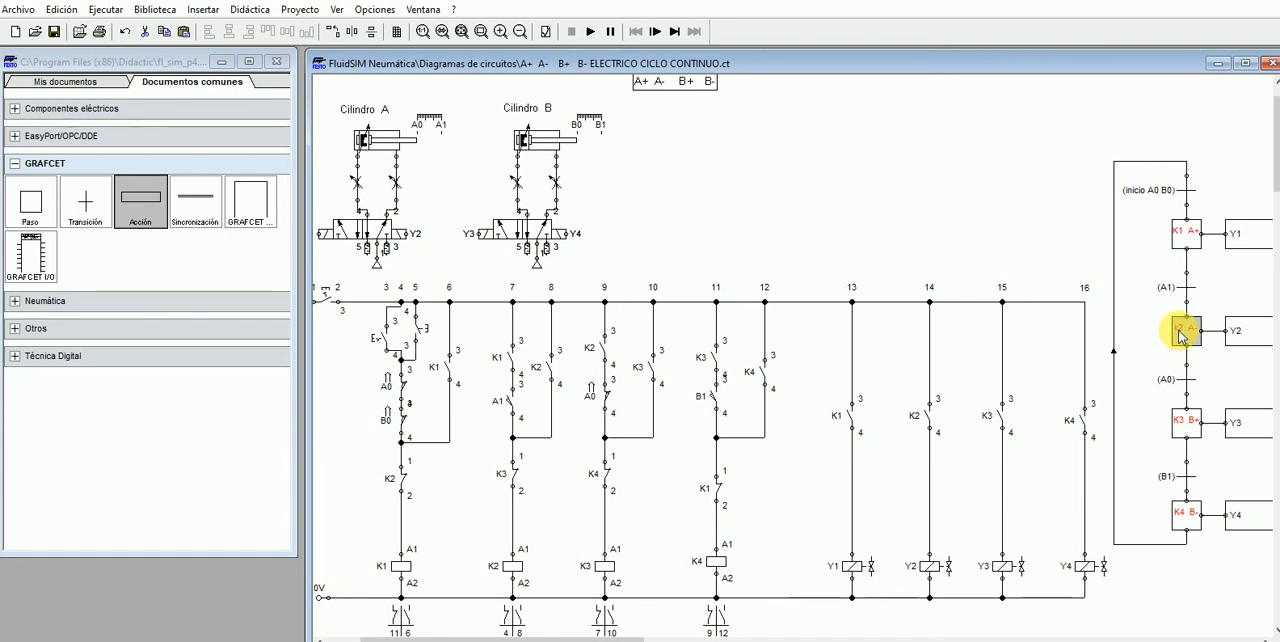
click(1182, 383)
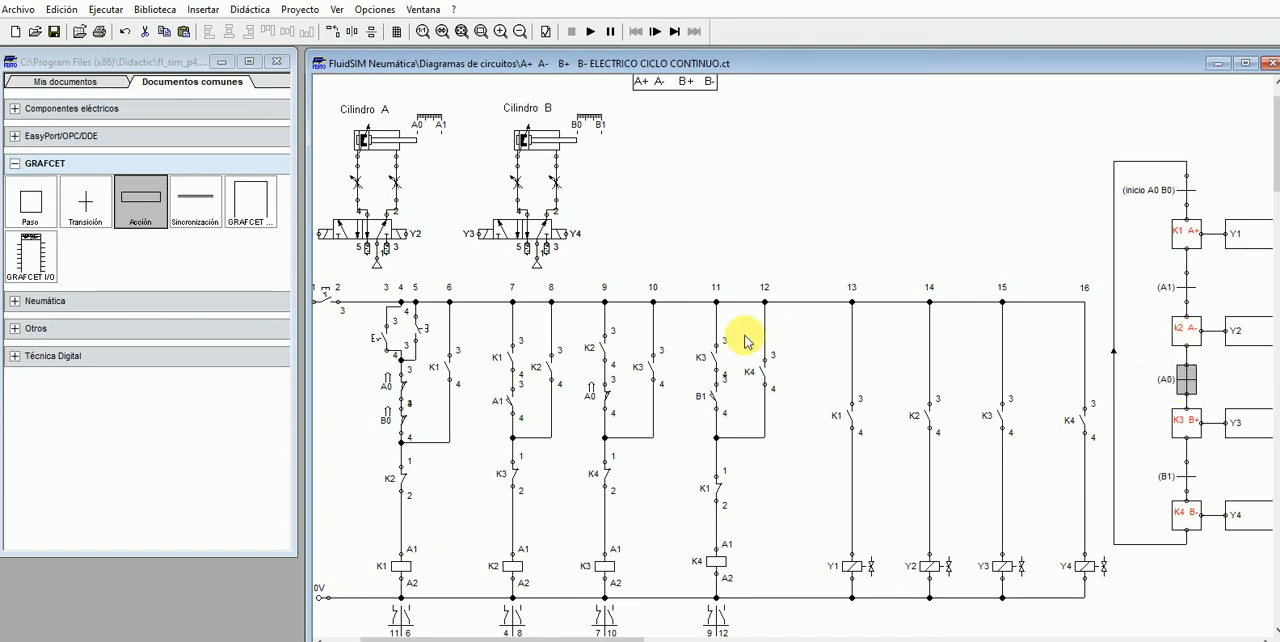
click(1190, 422)
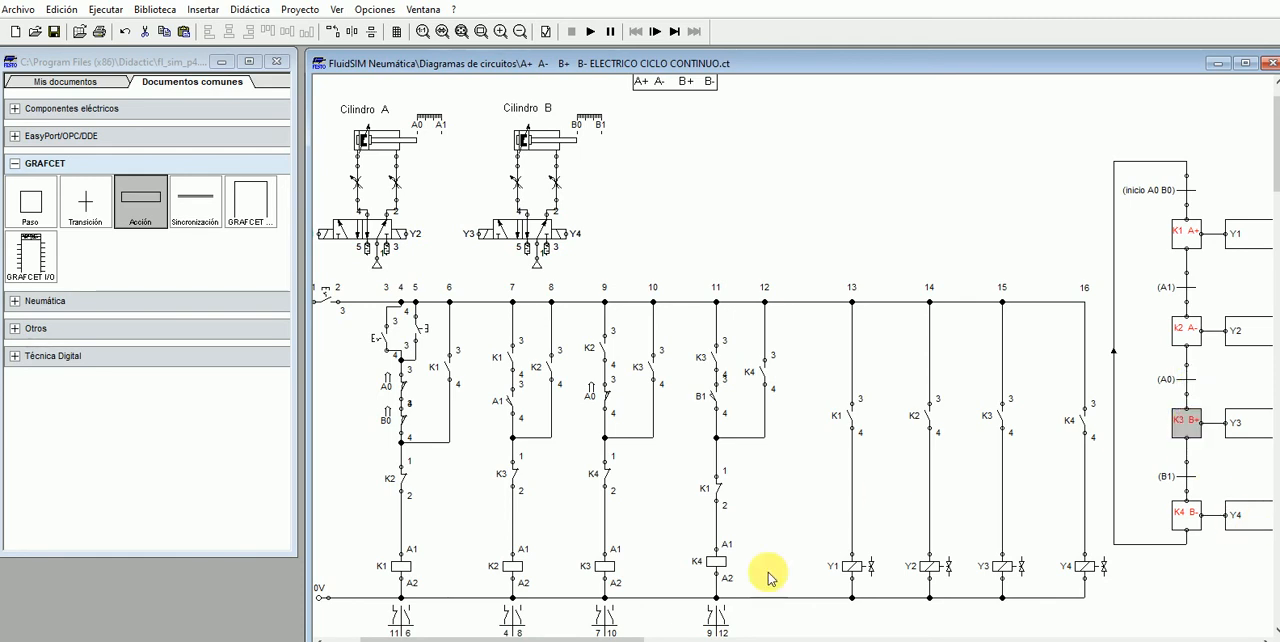
click(602, 574)
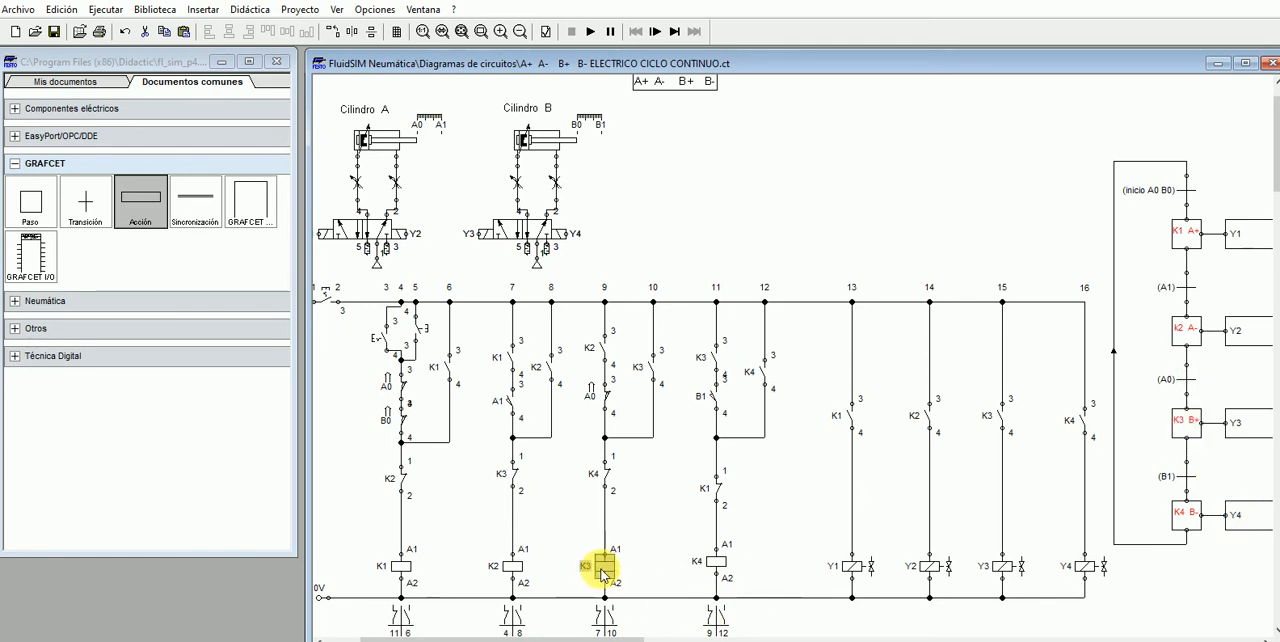
click(605, 355)
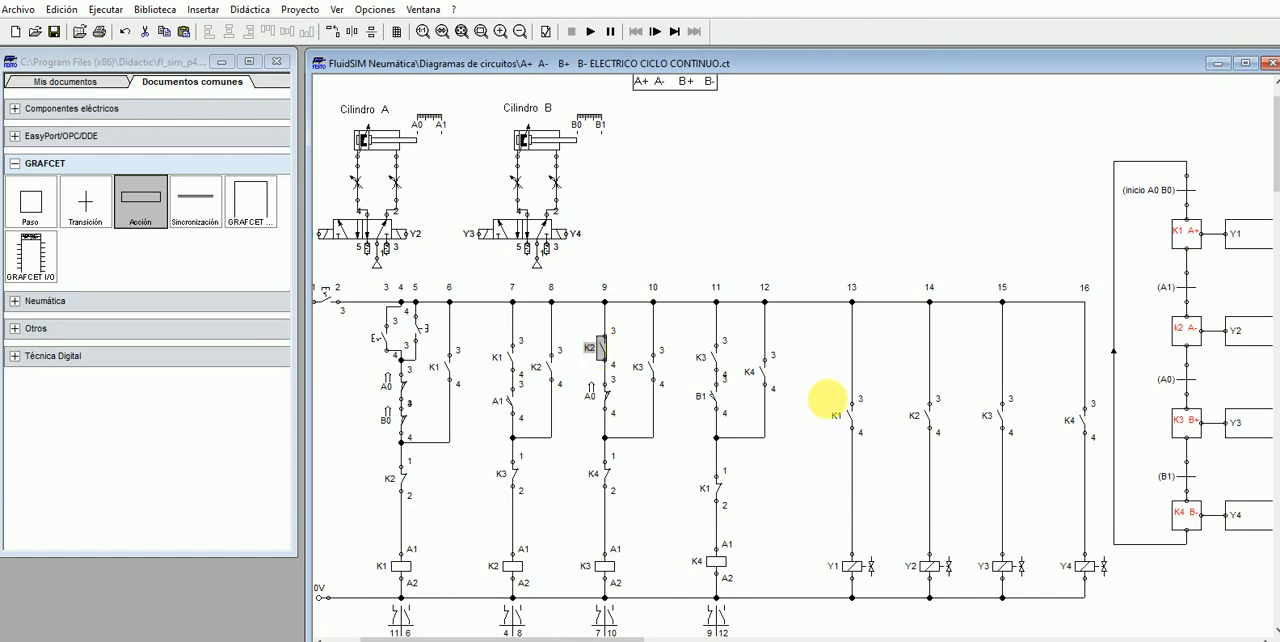
click(1186, 378)
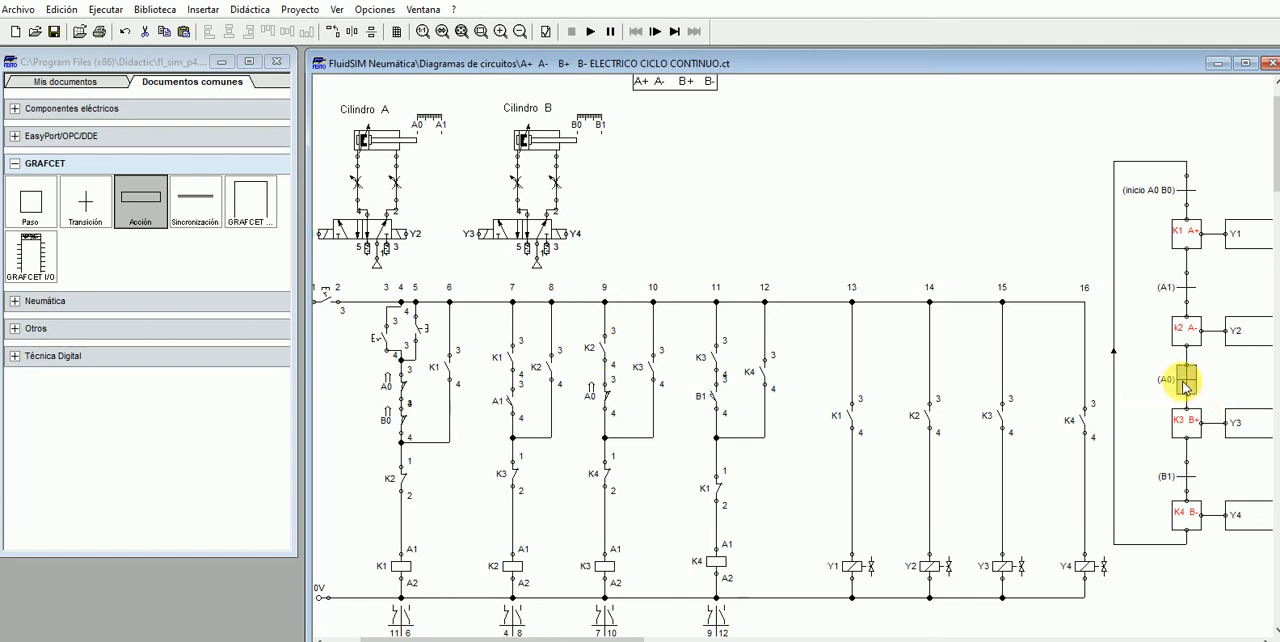
click(604, 394)
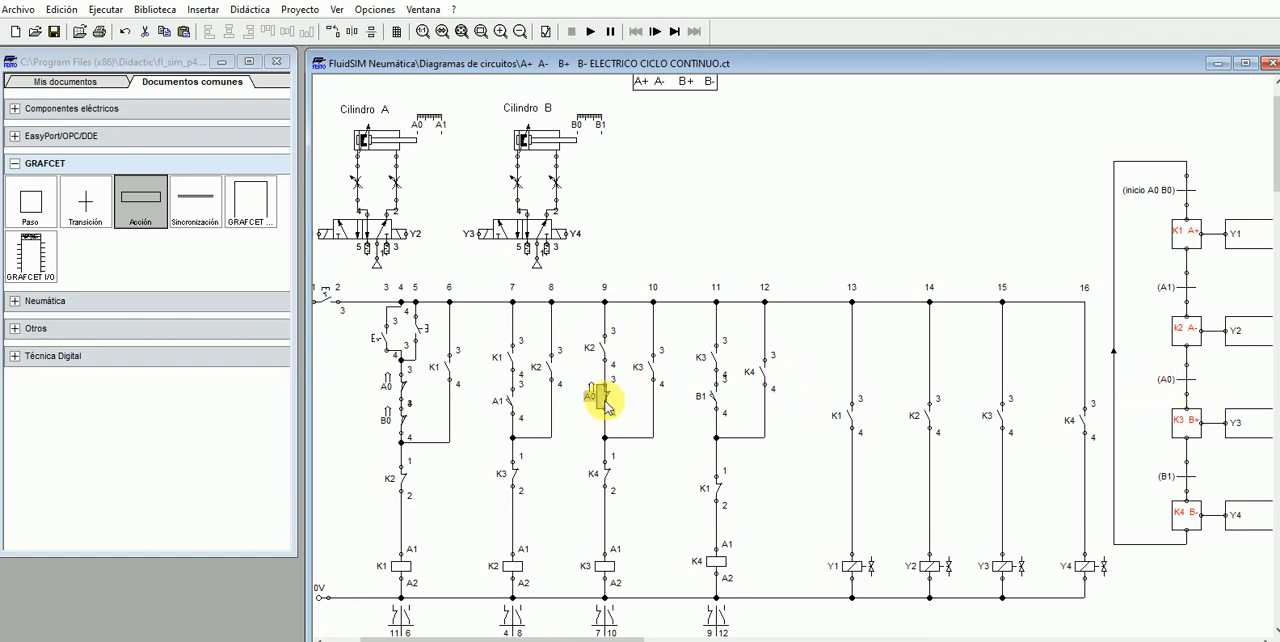
click(651, 368)
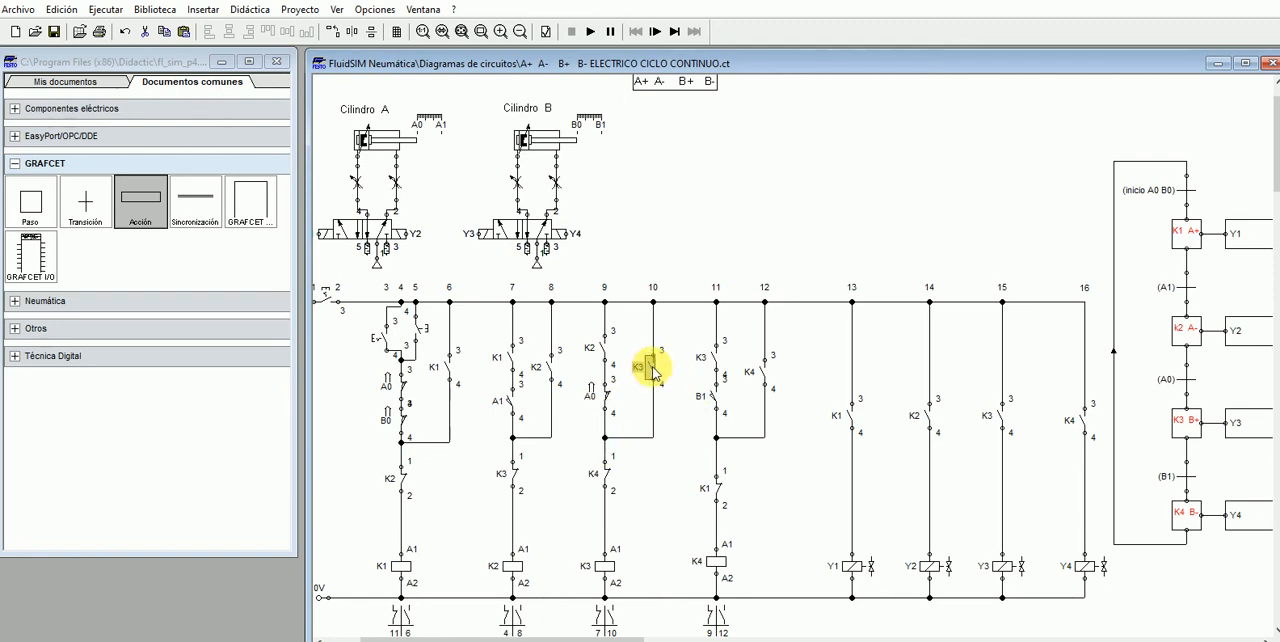
click(604, 567)
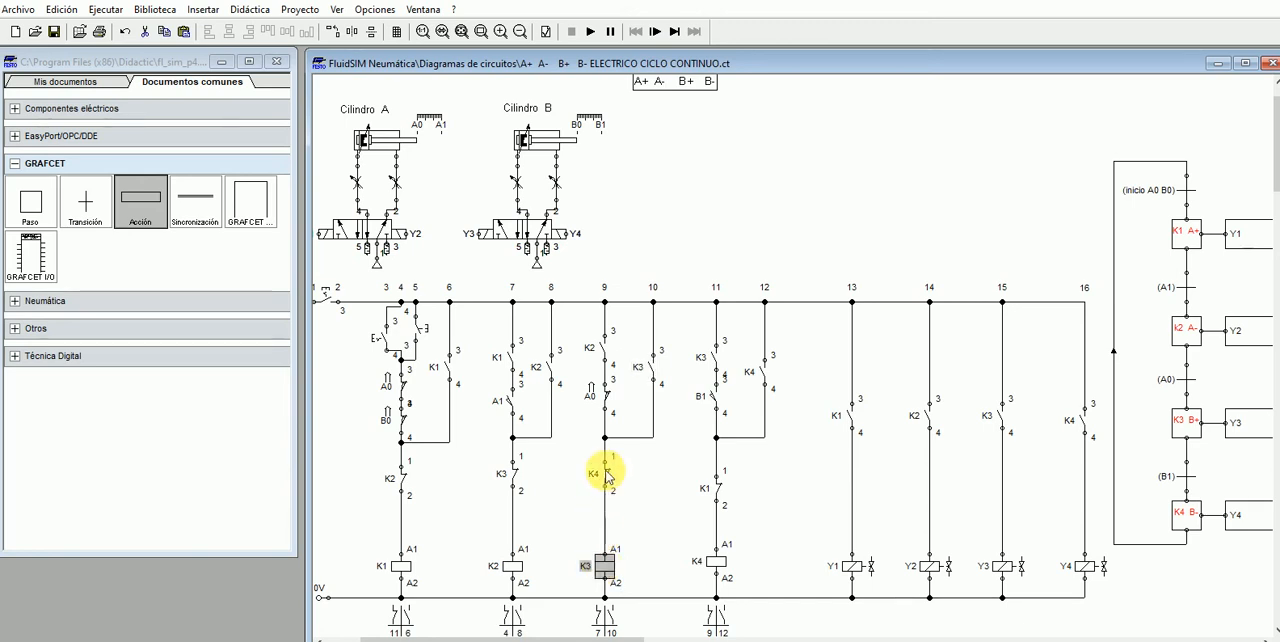
click(606, 474)
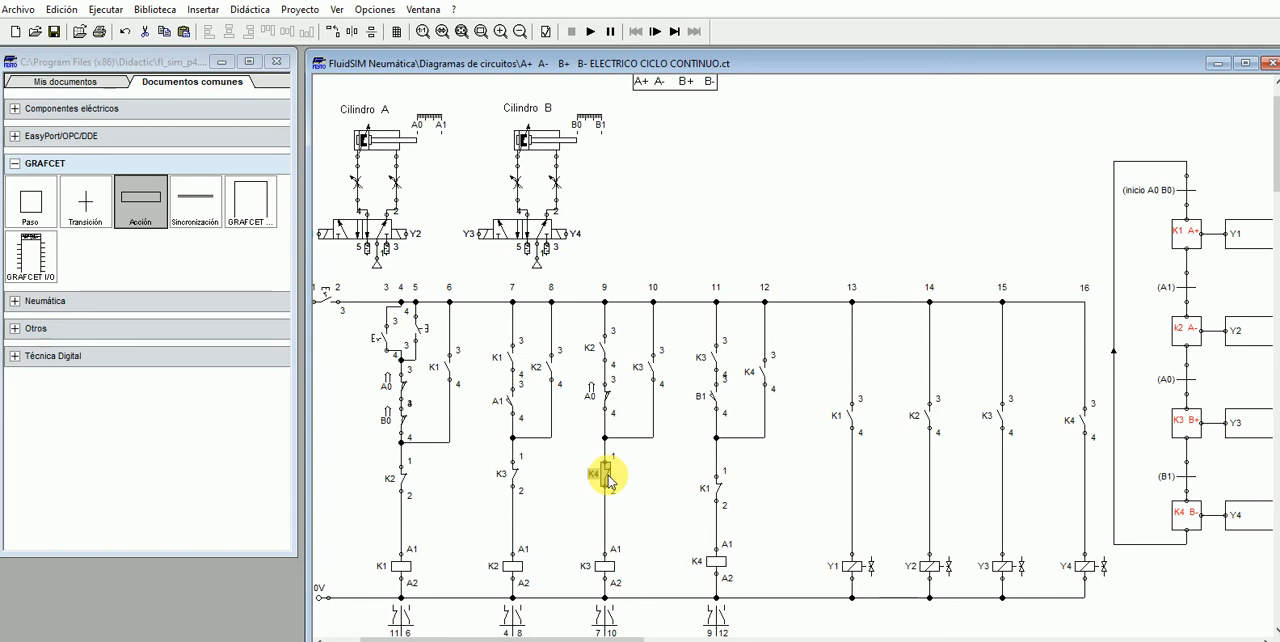
- Examine the K4 relay branch against GRAFCET step K3 B+ and transition B1: its K3, B1, K4 holding and K1 contacts and the K4 coil
click(722, 564)
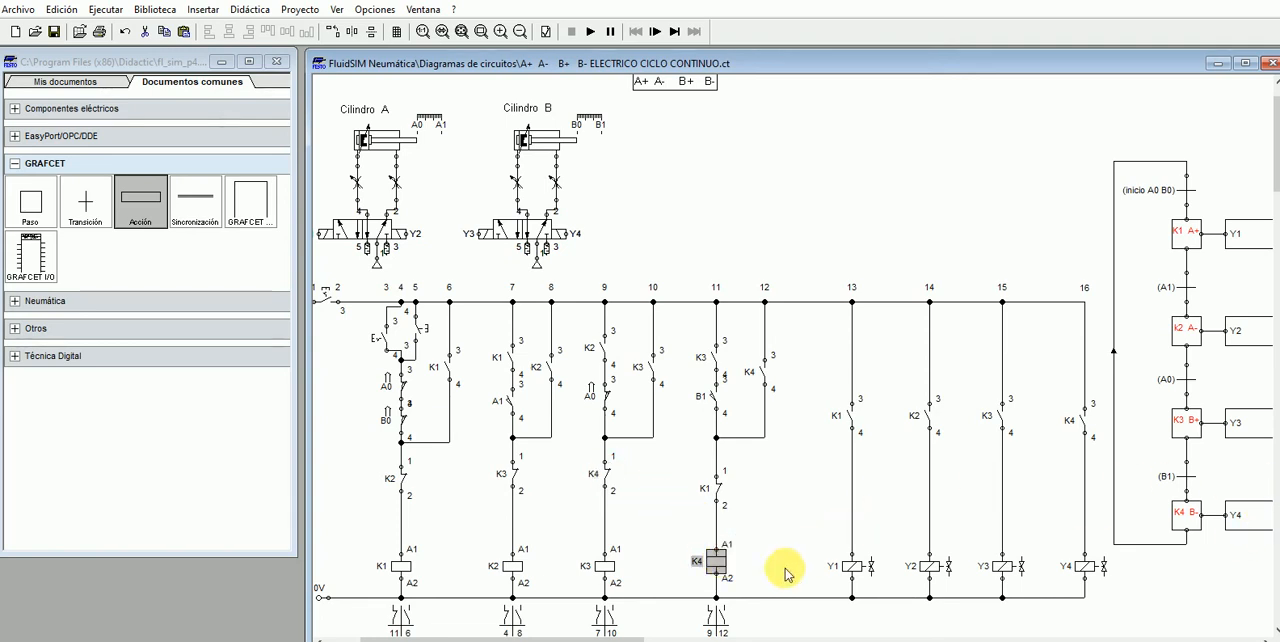
click(1185, 520)
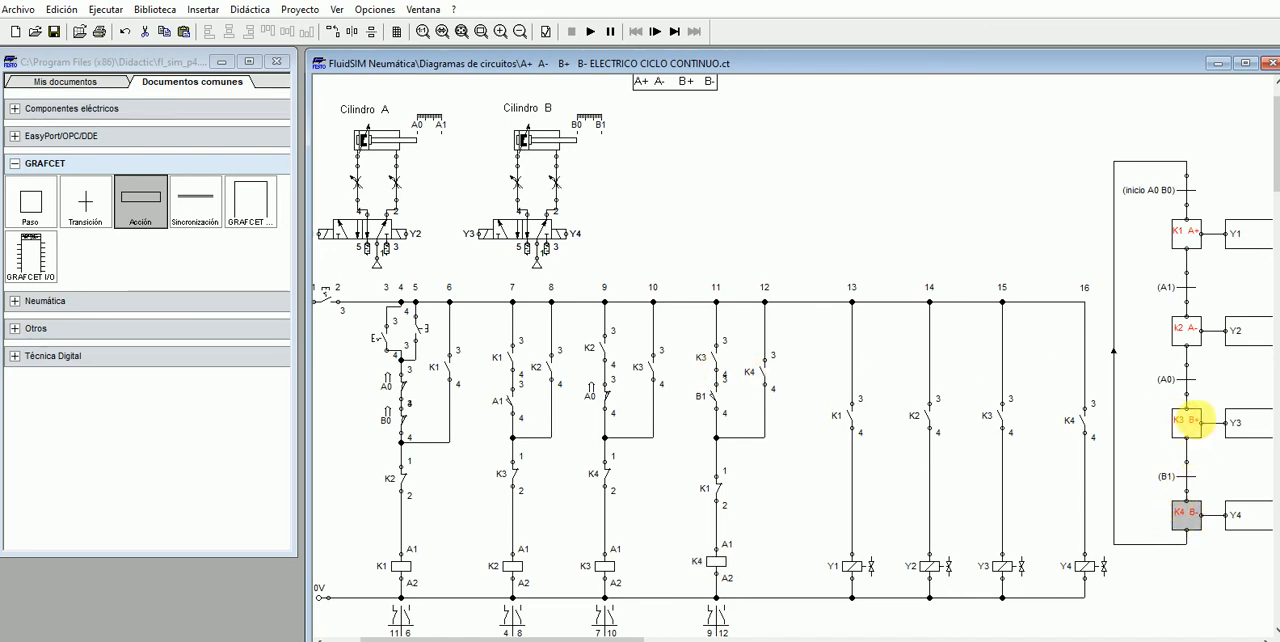
click(1184, 426)
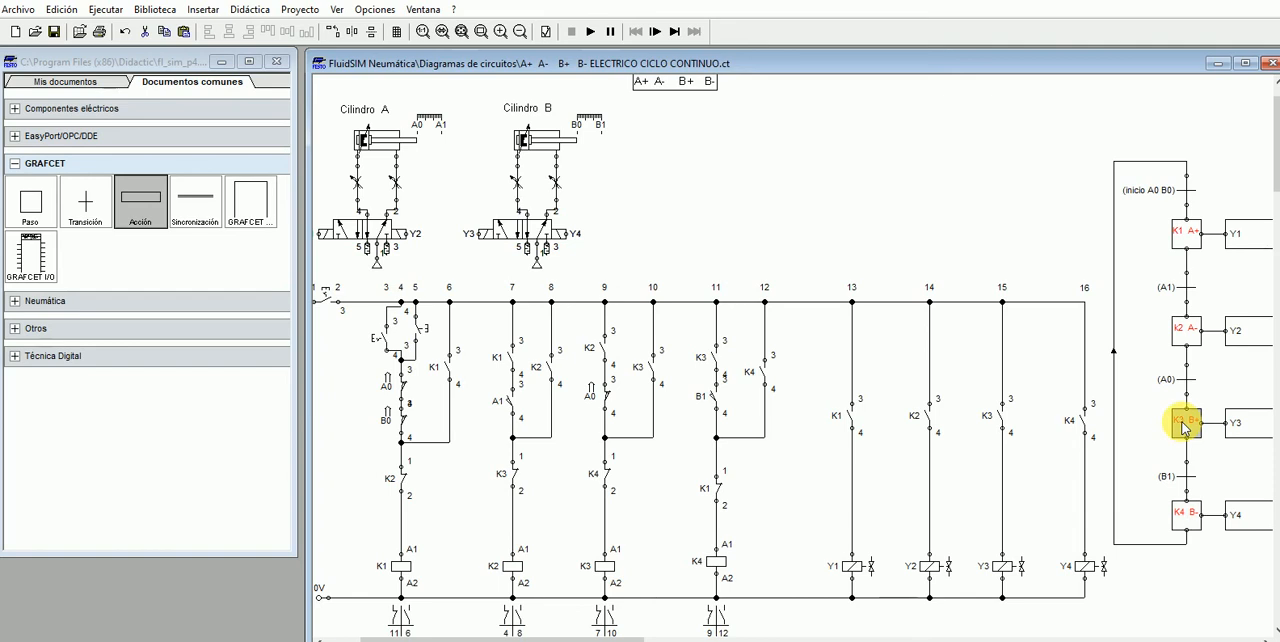
click(709, 357)
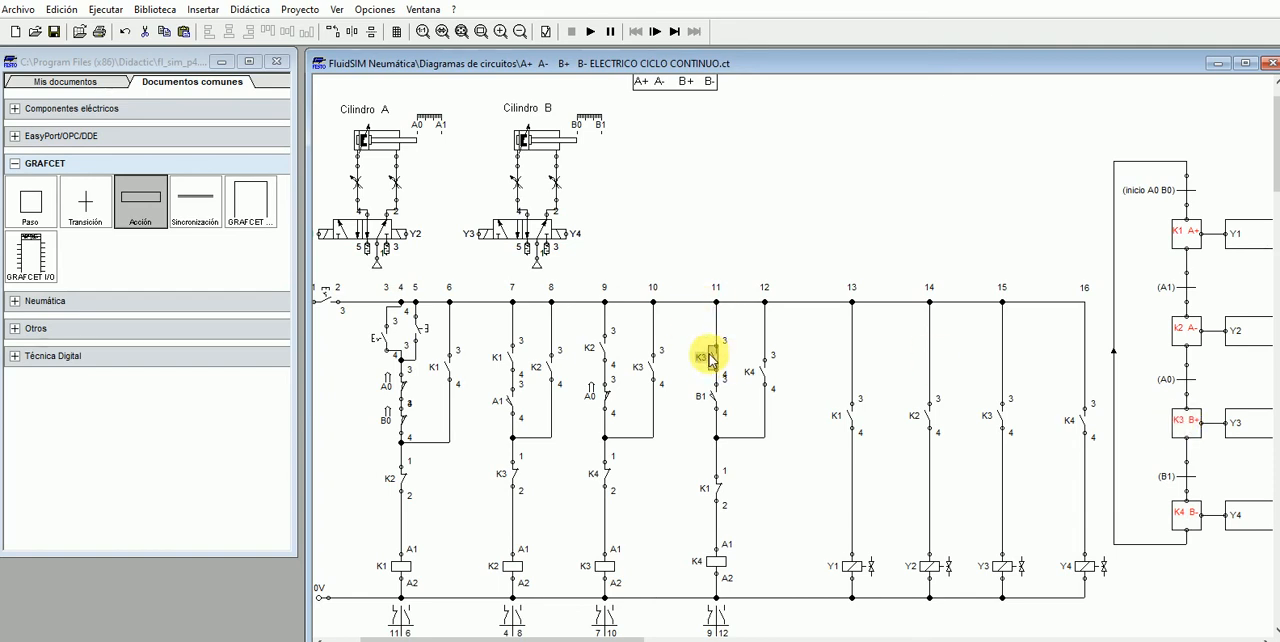
click(1186, 479)
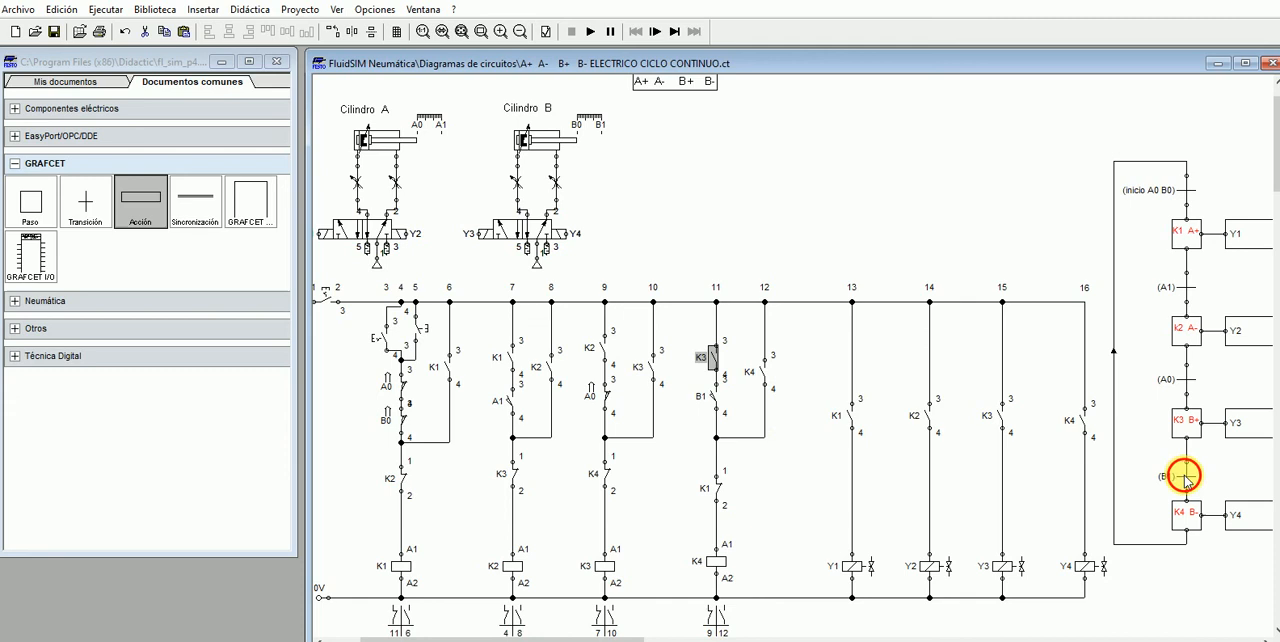
click(716, 399)
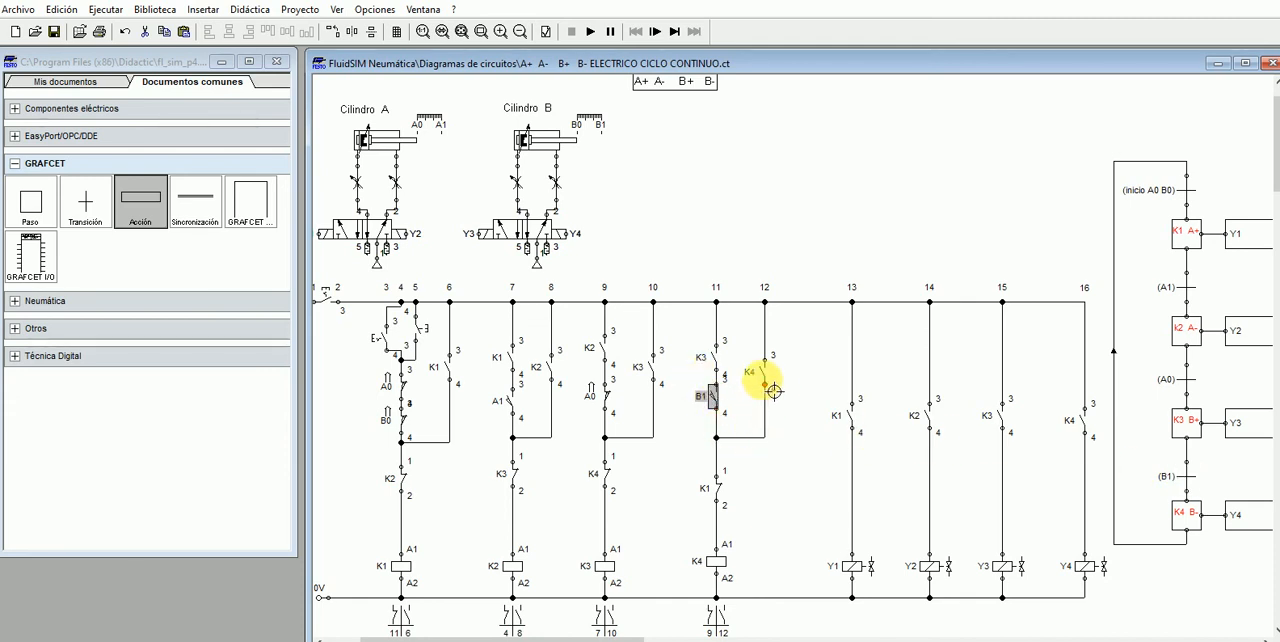
click(763, 378)
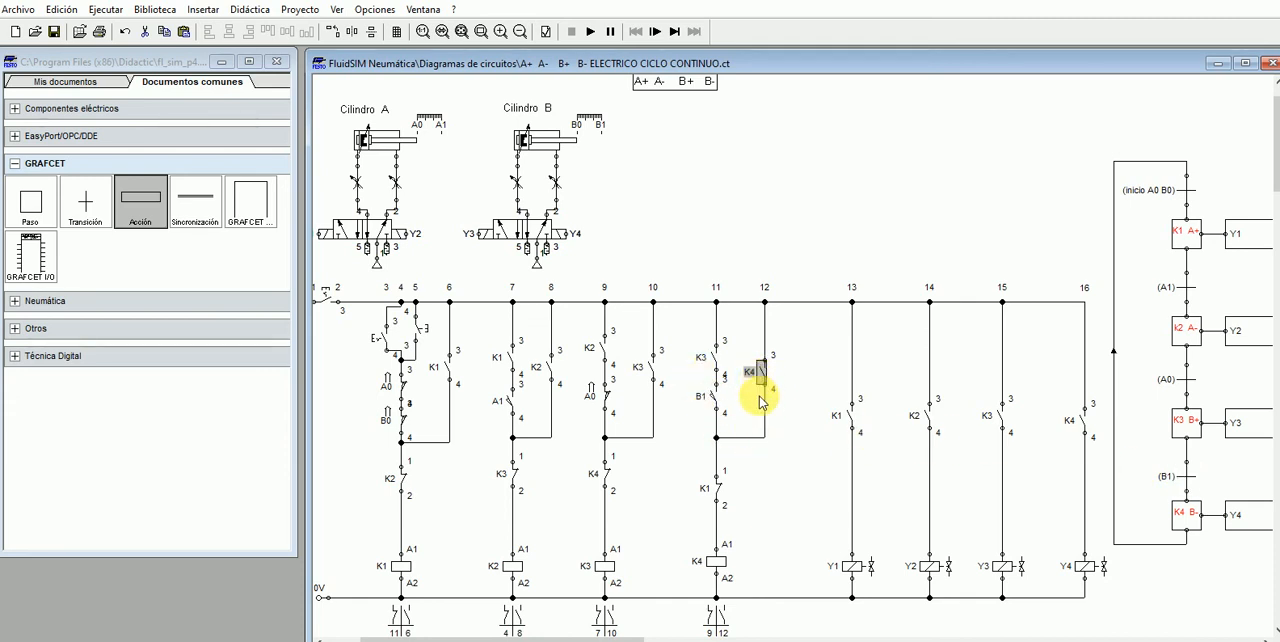
click(717, 563)
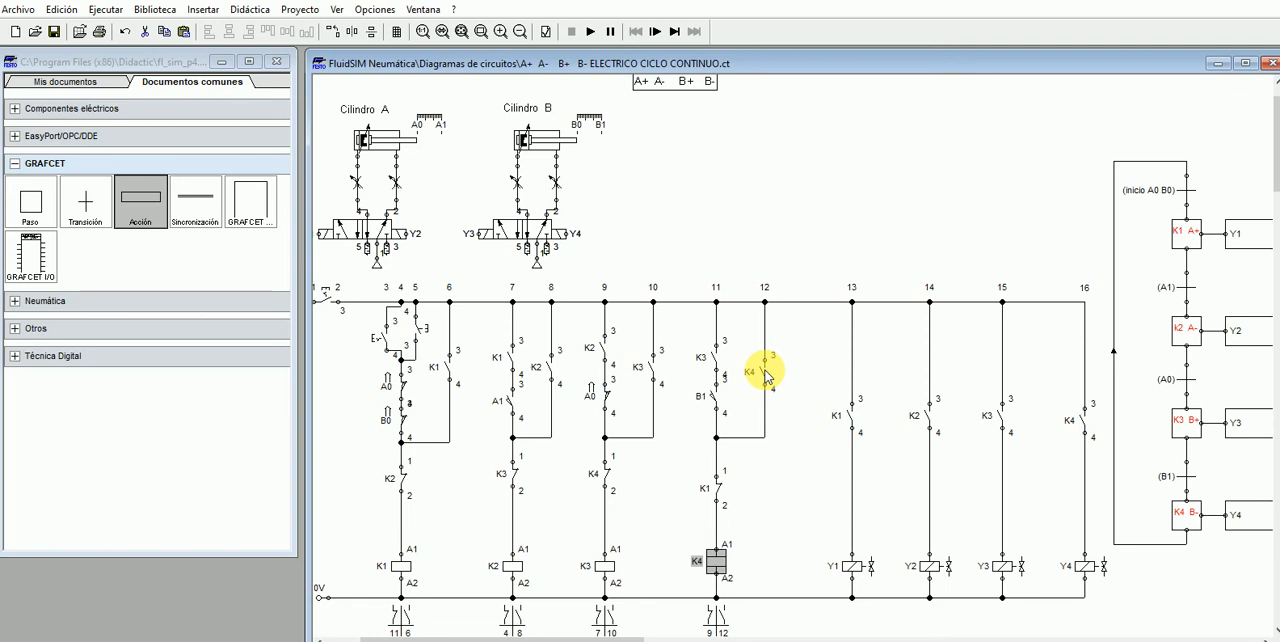
click(765, 372)
click(717, 563)
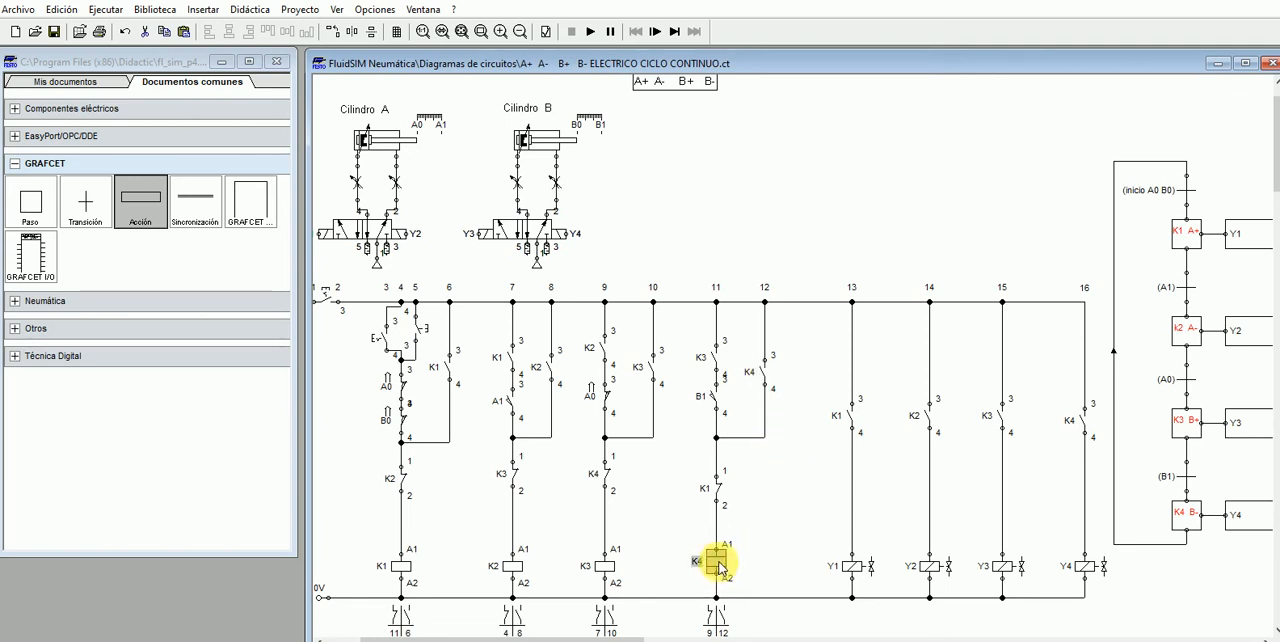
click(719, 490)
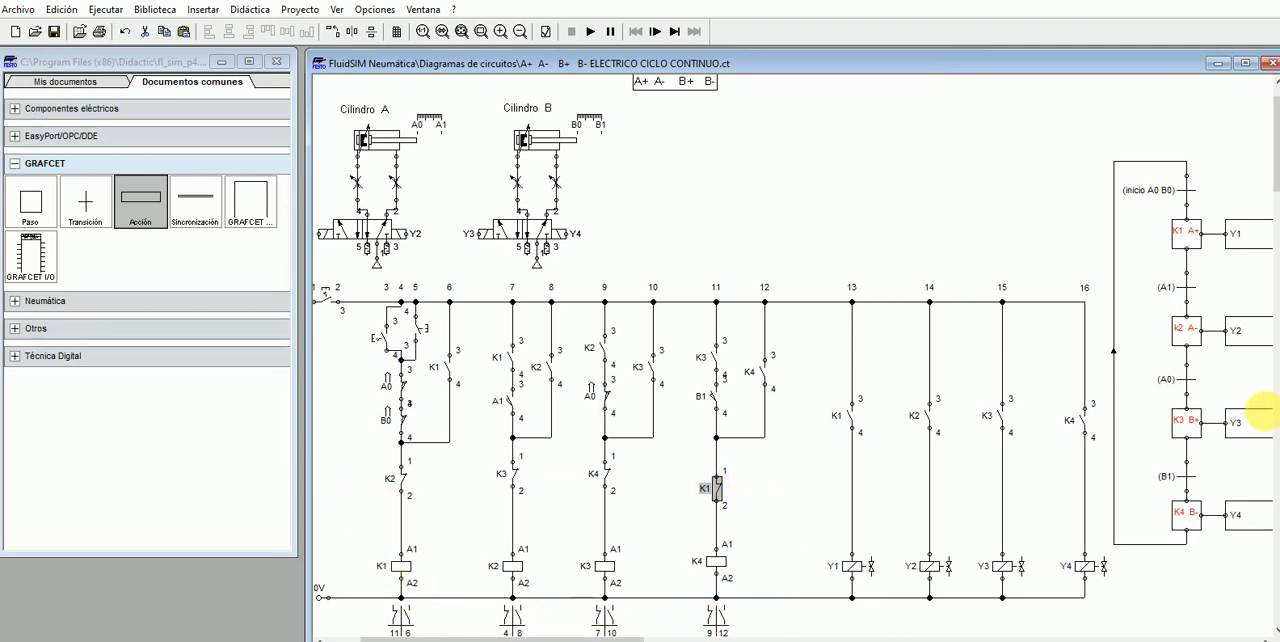
click(1182, 240)
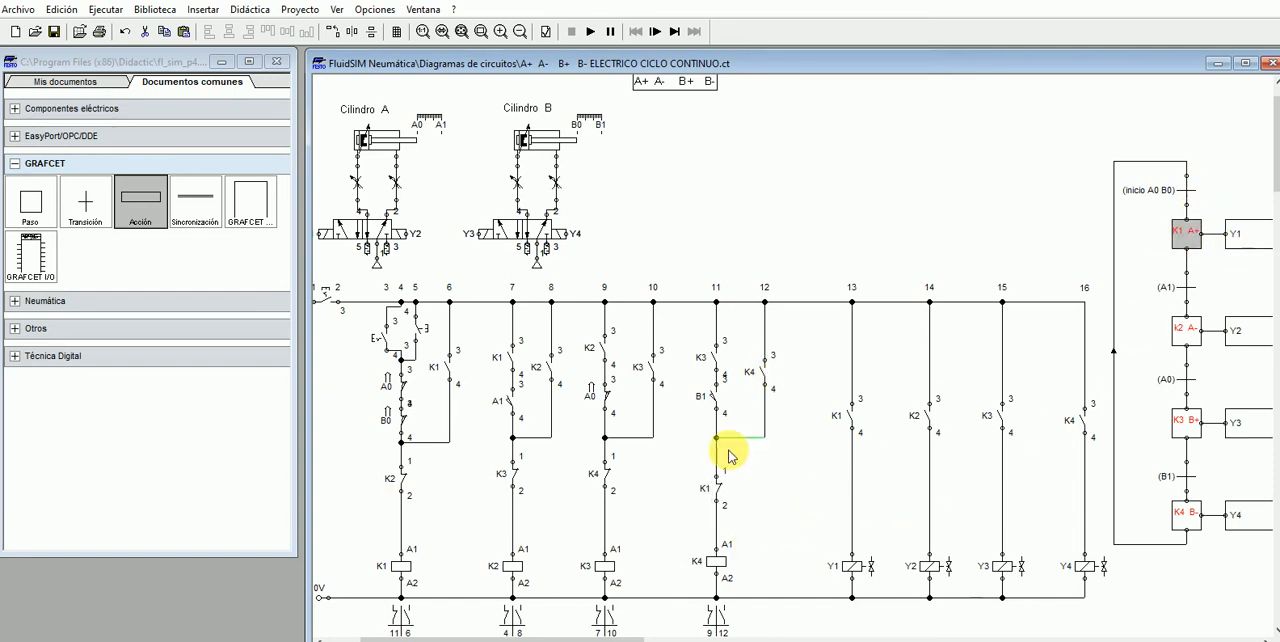
click(719, 489)
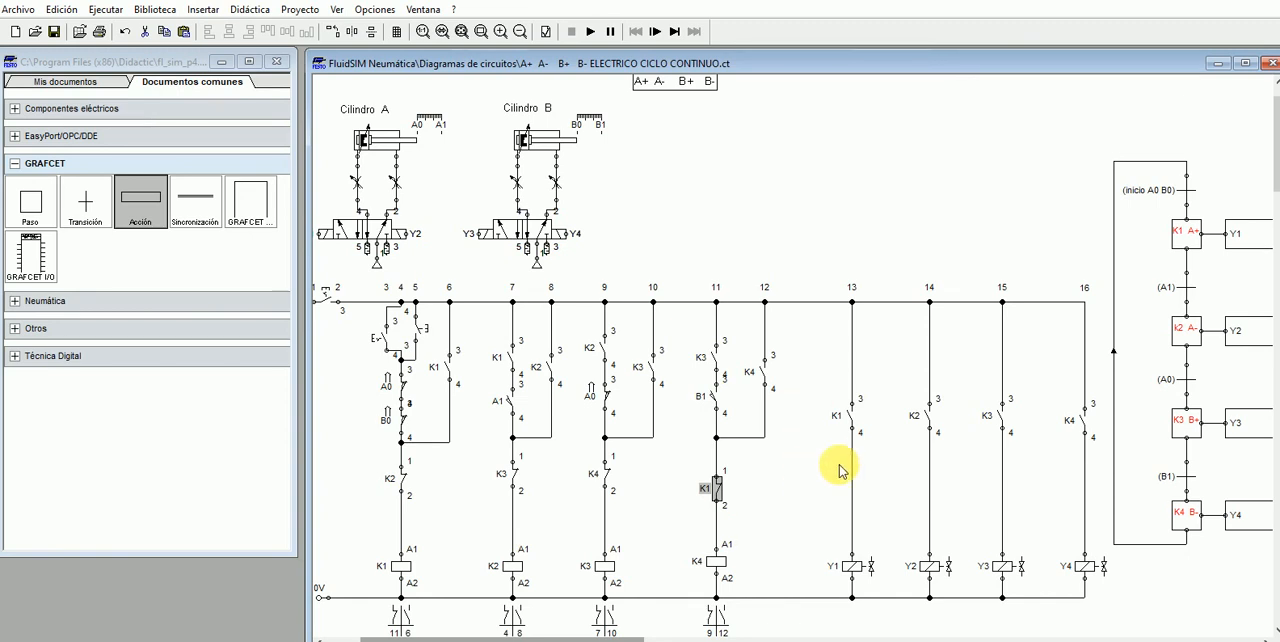
- Examine the solenoid coils Y1, Y2, Y3 and Y4 in branches 13 to 16 of the electrical circuit
click(853, 568)
click(929, 568)
click(1002, 567)
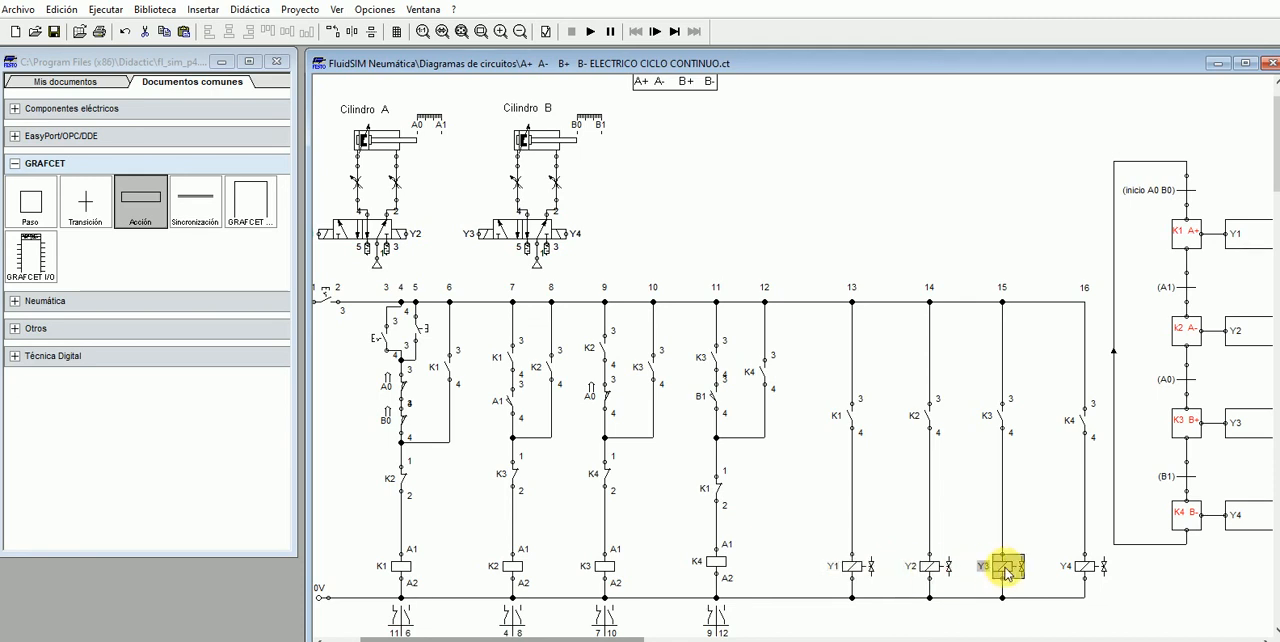
click(1087, 567)
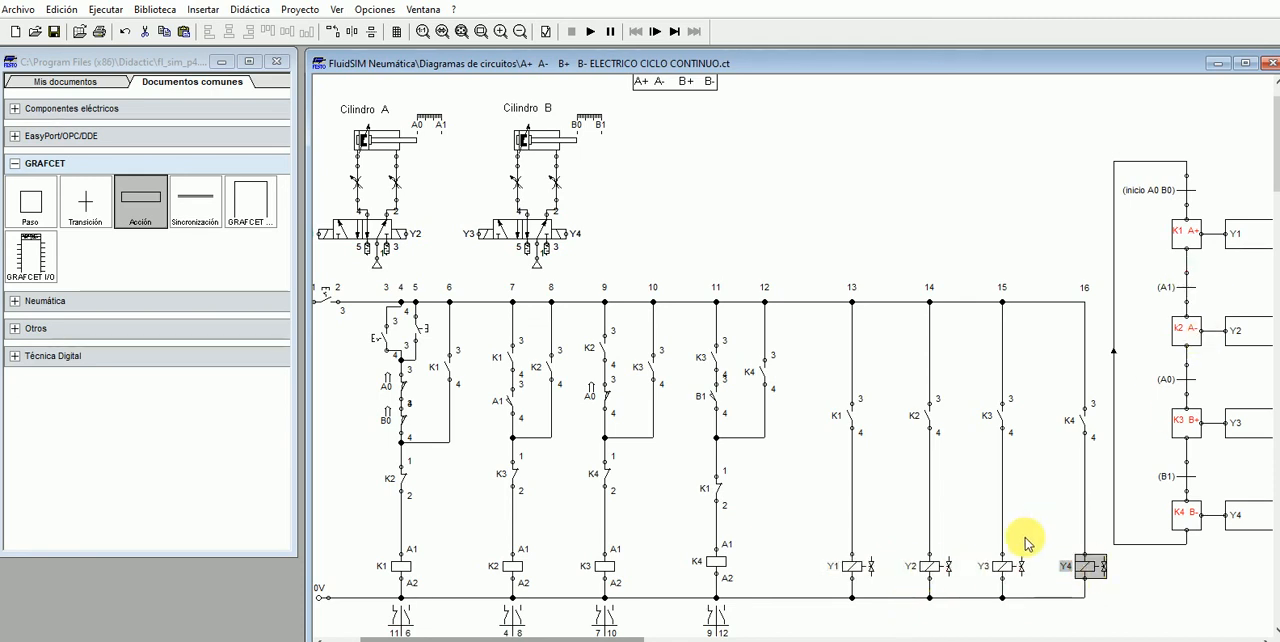
- Compare GRAFCET actions Y1 and Y2 and their steps K1 A+ and K2 A- with the K1 and K2 contacts of the solenoid branches
drag(634, 628, 694, 626)
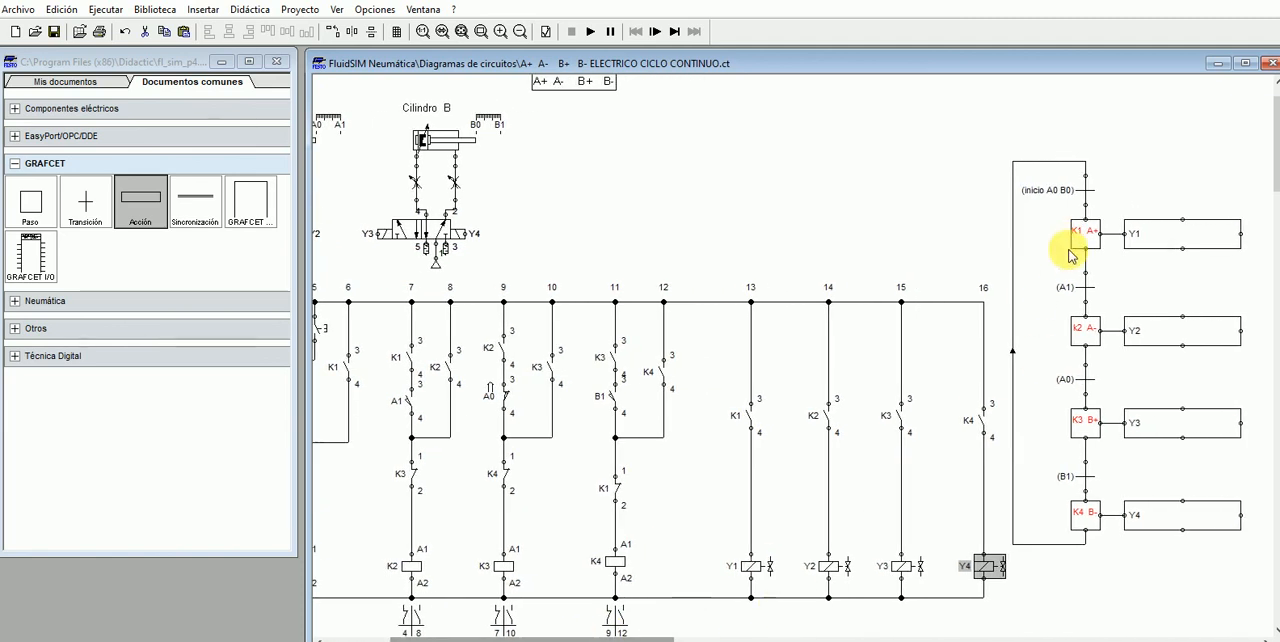
click(1142, 240)
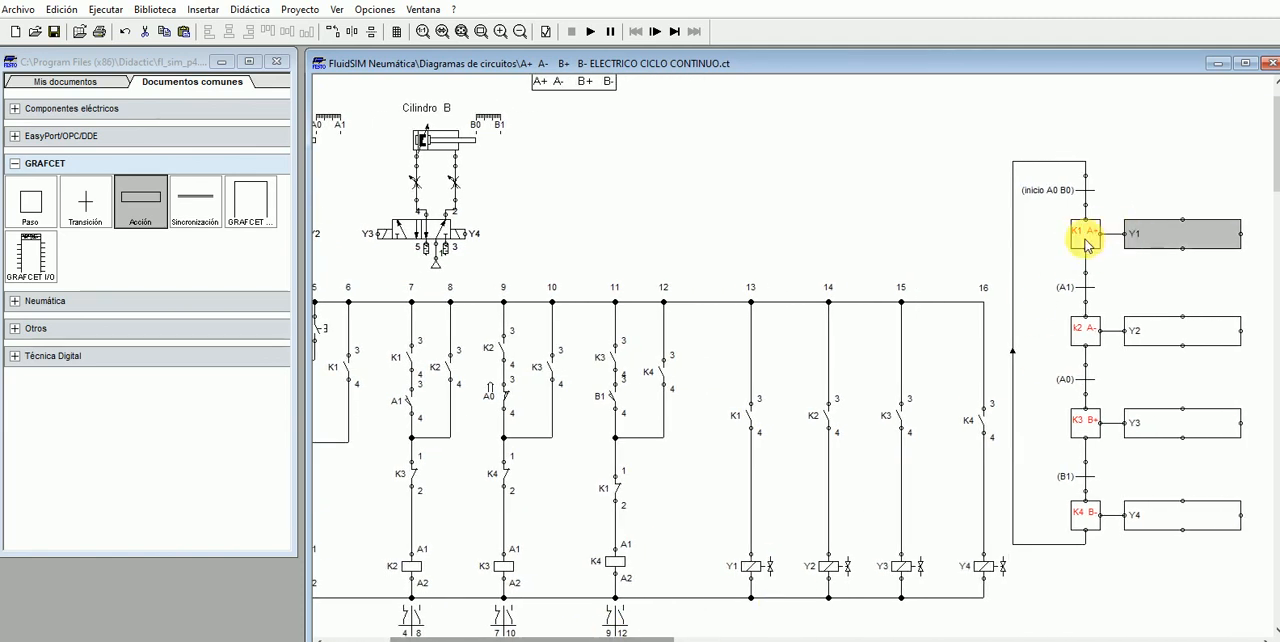
click(1085, 234)
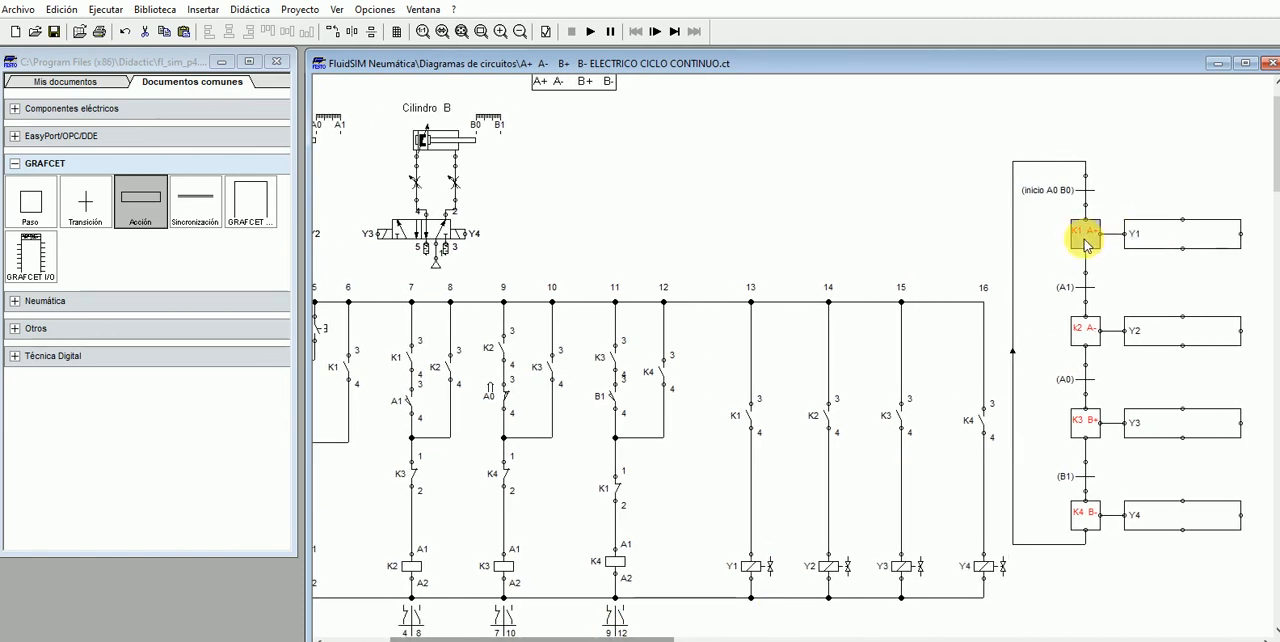
click(748, 418)
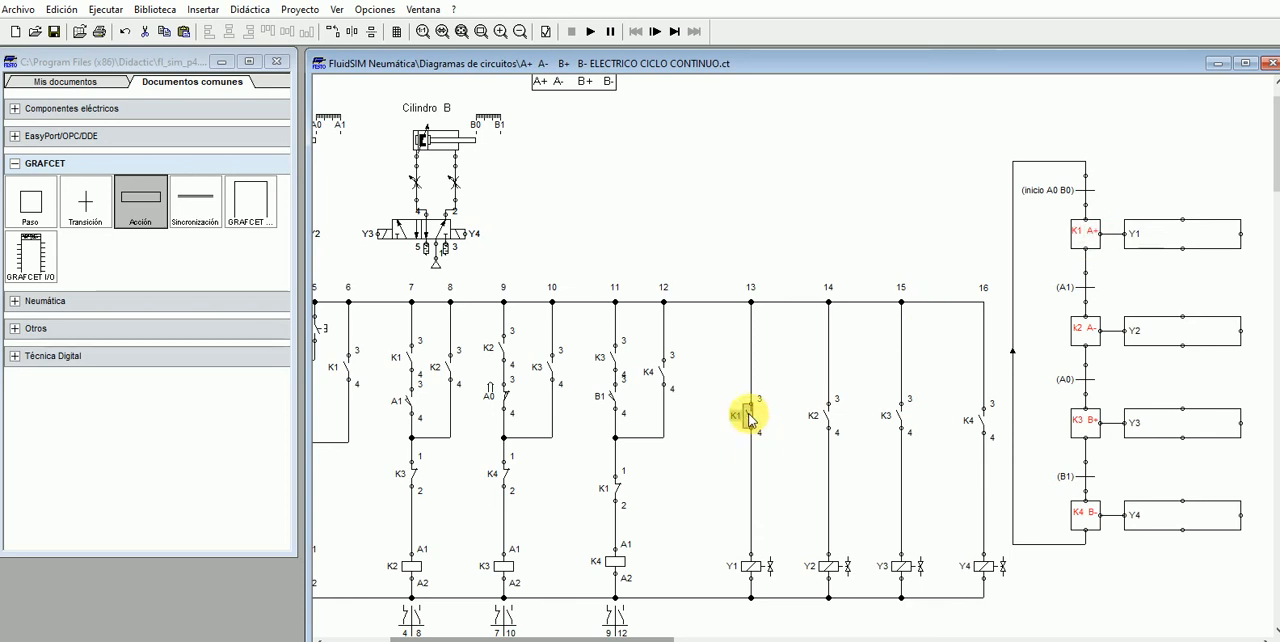
click(1152, 338)
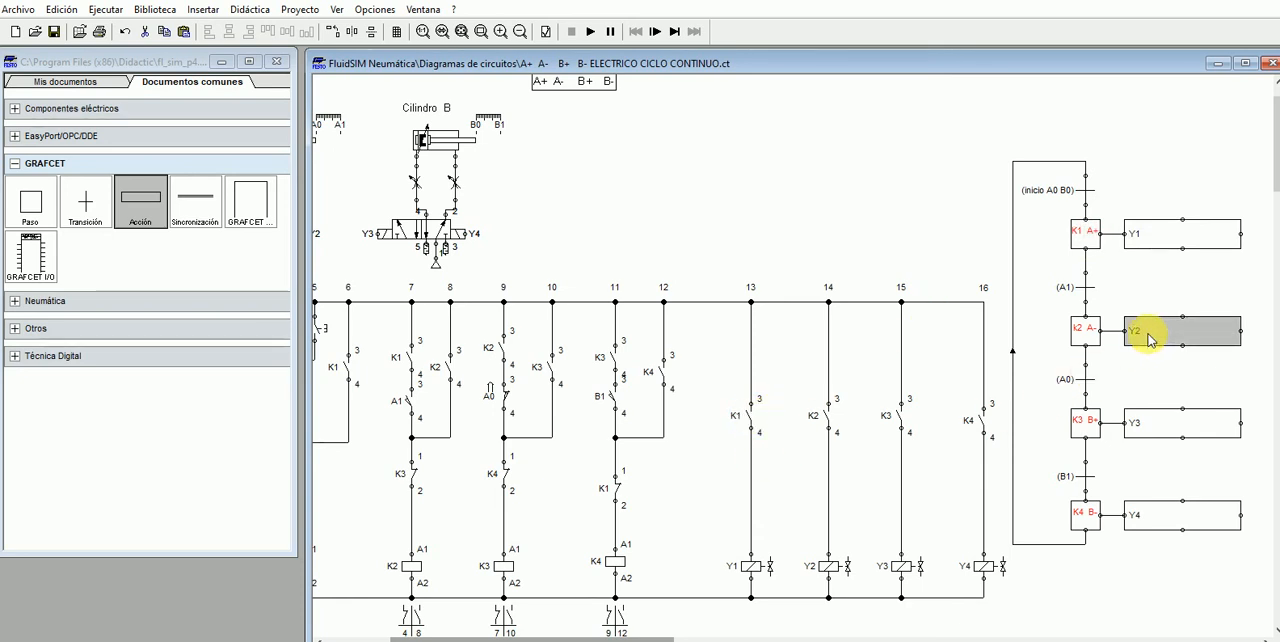
click(1082, 335)
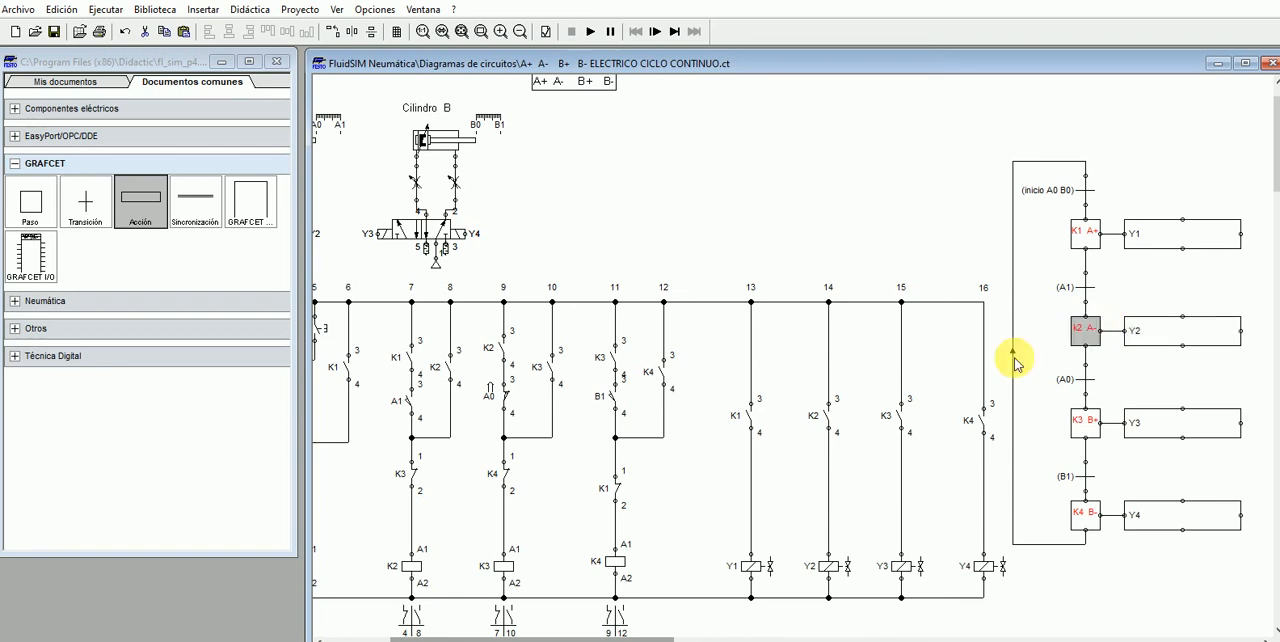
click(827, 417)
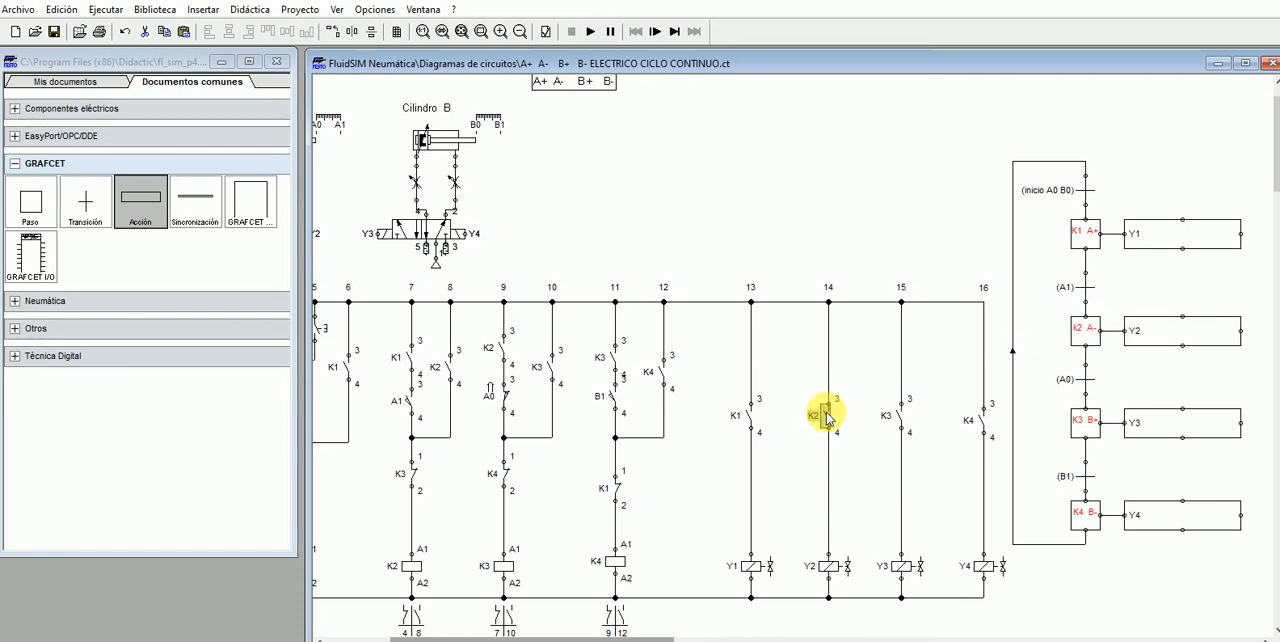
- Compare GRAFCET actions Y3 and Y4 with the K3 and K4 contacts and the Y4 coil in solenoid branches 15 and 16
click(1147, 432)
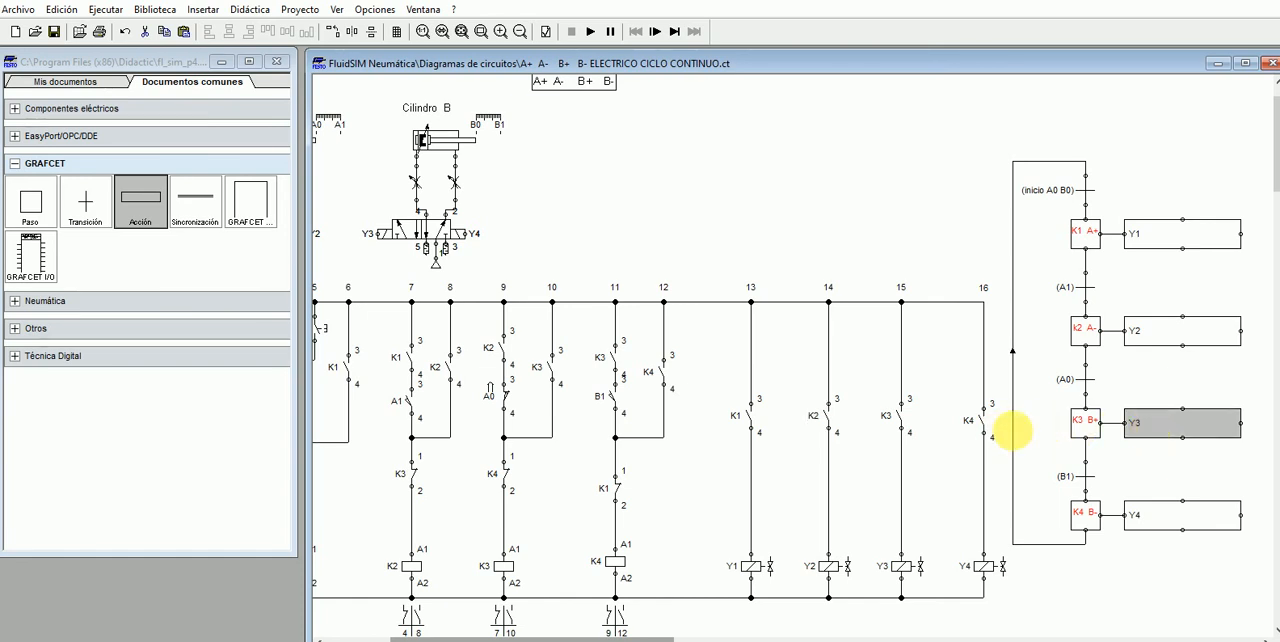
click(1081, 431)
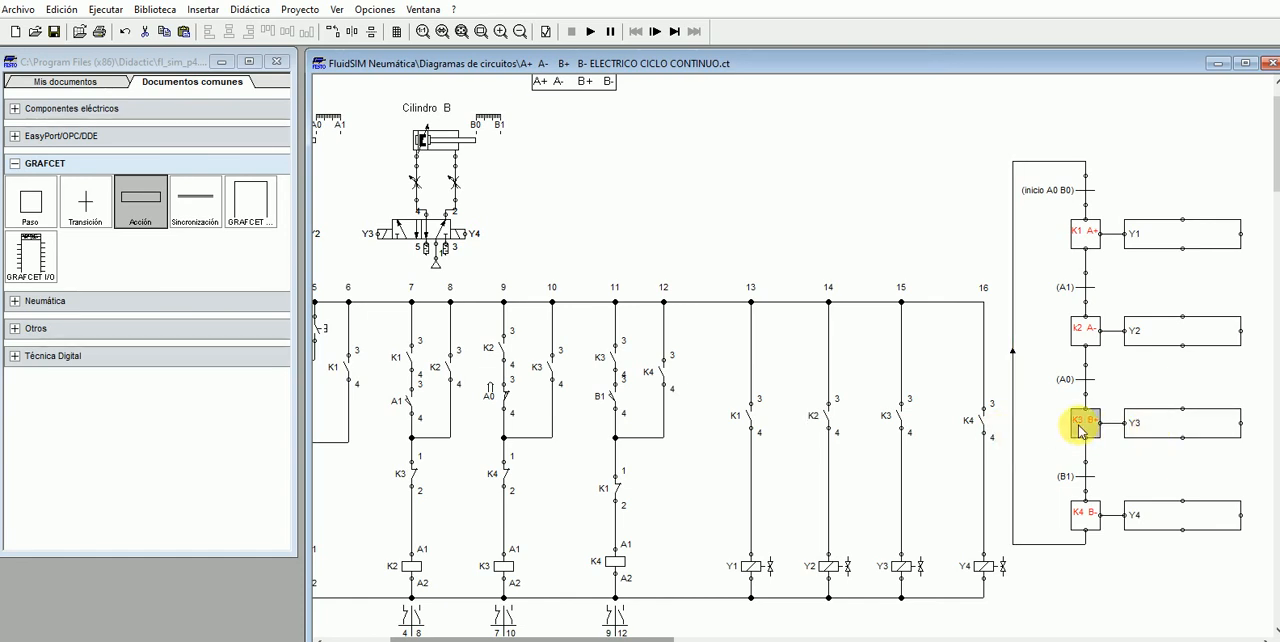
click(901, 420)
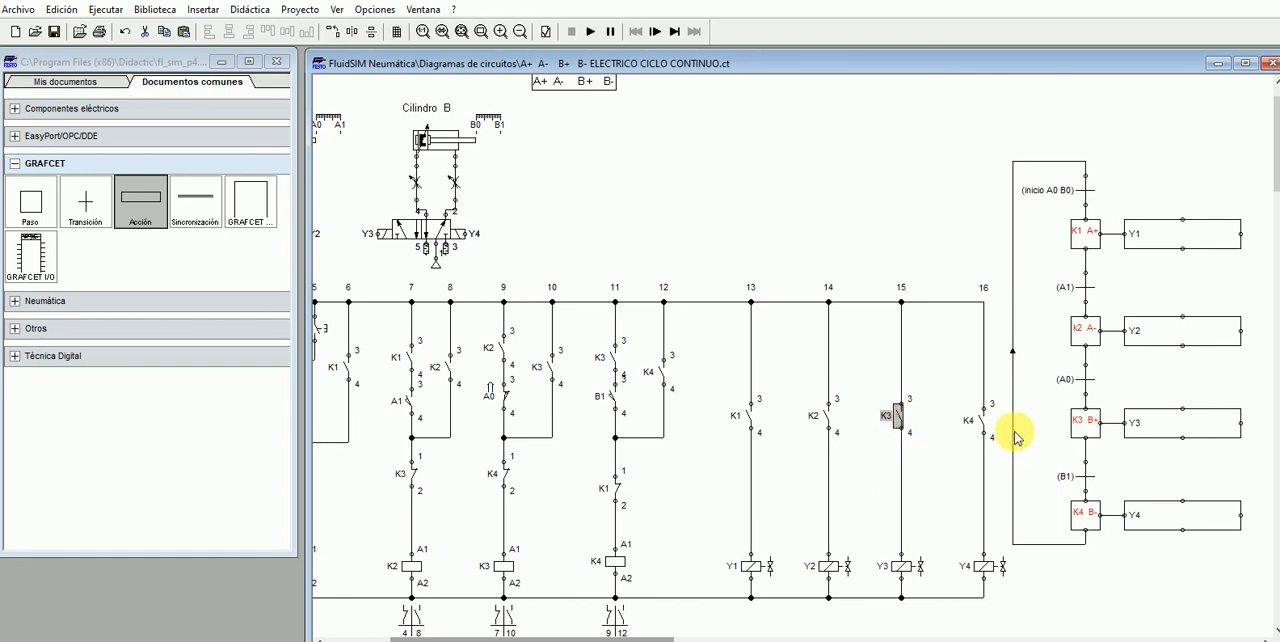
click(1149, 522)
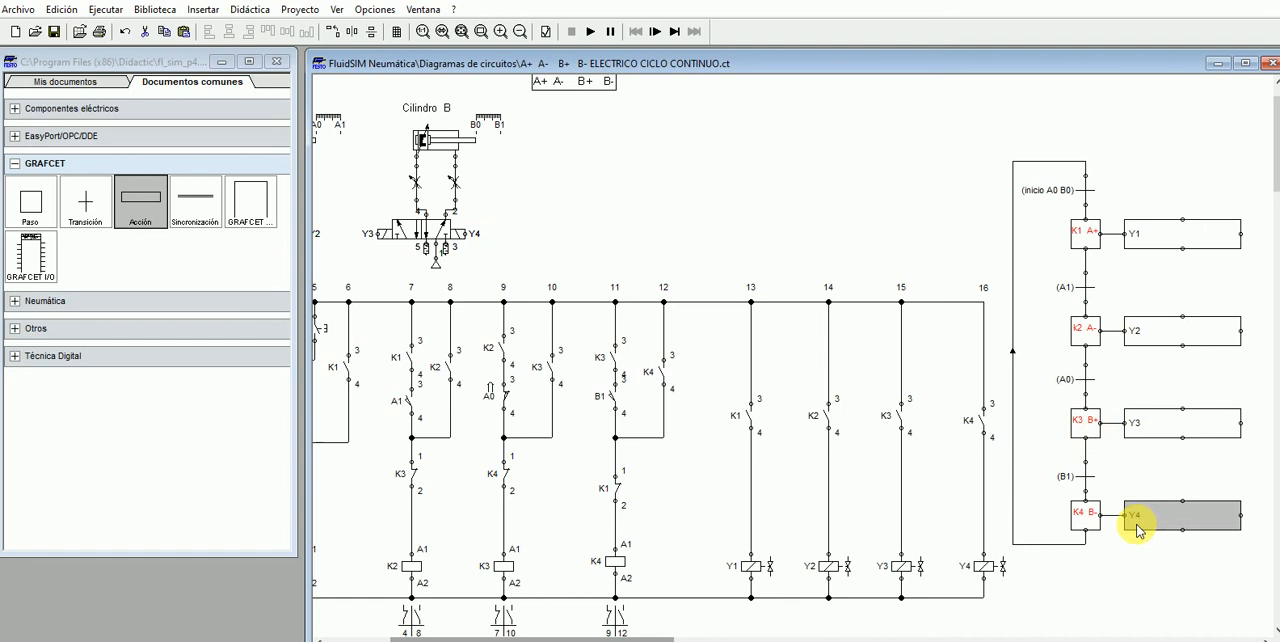
click(984, 566)
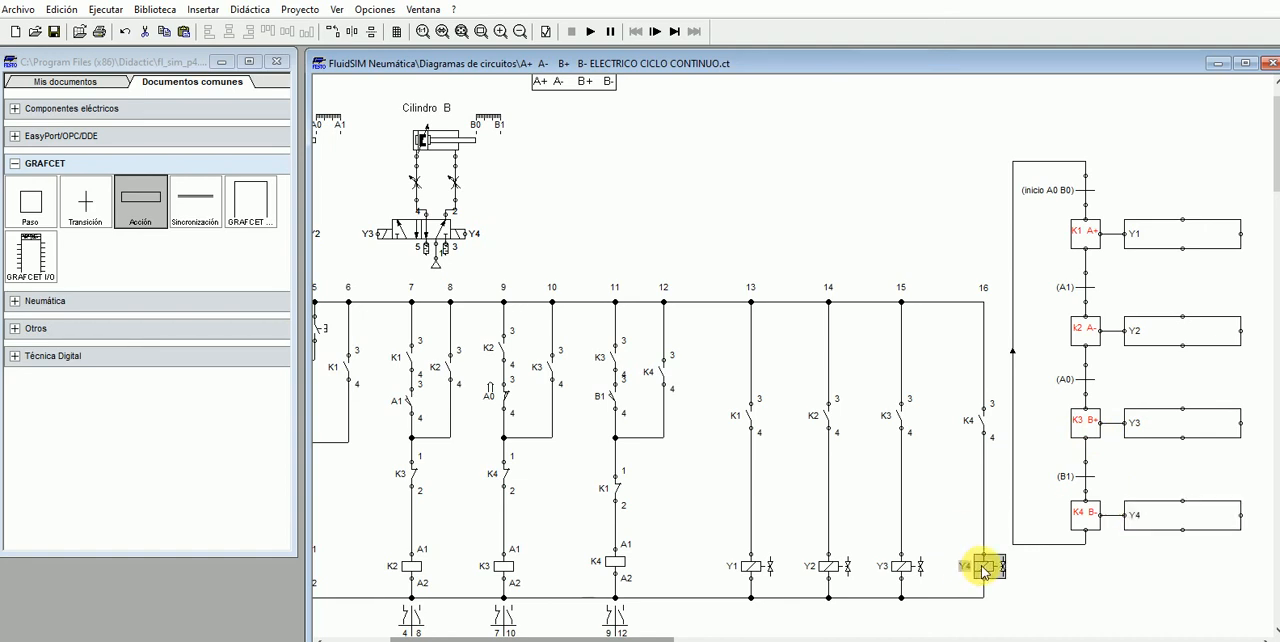
click(982, 418)
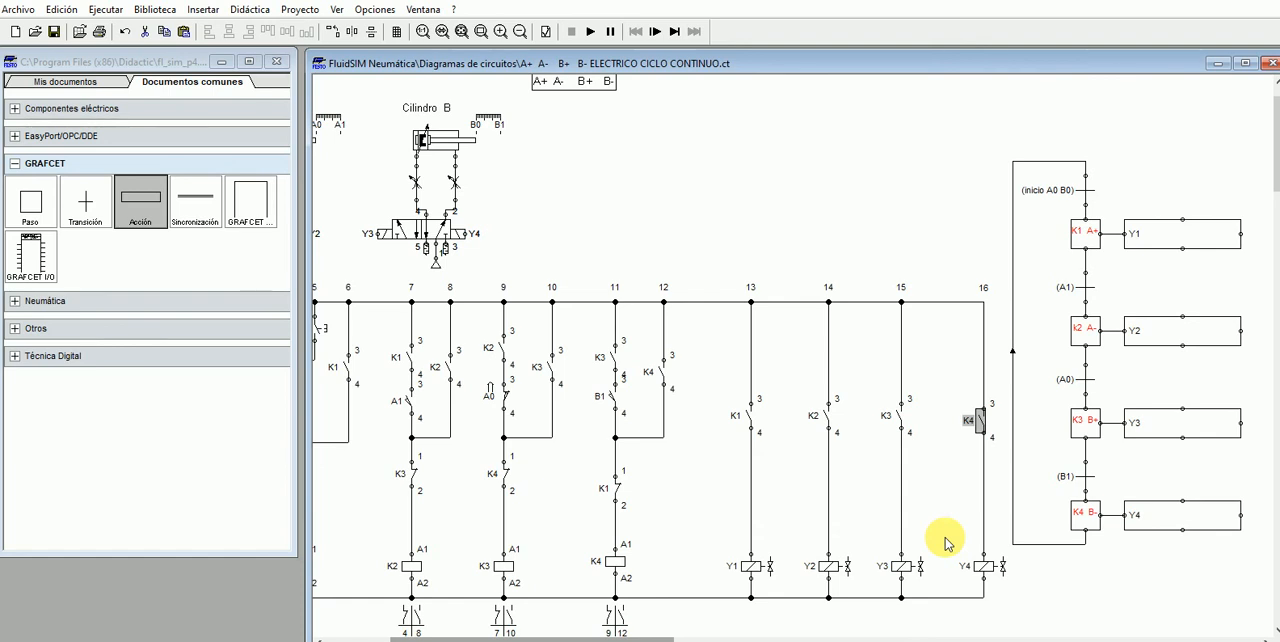
- Delete the entire GRAFCET diagram beside the electrical circuit, including its steps, transitions, actions and return line
scroll(947, 543, up, 2)
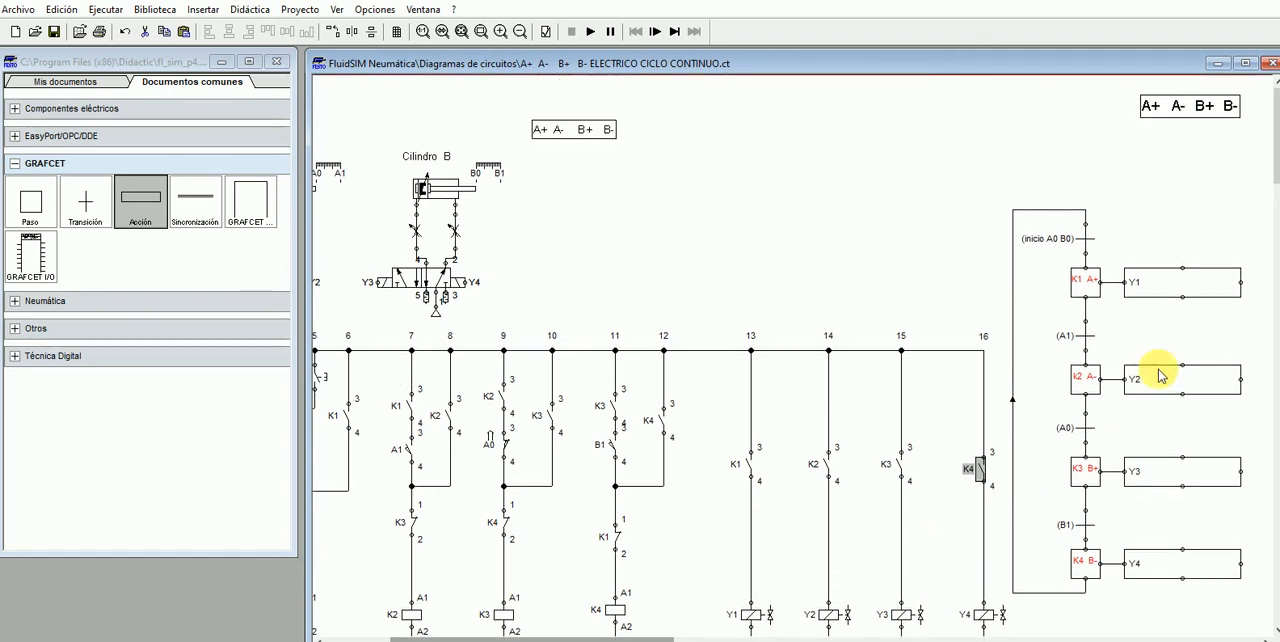
scroll(1080, 230, down, 2)
drag(1010, 148, 1262, 564)
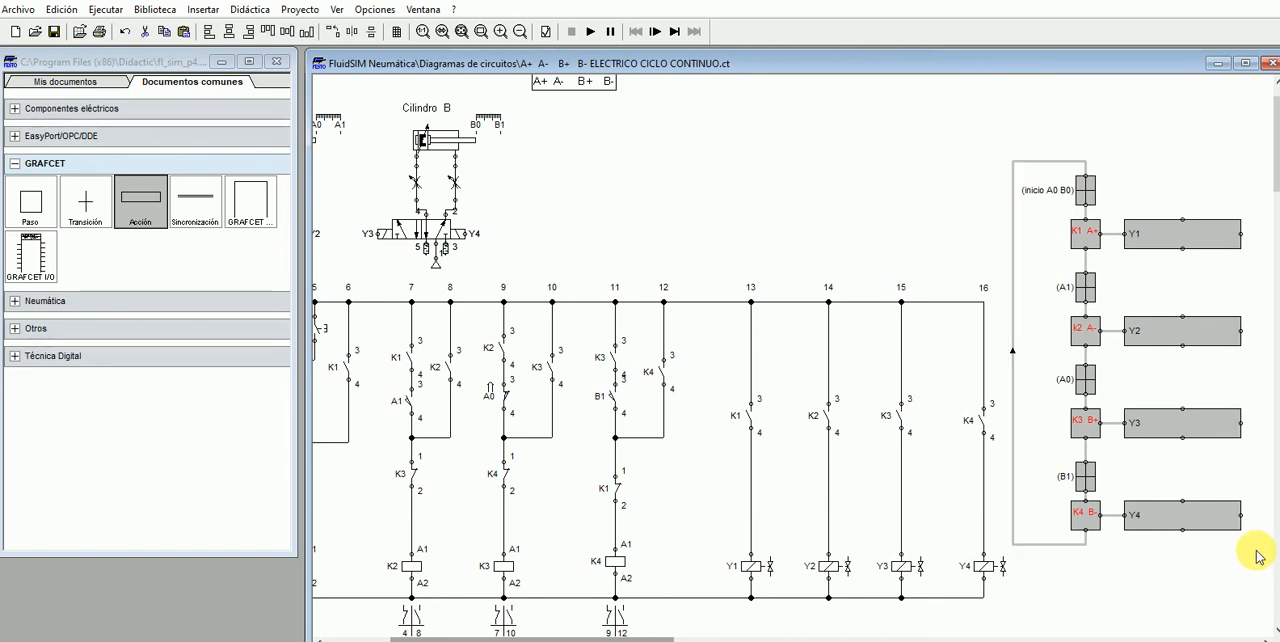
key(Delete)
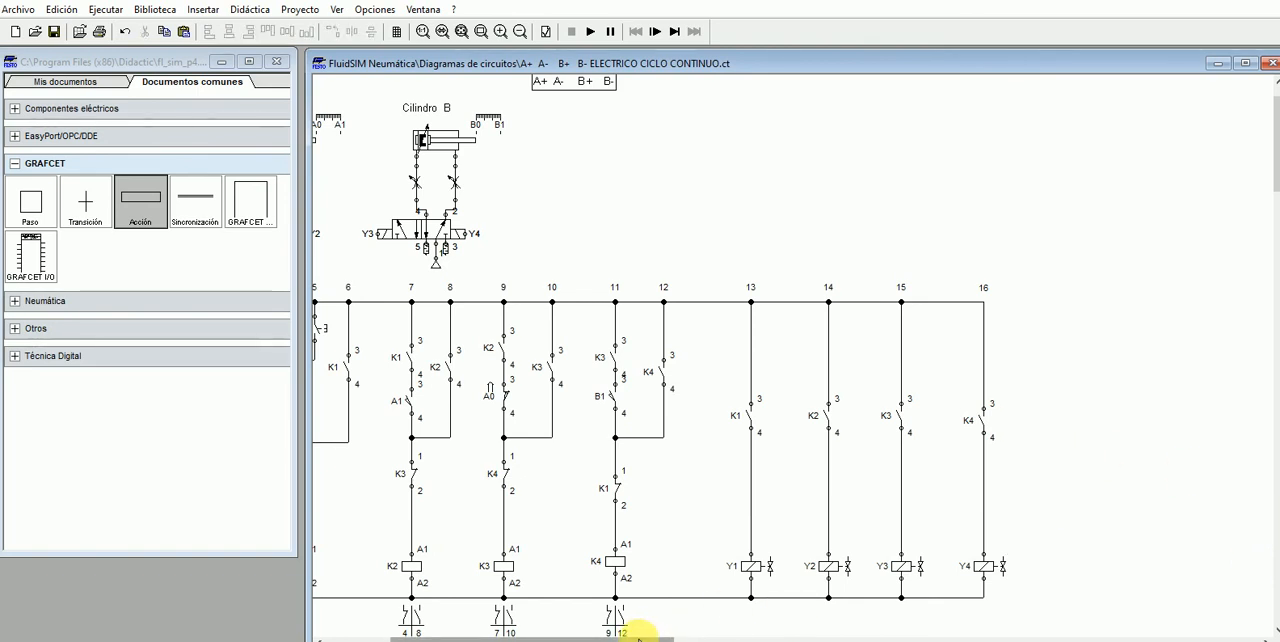
- Fit the circuit in view and move the larger A+ A- B+ B- title box above Cilindro A
drag(638, 636, 600, 636)
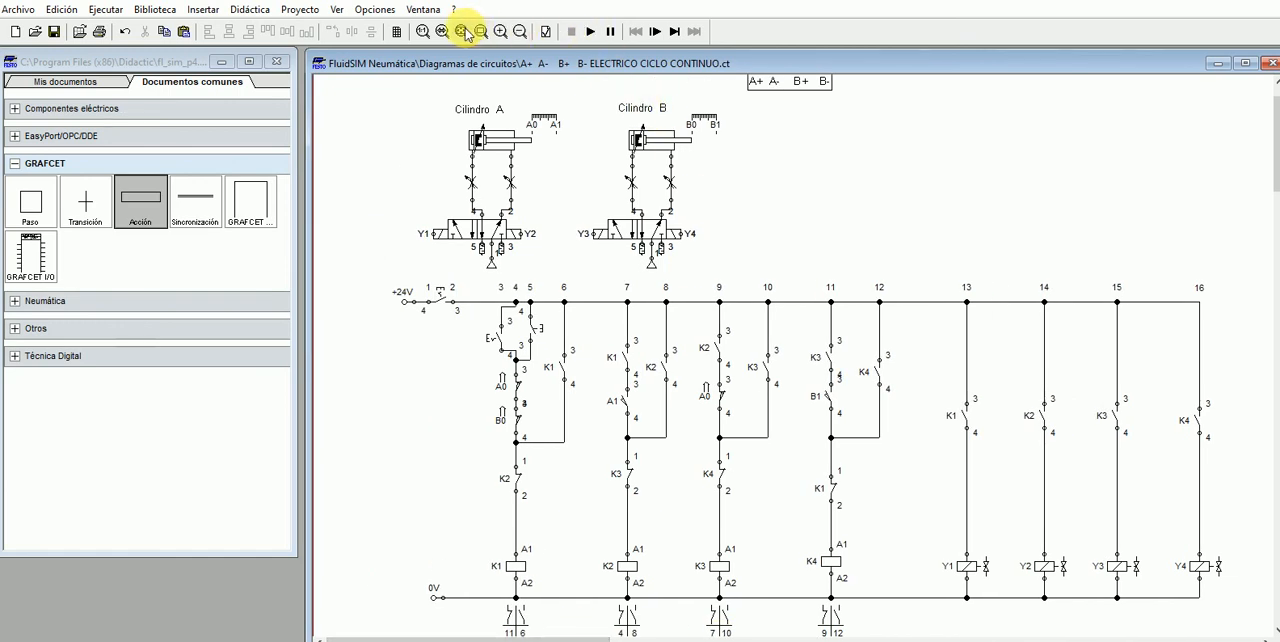
click(462, 32)
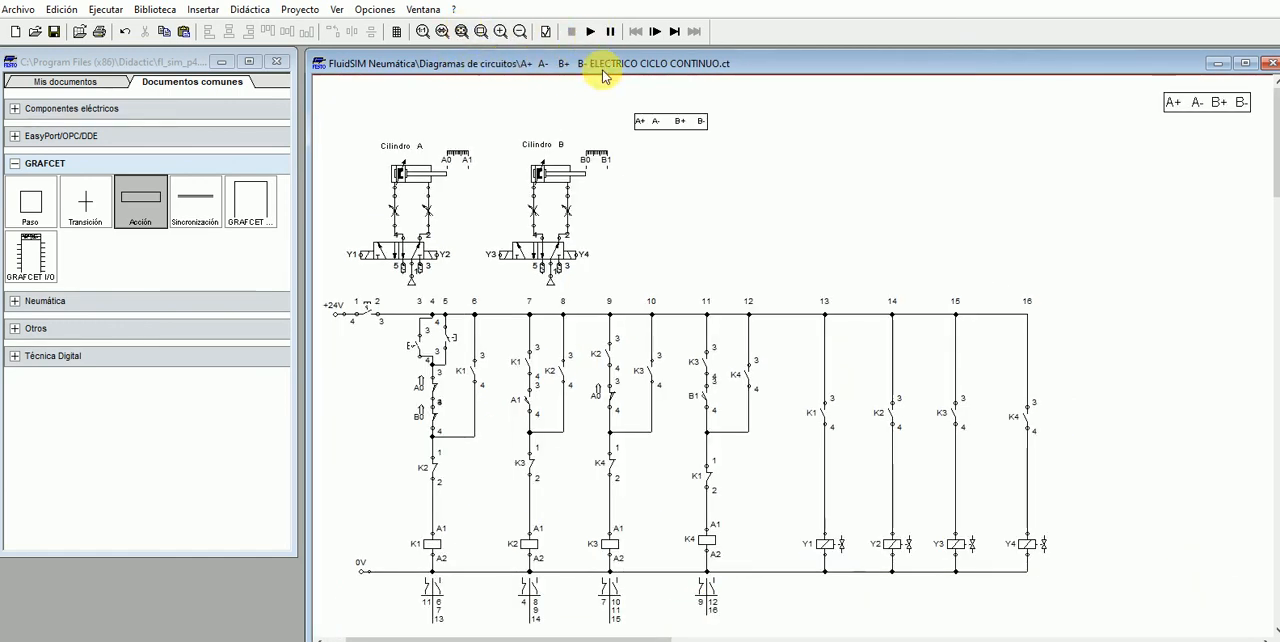
drag(1194, 104, 463, 108)
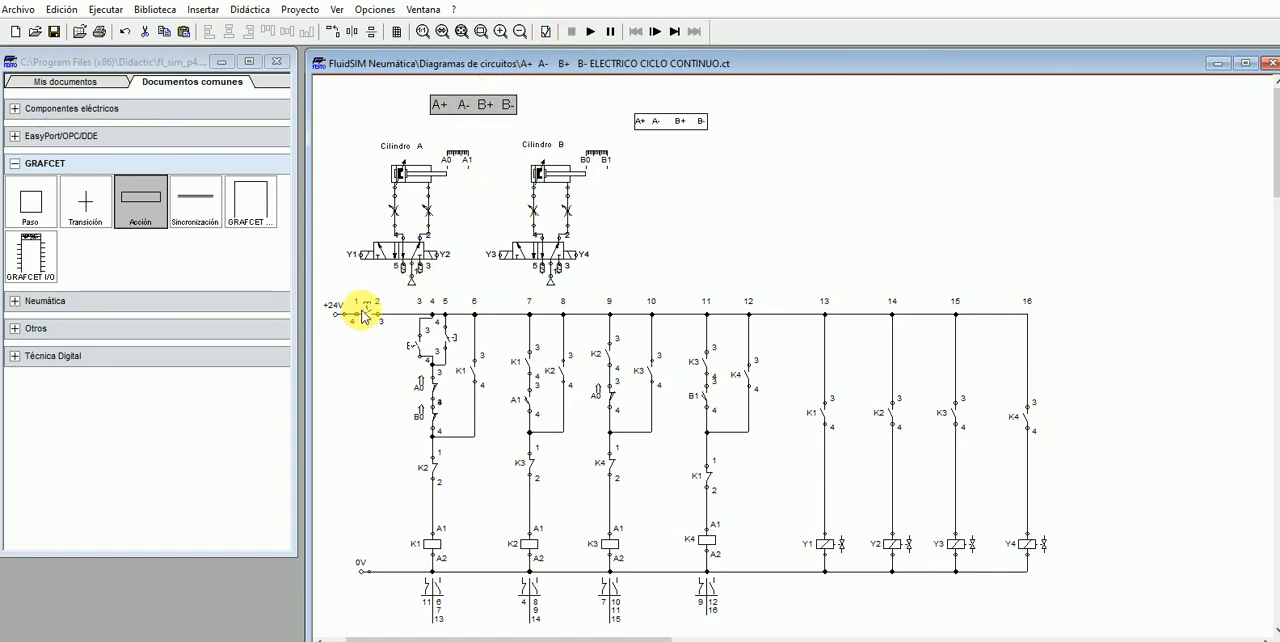
- Simulate one cycle of the circuit, starting it with the pushbutton in branch 5, and stop the simulation
click(592, 34)
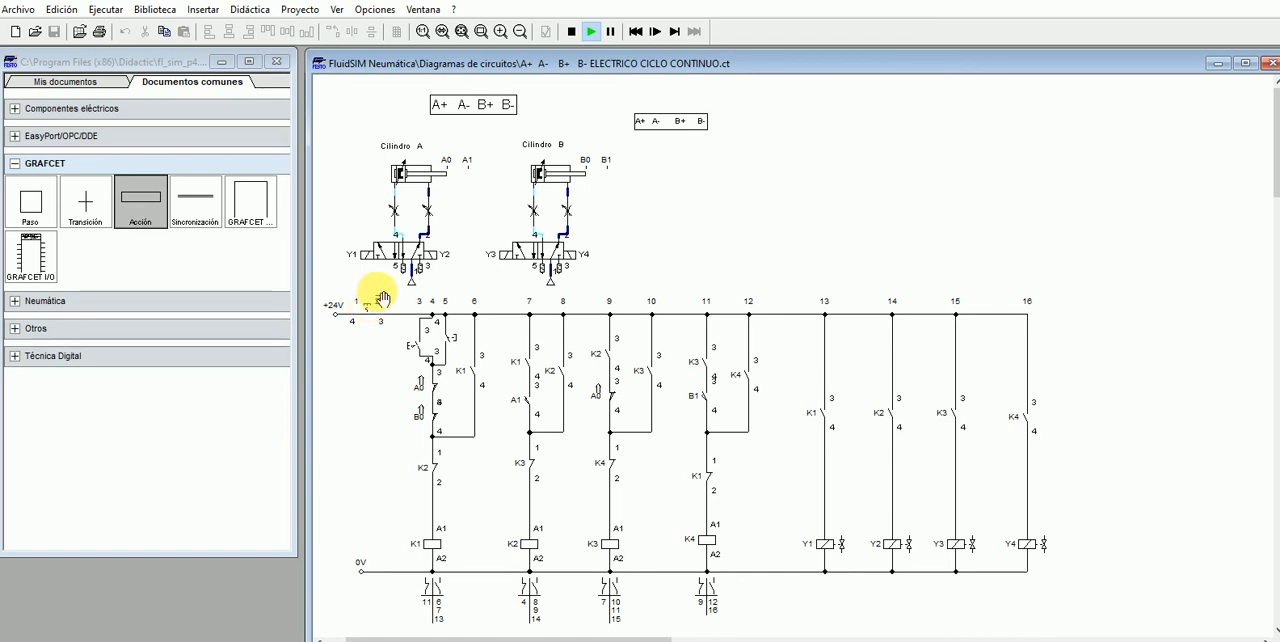
click(462, 342)
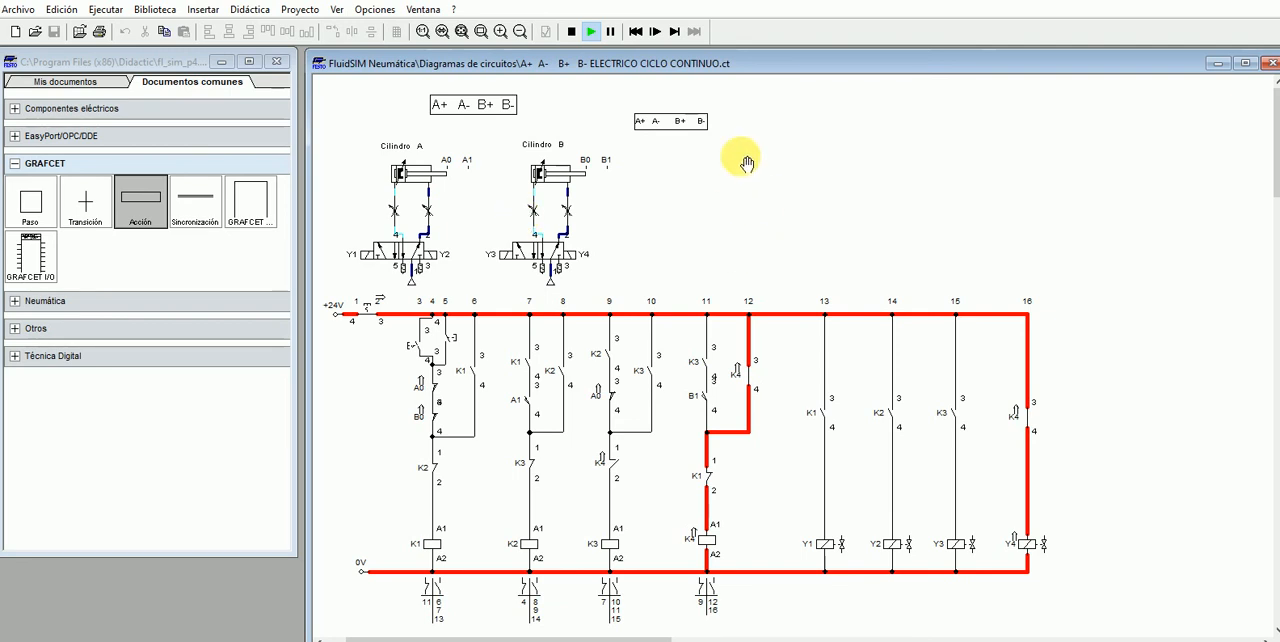
click(572, 31)
- Simulate the continuous cycle, starting it with the latching switch in branch 3, and stop the simulation
click(591, 31)
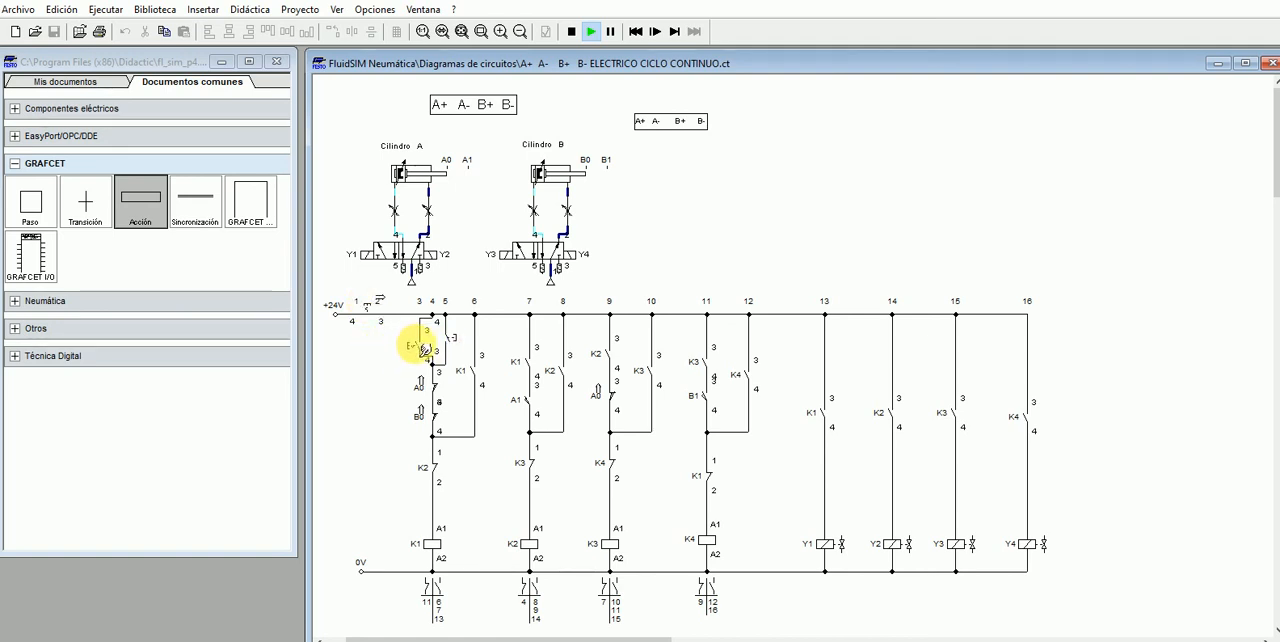
click(424, 348)
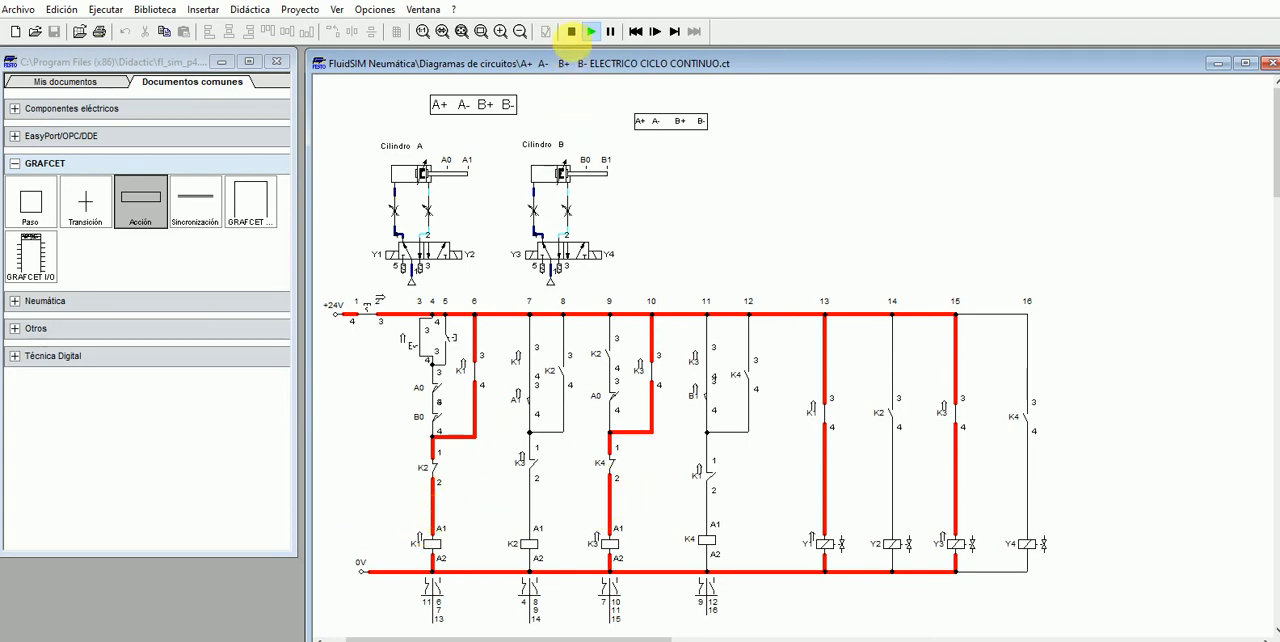
click(572, 32)
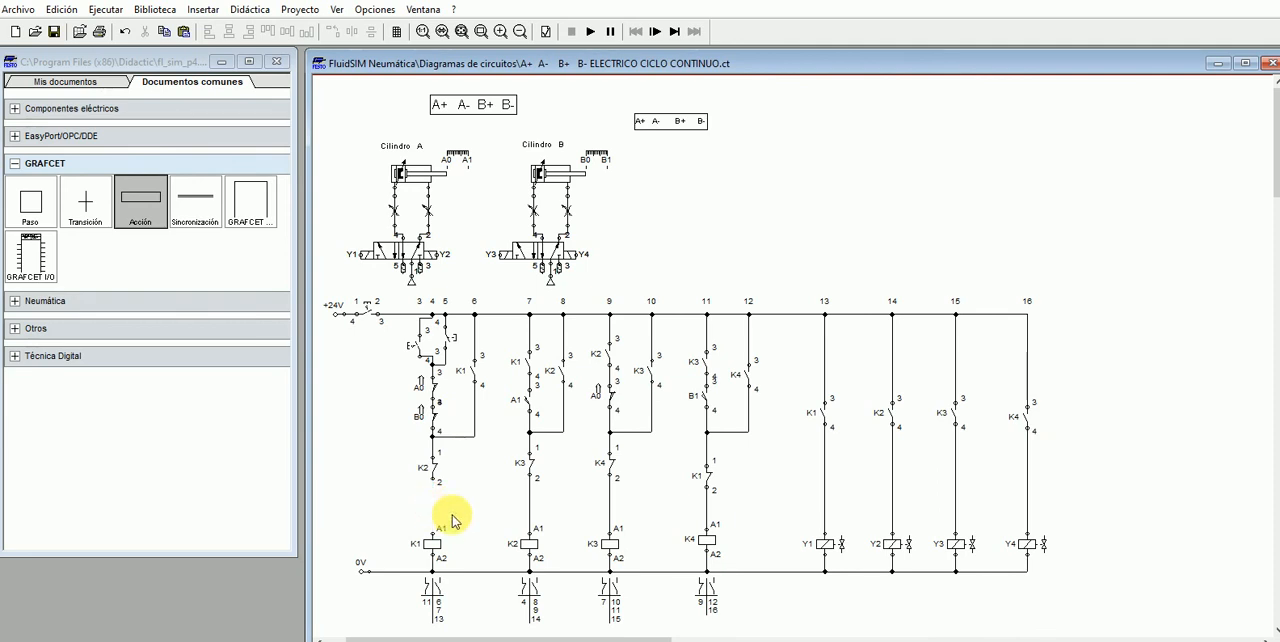
- Place a copy of the normally closed K3 contact from branch 7 between the K2 contact and the K1 coil in branch 4
click(530, 466)
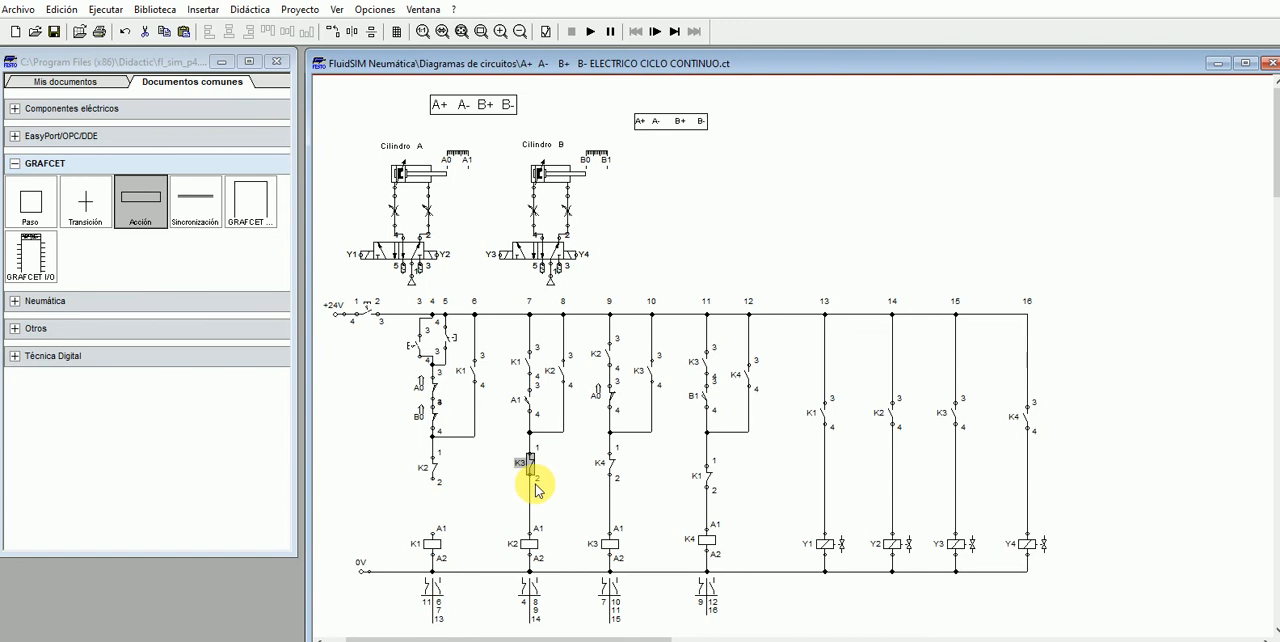
drag(537, 488, 423, 509)
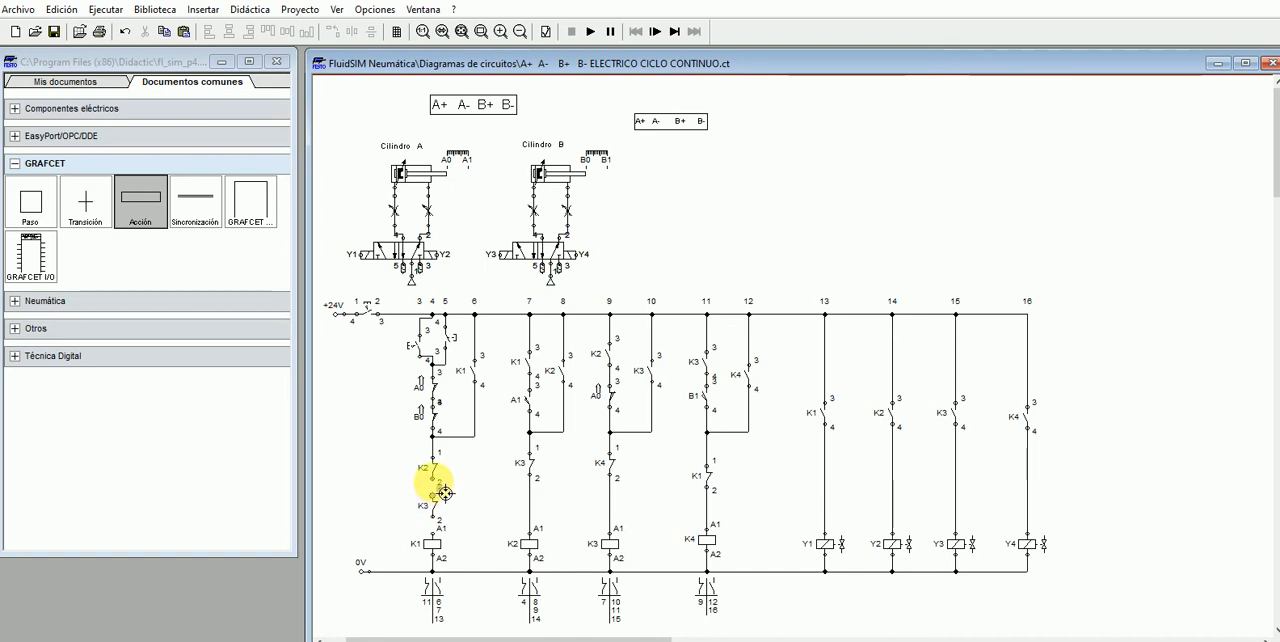
drag(444, 531, 433, 519)
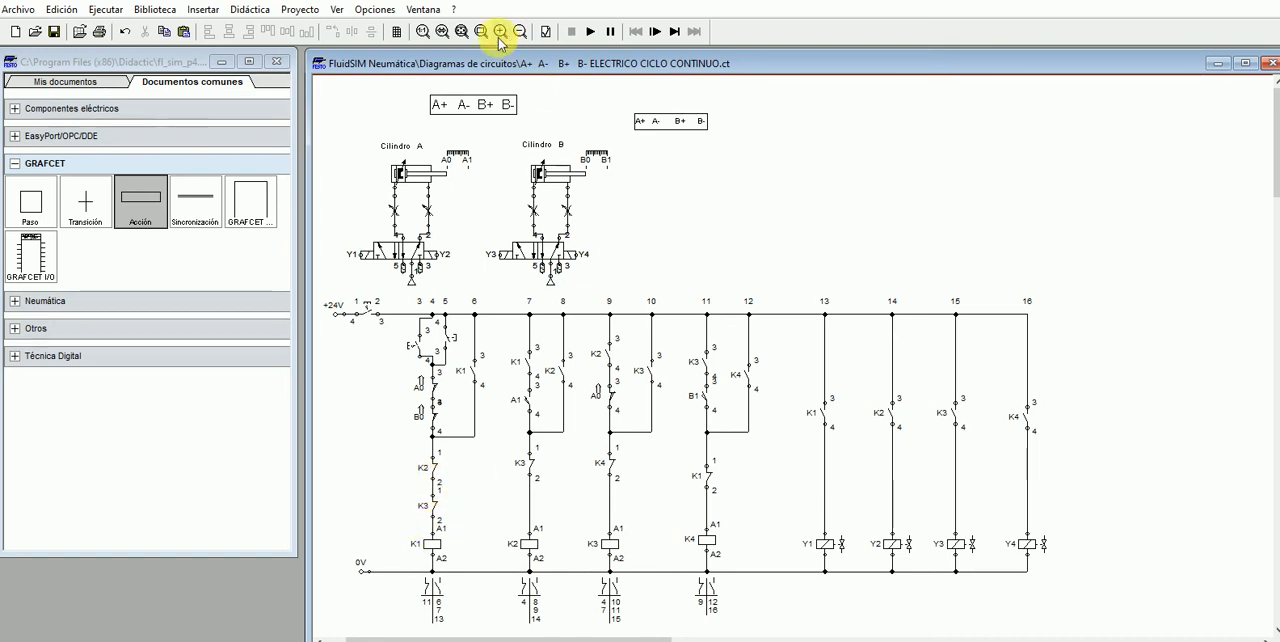
- Simulate the modified circuit and start its continuous cycle with the latching switch in branch 3
click(591, 33)
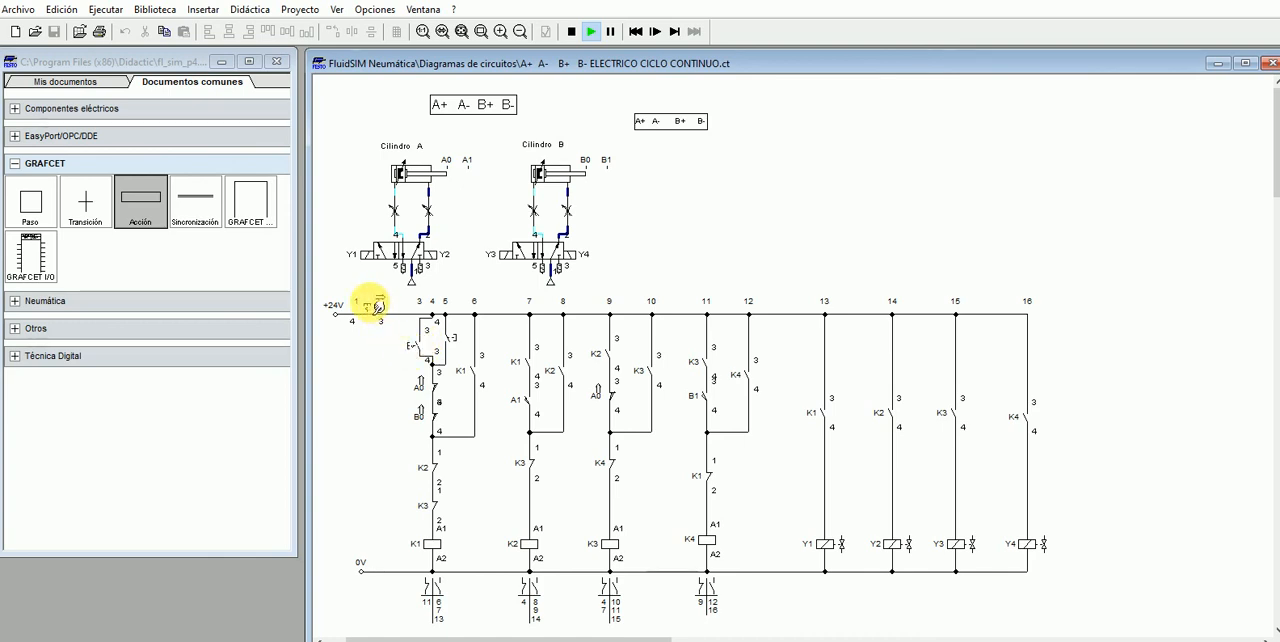
click(422, 349)
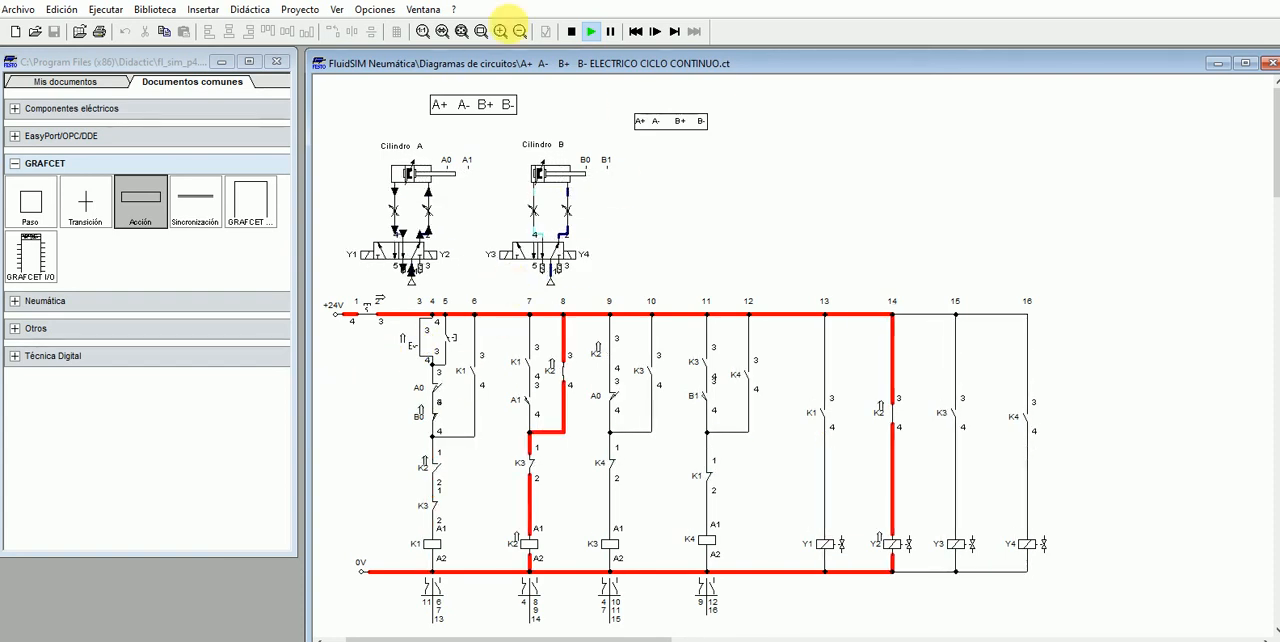
click(205, 10)
mouse_move(243, 121)
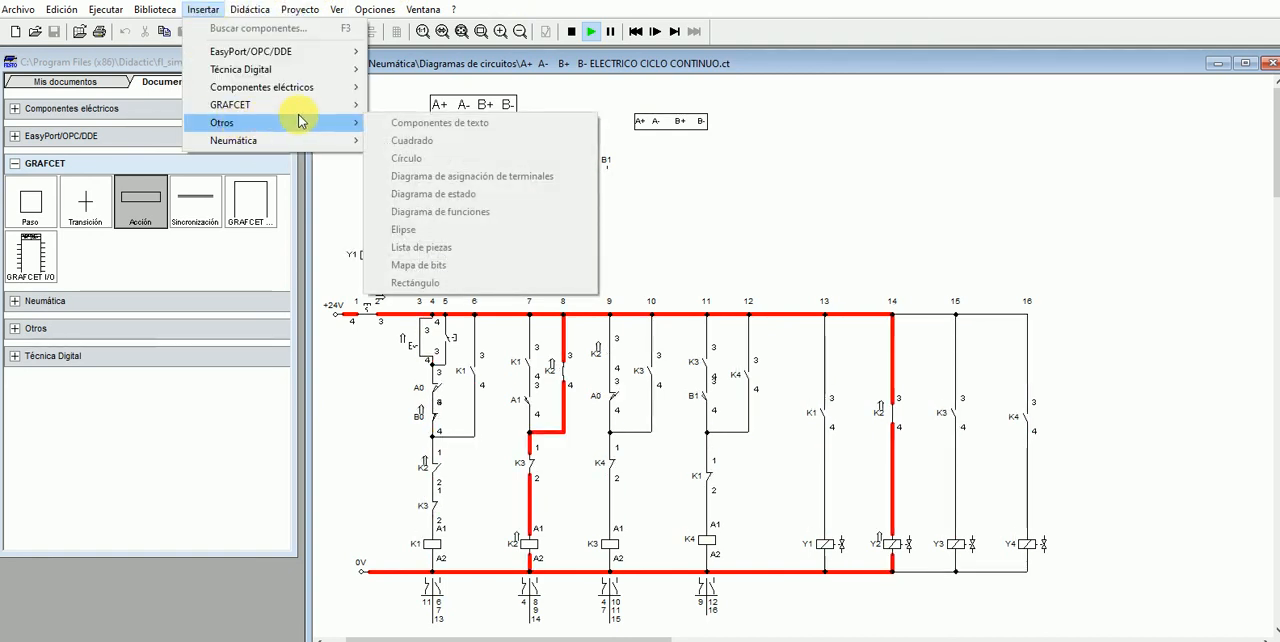
click(857, 200)
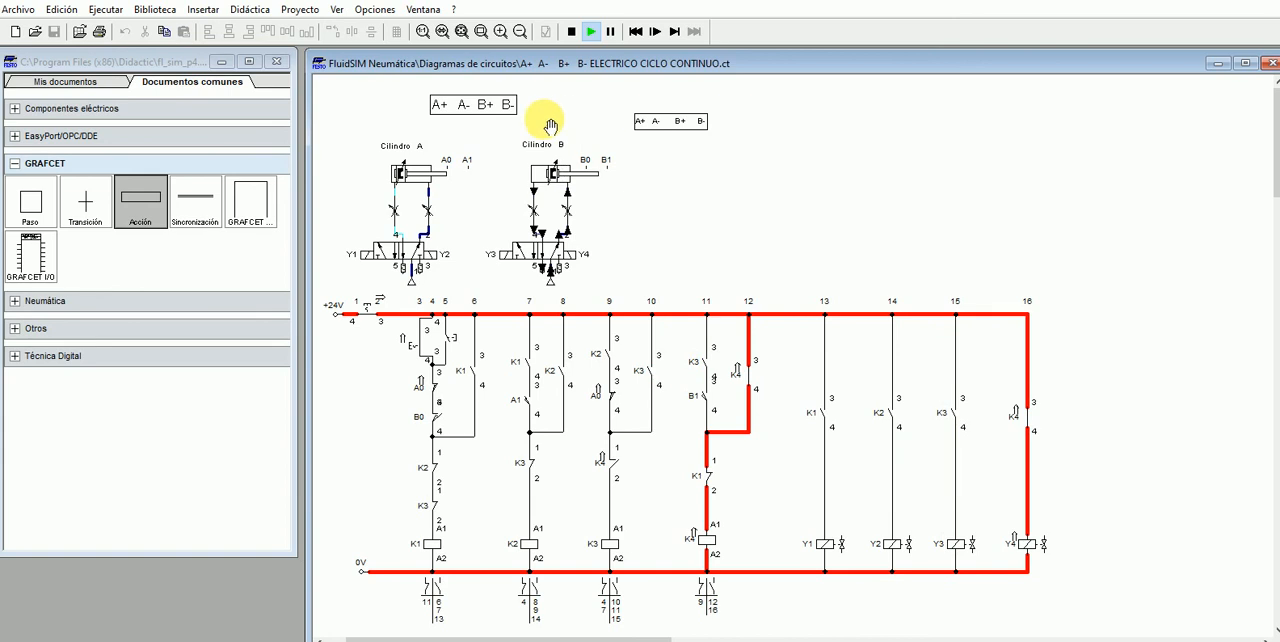
- Stop the simulation and insert a state diagram in the free area beside the cylinders, above branches 13 to 16
click(572, 33)
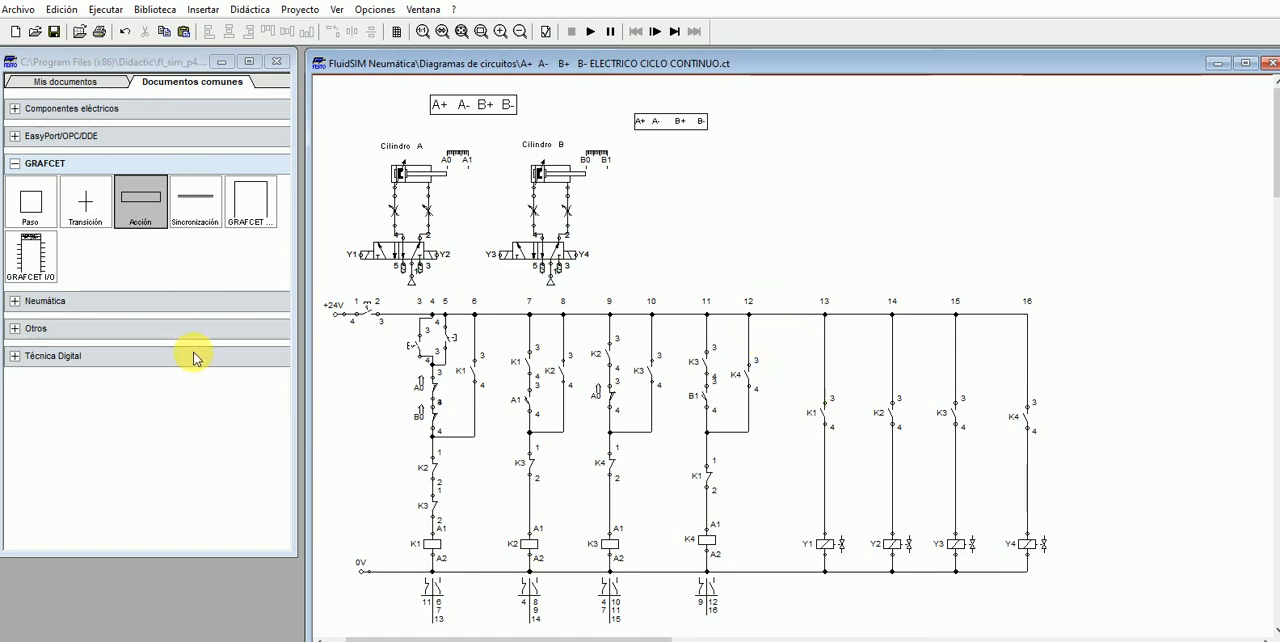
click(207, 12)
mouse_move(241, 121)
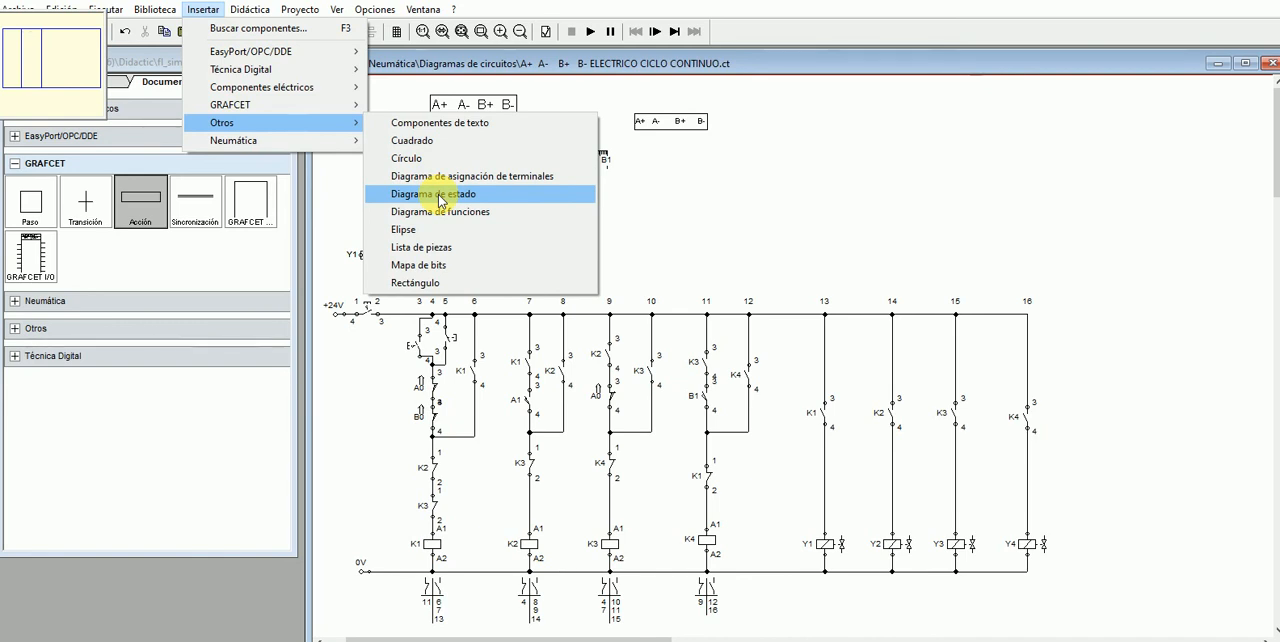
click(440, 196)
click(837, 131)
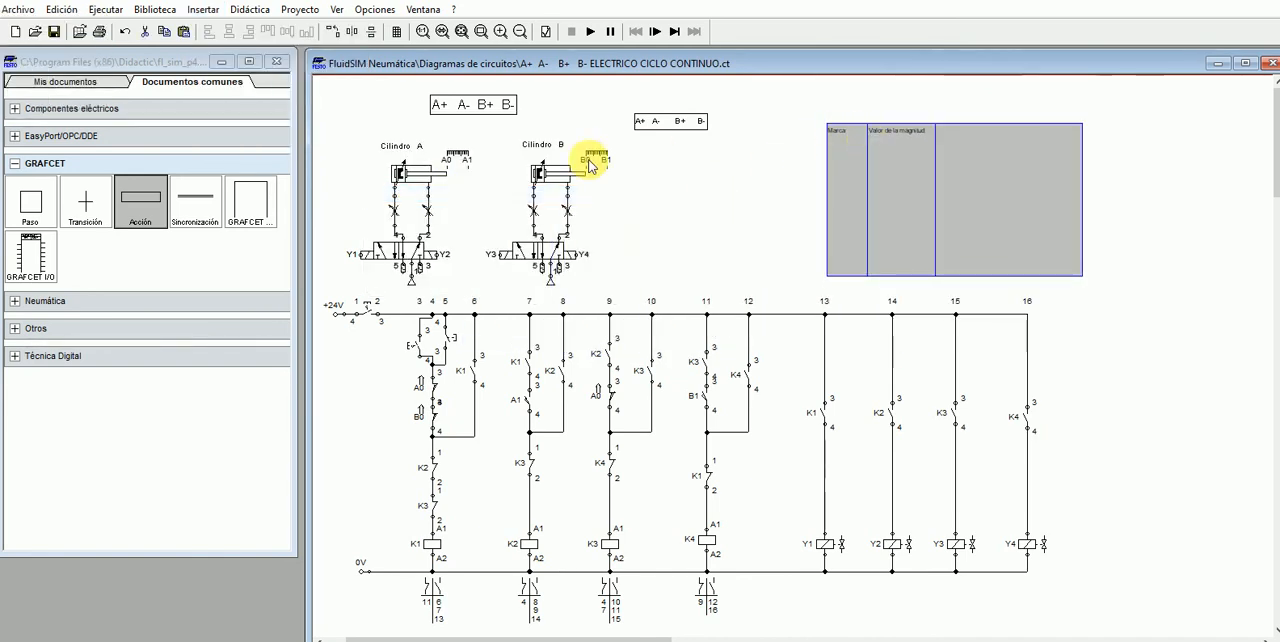
- Assign double-acting cylinders A and B to the state diagram, recording the displacement in mm of each
click(414, 172)
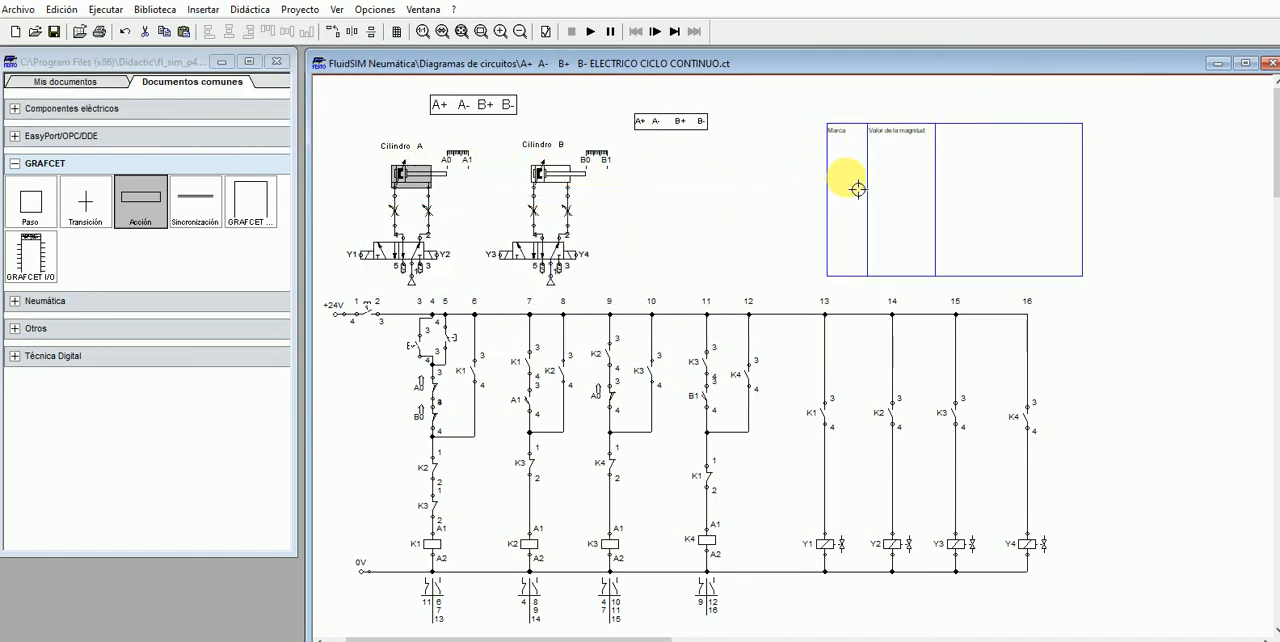
drag(858, 188, 831, 189)
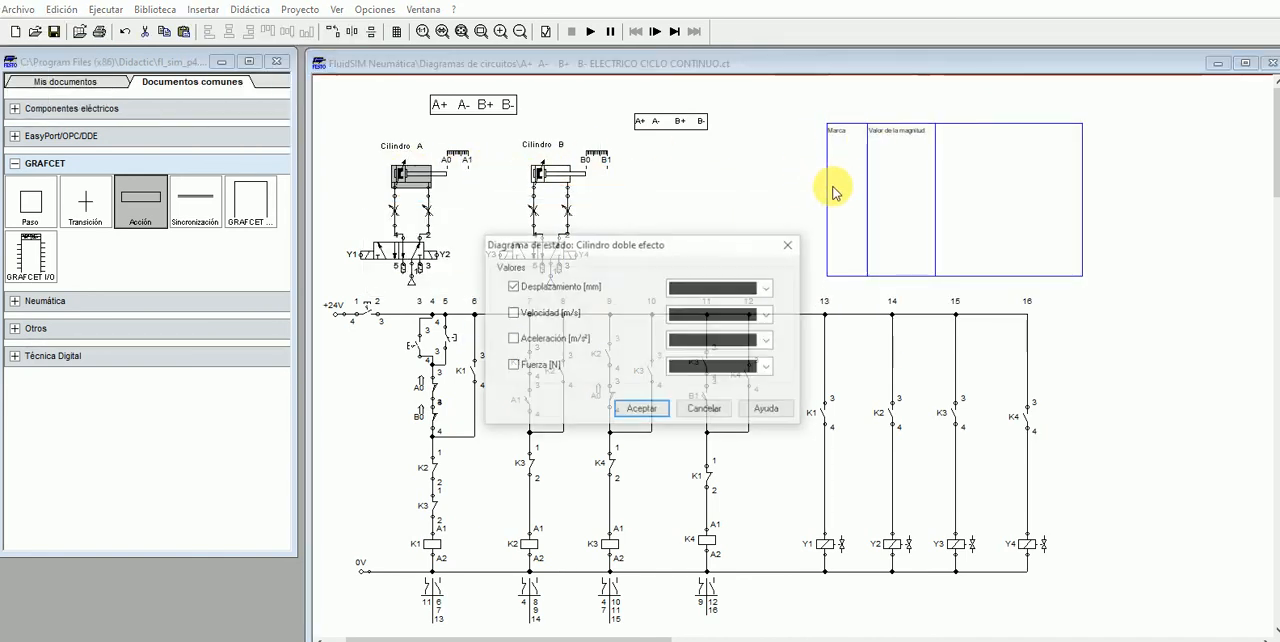
click(638, 411)
drag(552, 177, 854, 240)
click(639, 411)
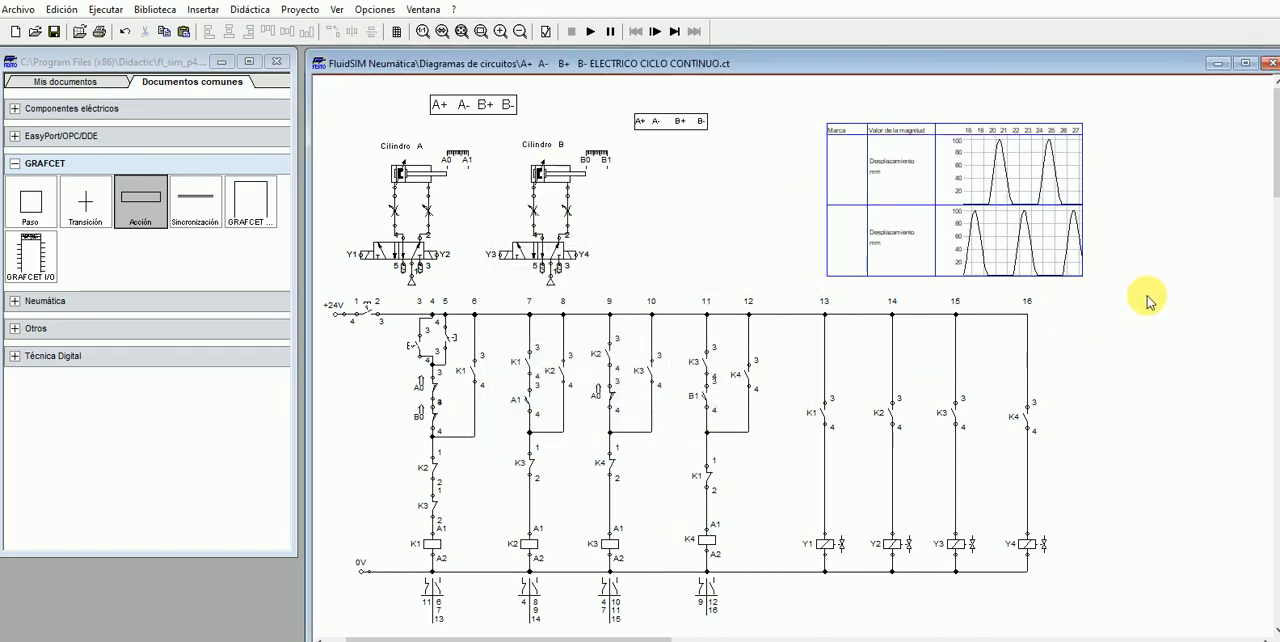
- Simulate the circuit with its state diagram, starting the continuous cycle with the latching switch in branch 3
click(590, 32)
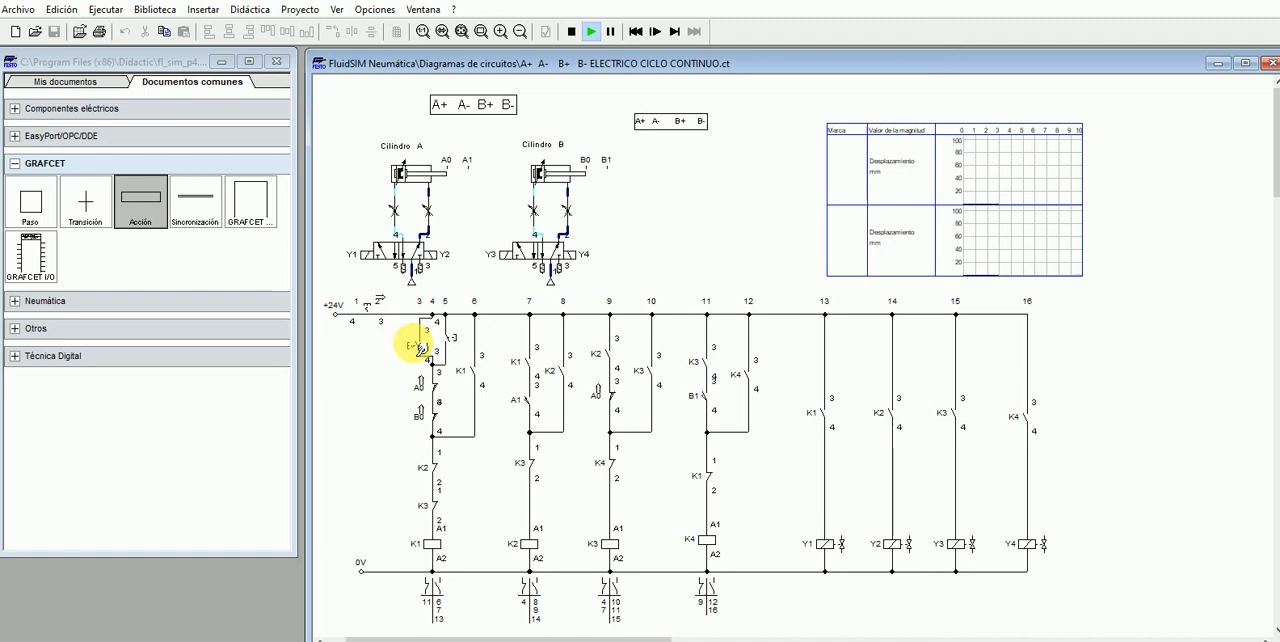
click(420, 350)
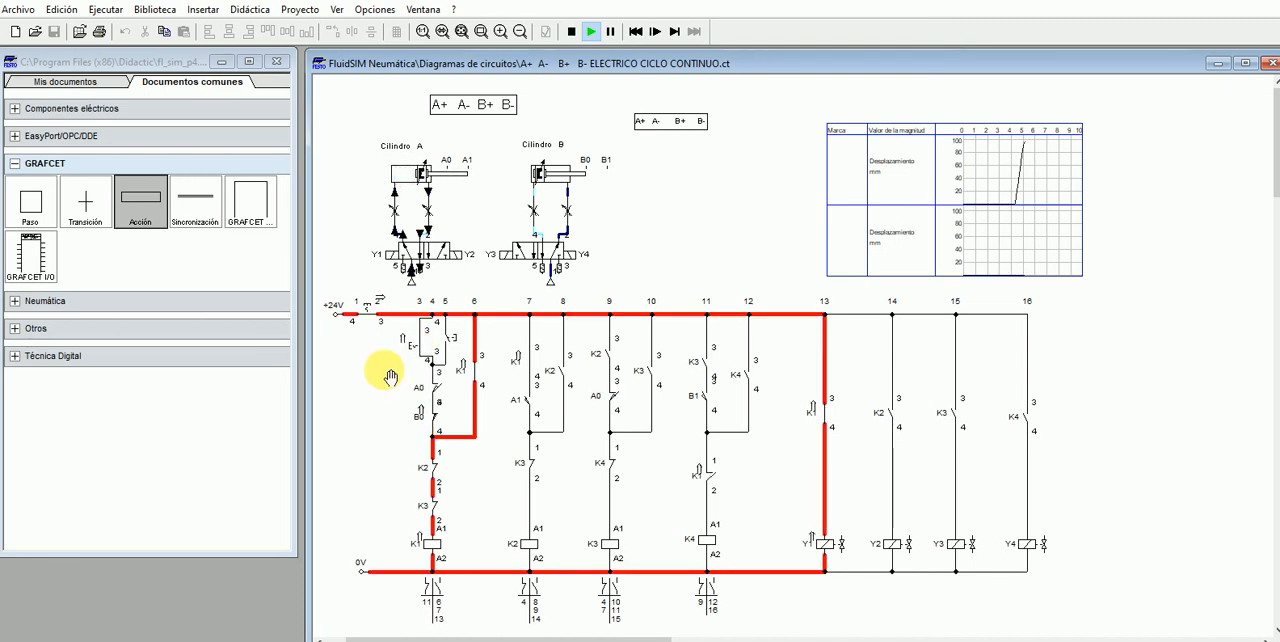